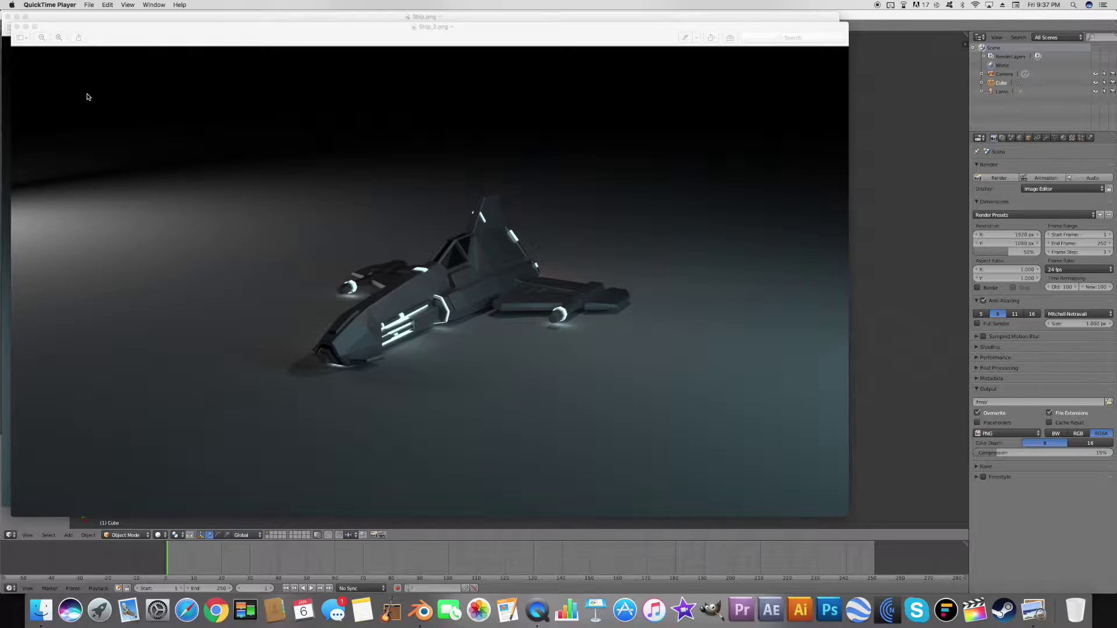
Close the reference images Ship_2.png and Ship.png, and dismiss the Blender splash screen
left_click_drag(136, 43, 149, 42)
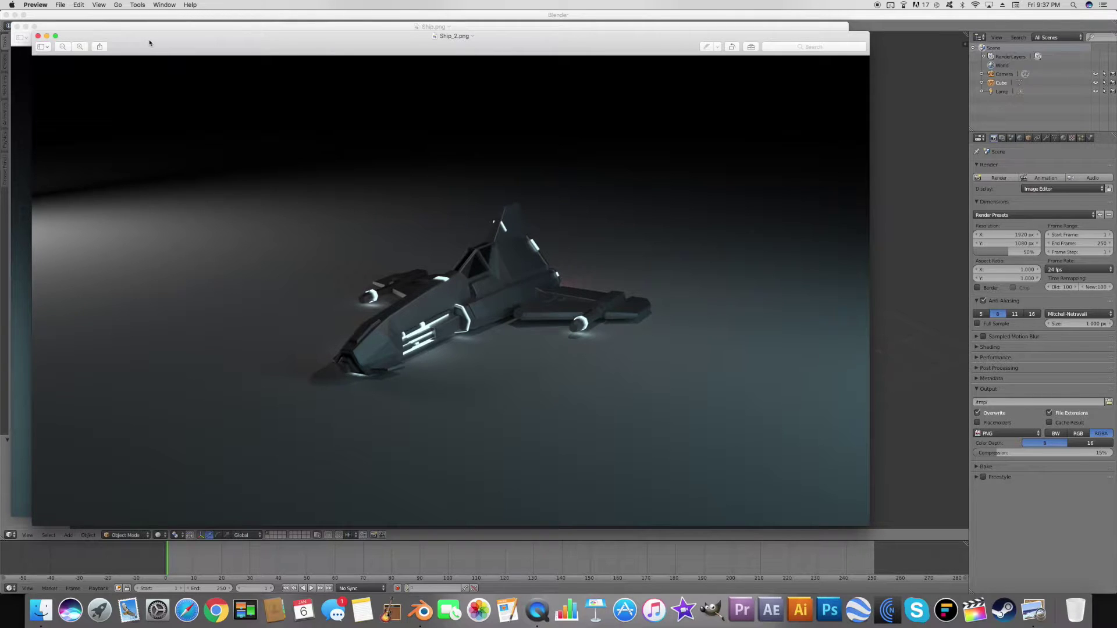
left_click(38, 36)
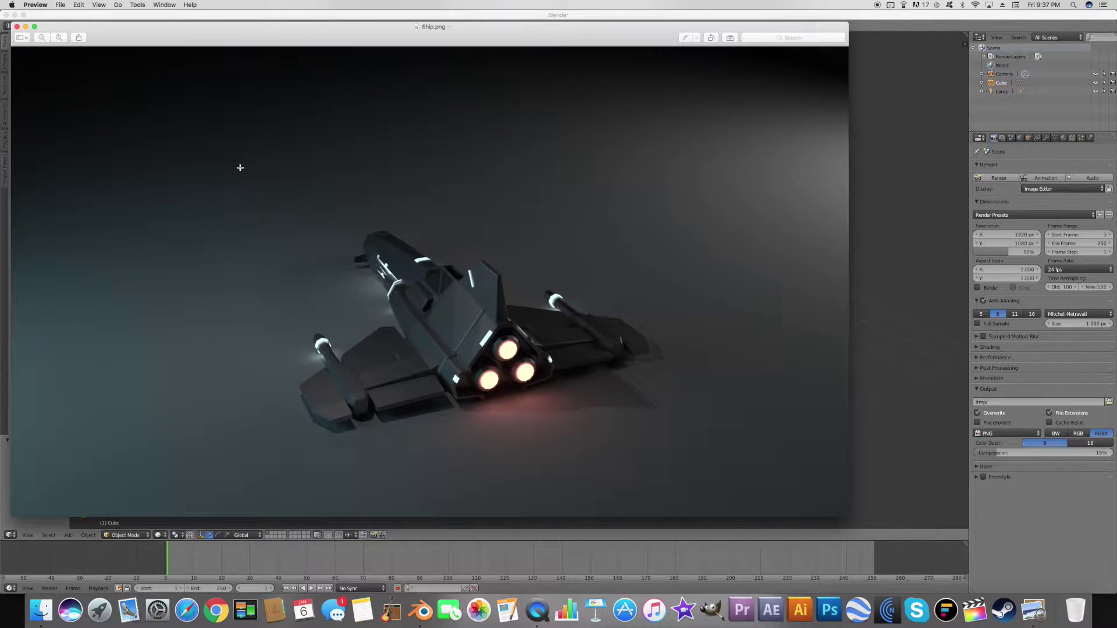
left_click(17, 27)
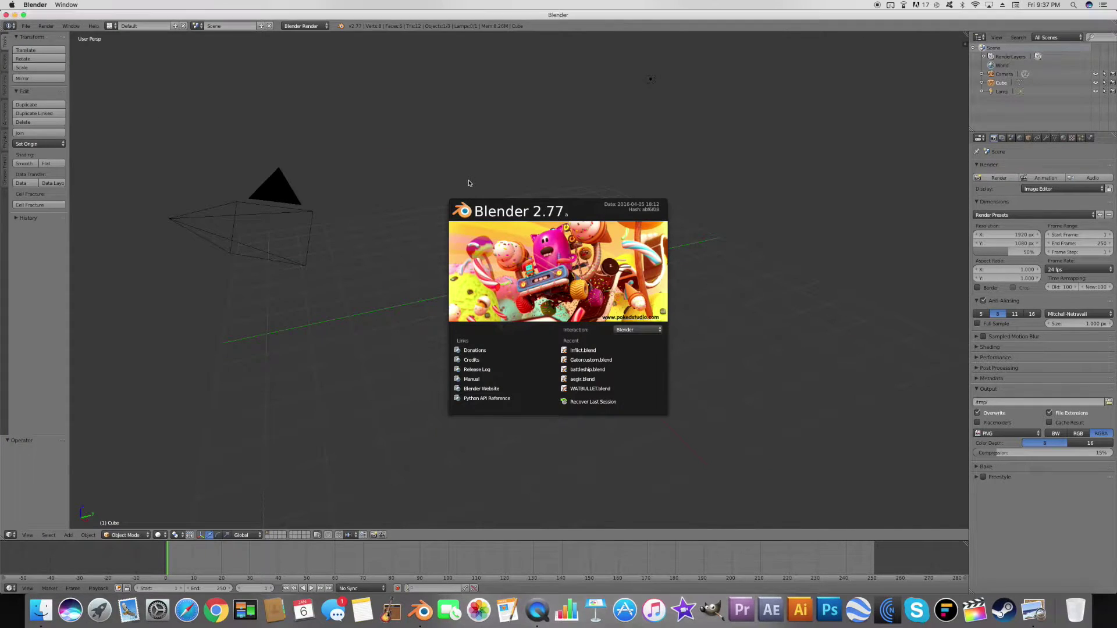
left_click(475, 219)
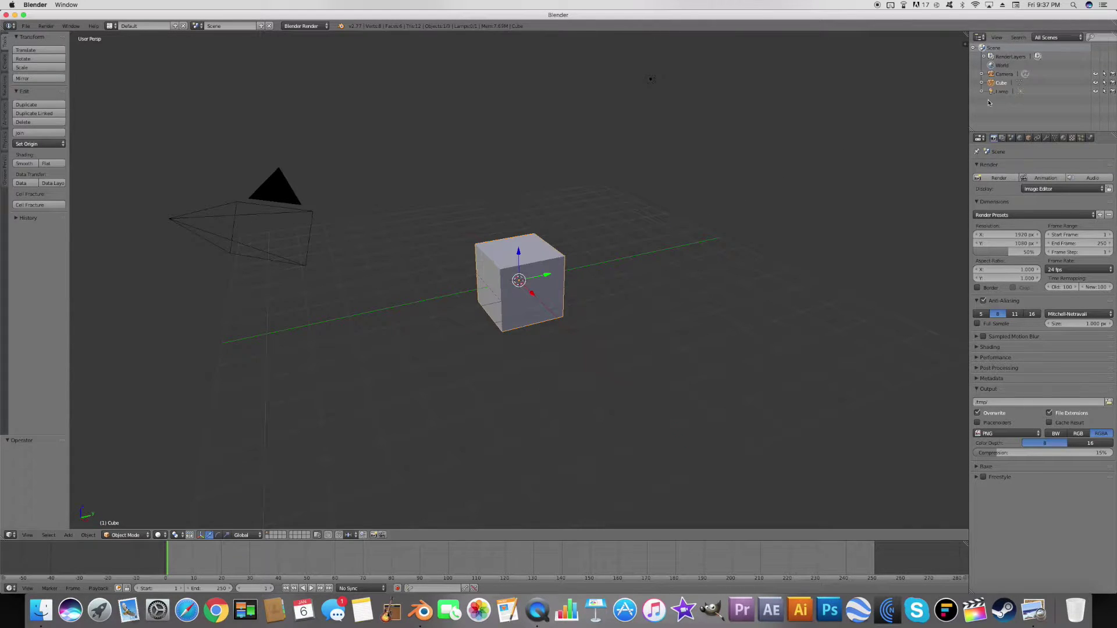
Delete the default cube and lamp from the scene, keeping only the camera
right_click(999, 83)
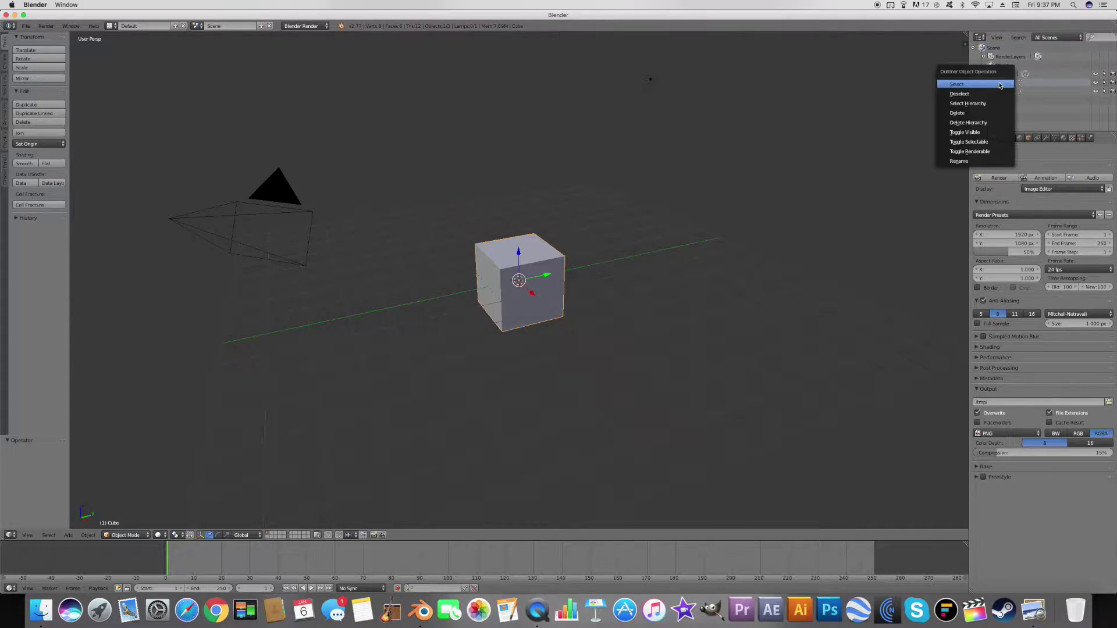
left_click(989, 110)
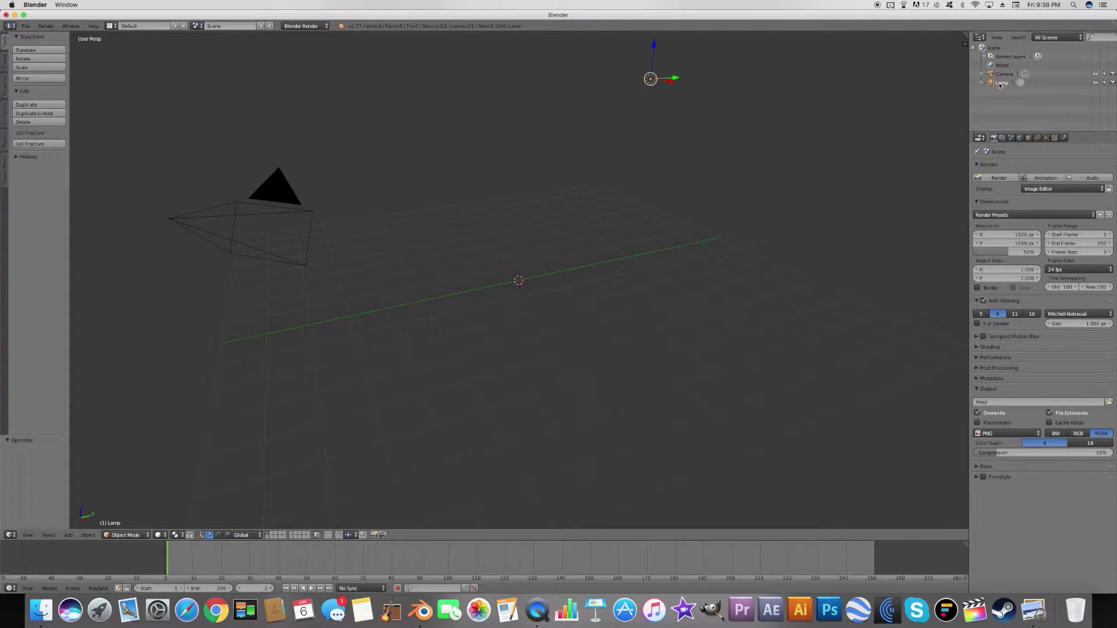
right_click(1002, 84)
left_click(995, 86)
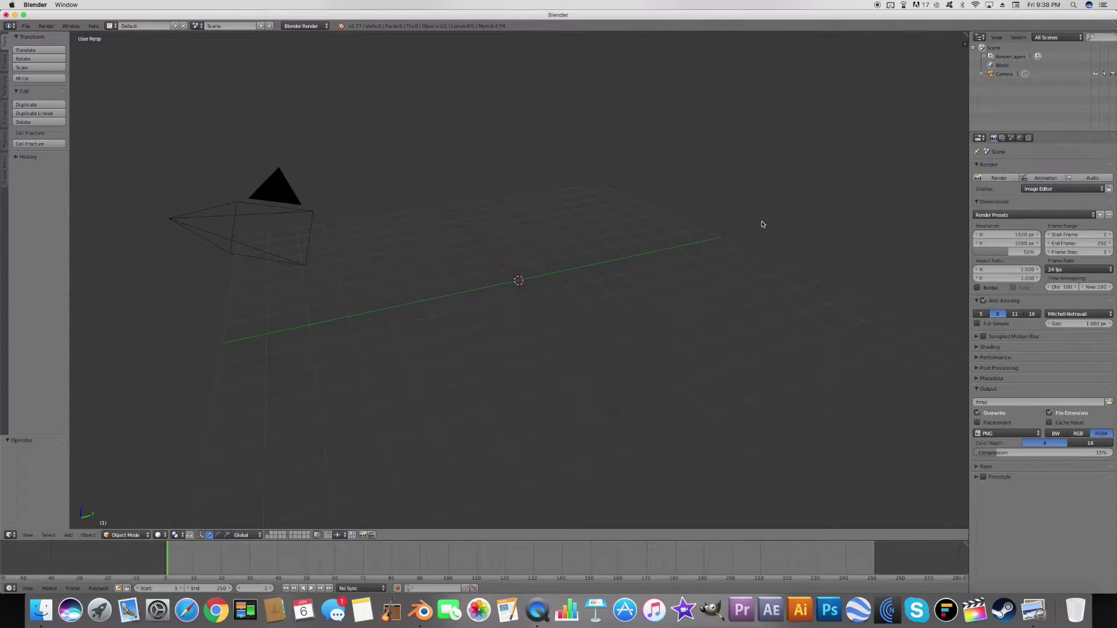
Import the spaceship model into the empty scene with the Import OBJ command
key("space")
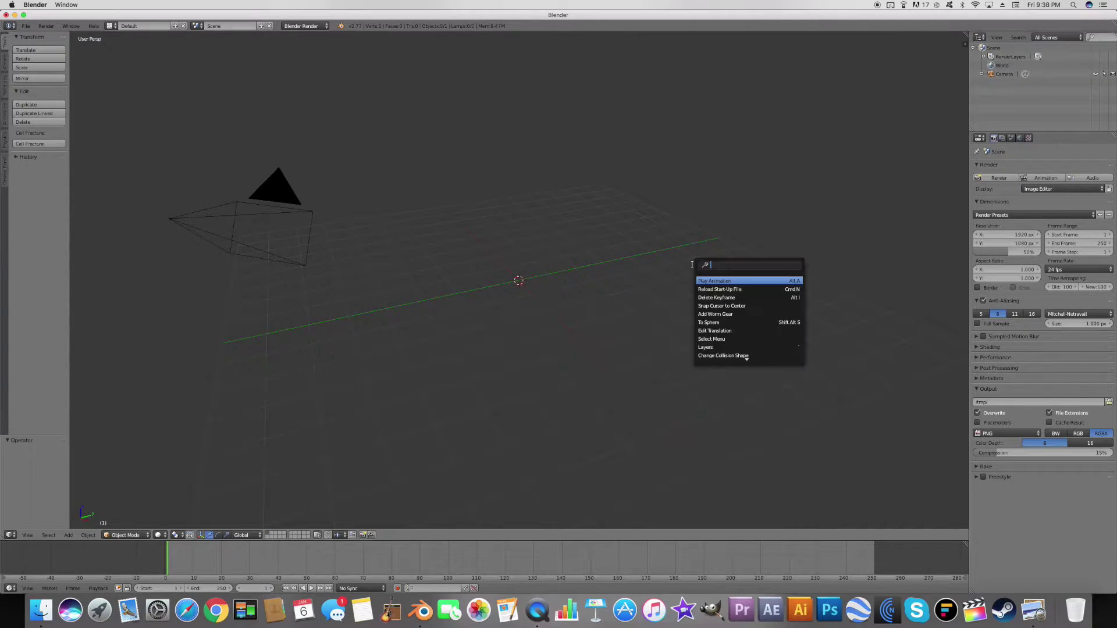
type("import obj")
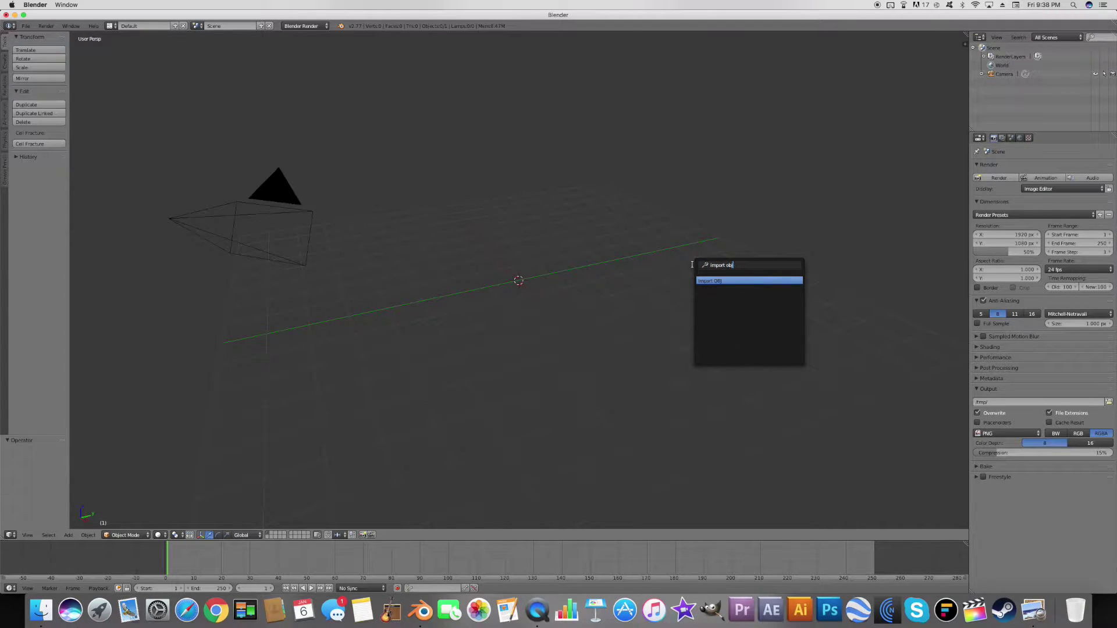
key("Return")
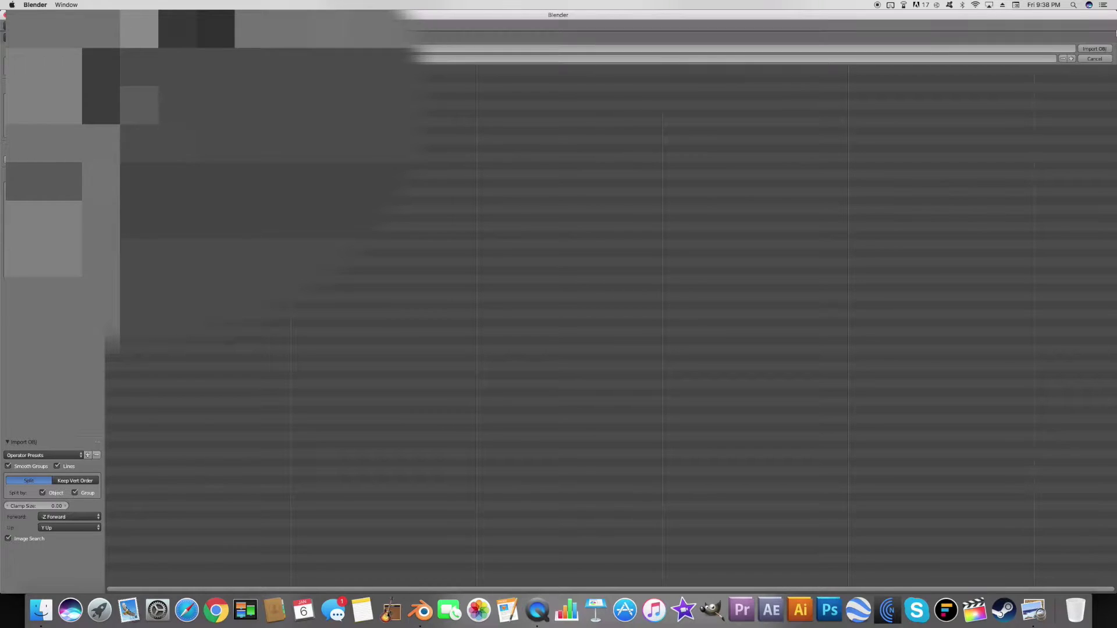
left_click(1093, 50)
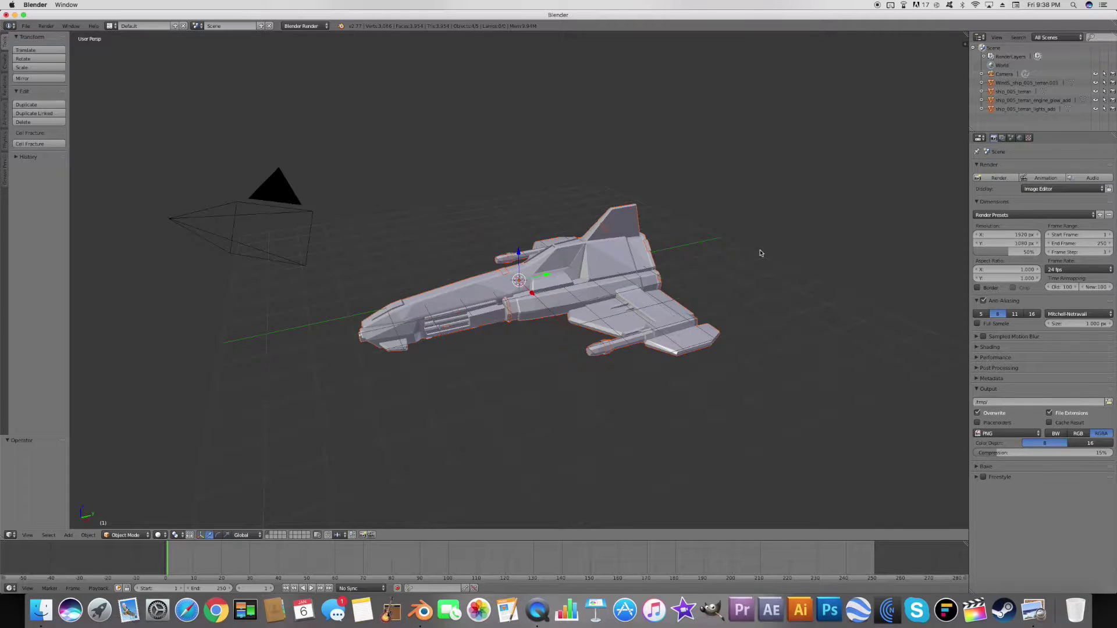
Examine which parts of the ship each imported object covers by selecting the four objects one after another
middle_click_drag(759, 253, 730, 262)
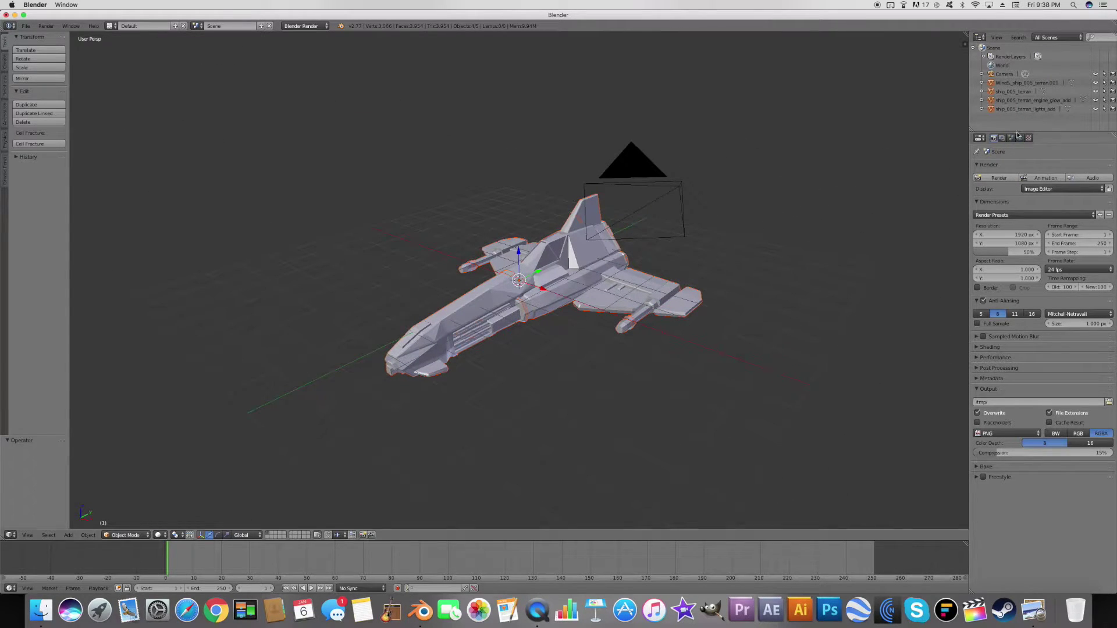
left_click(1025, 108)
left_click(1024, 83)
middle_click_drag(939, 168, 783, 189)
left_click(1018, 92)
middle_click_drag(872, 221, 917, 167)
left_click(1032, 101)
middle_click_drag(875, 250, 845, 290)
left_click(1023, 110)
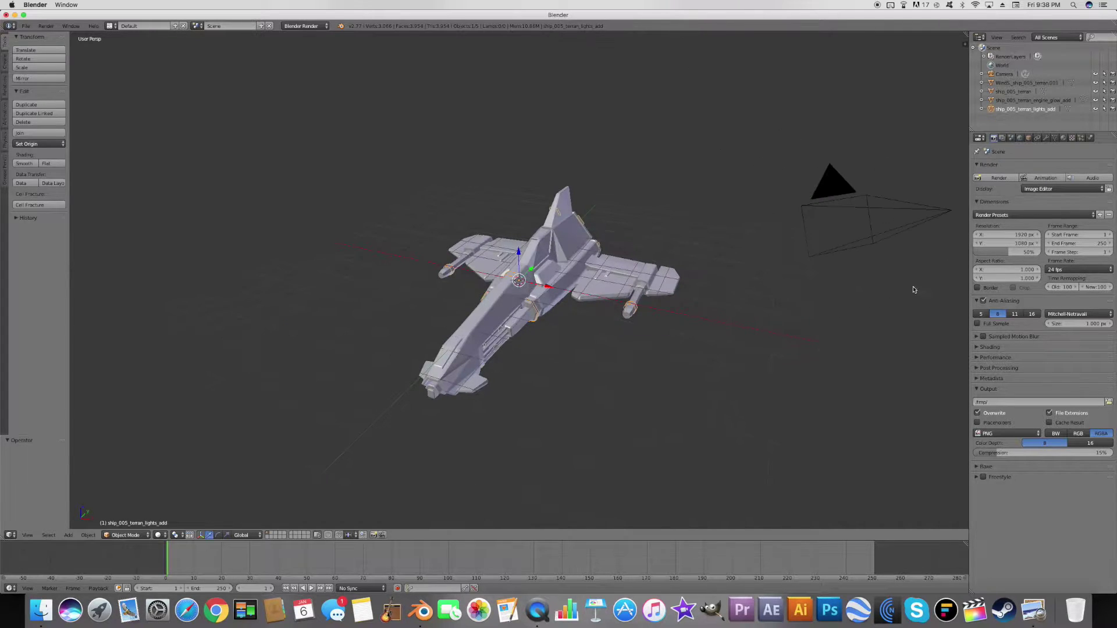
Add a plane at the origin and scale it up about 37 times into a large ground surface
left_click(5, 64)
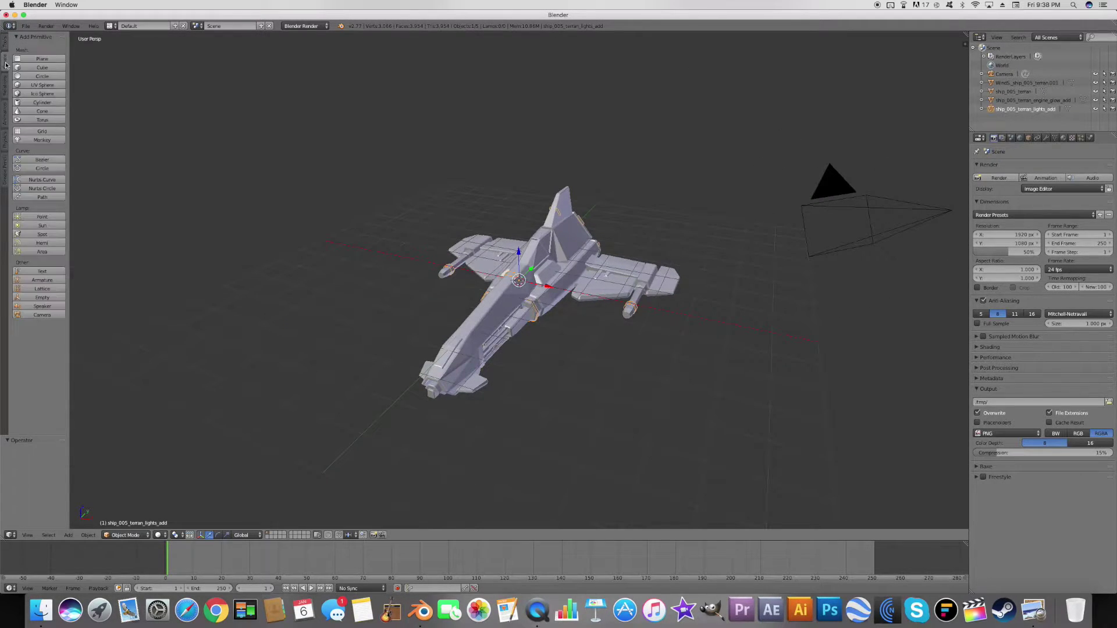
left_click(36, 59)
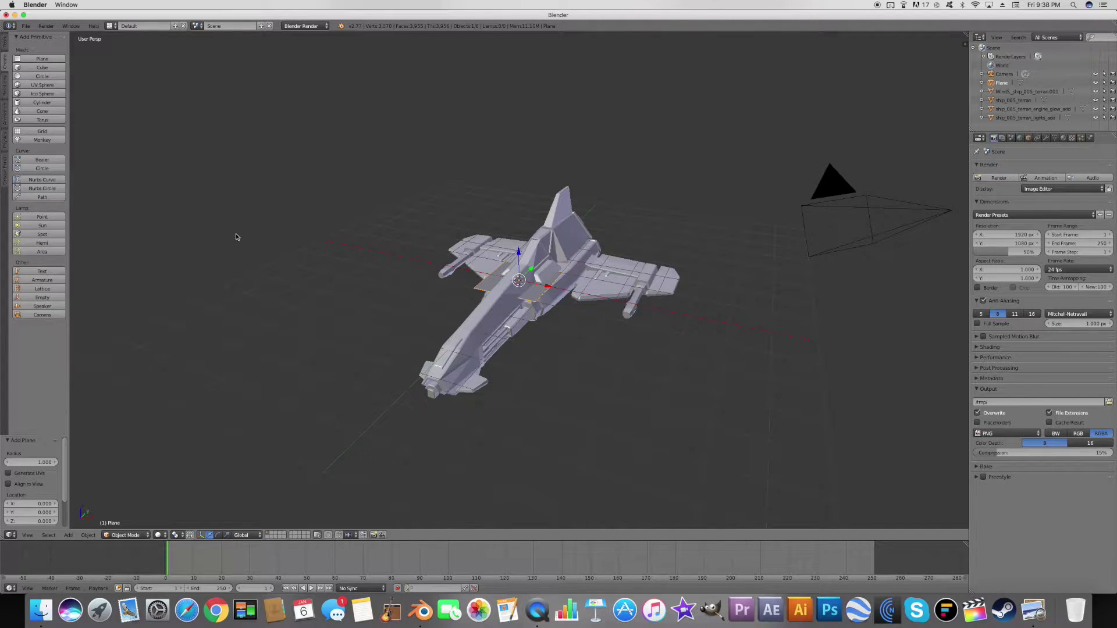
key("s")
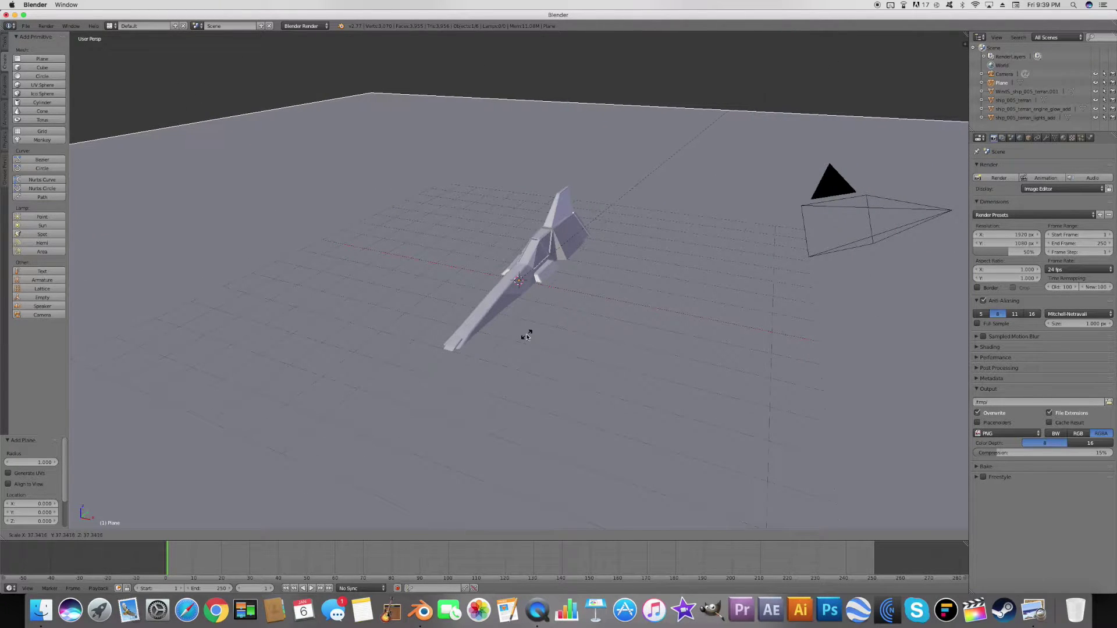
left_click(508, 317)
Lower the ground plane along the Z axis until it lies just beneath the ship
scroll(530, 359, "up", 1)
middle_click_drag(531, 359, 482, 344)
left_click_drag(523, 252, 703, 315)
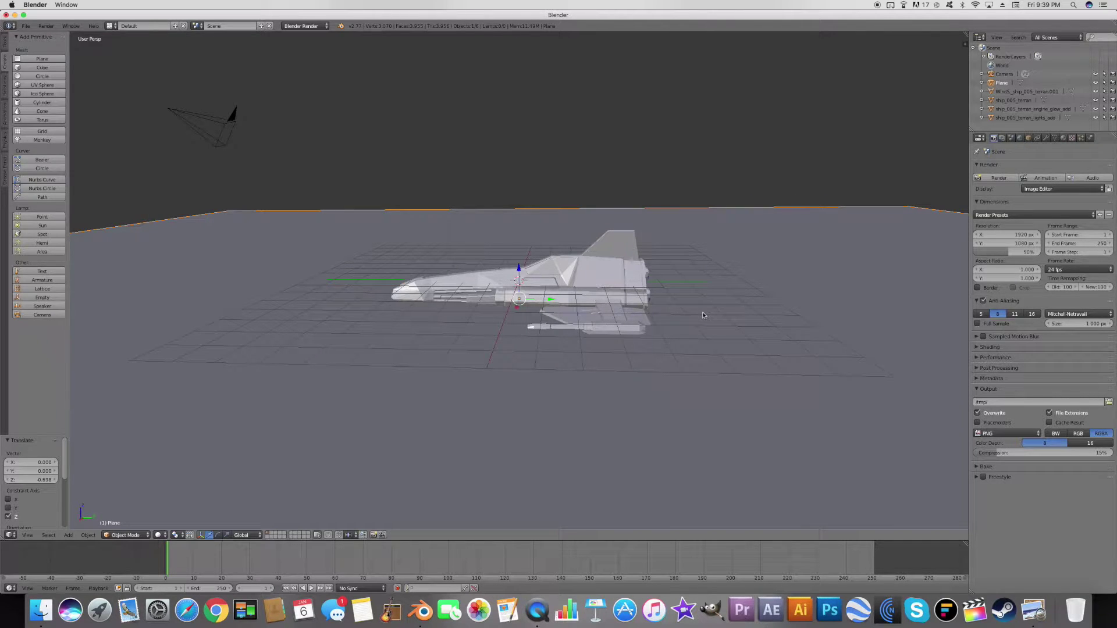
key("KP_5")
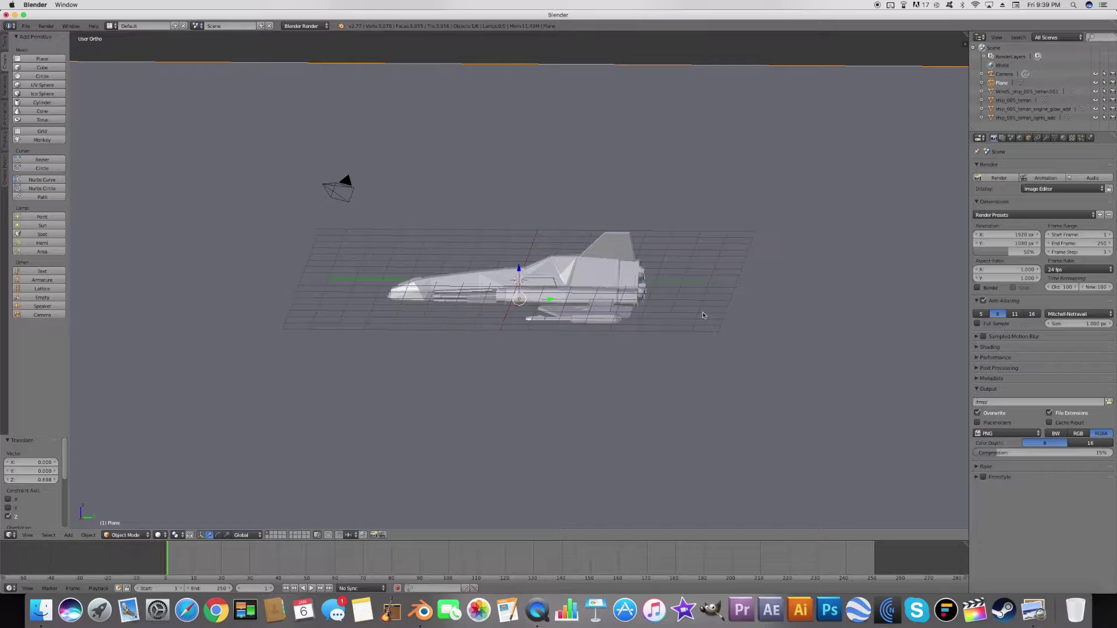
key("KP_3")
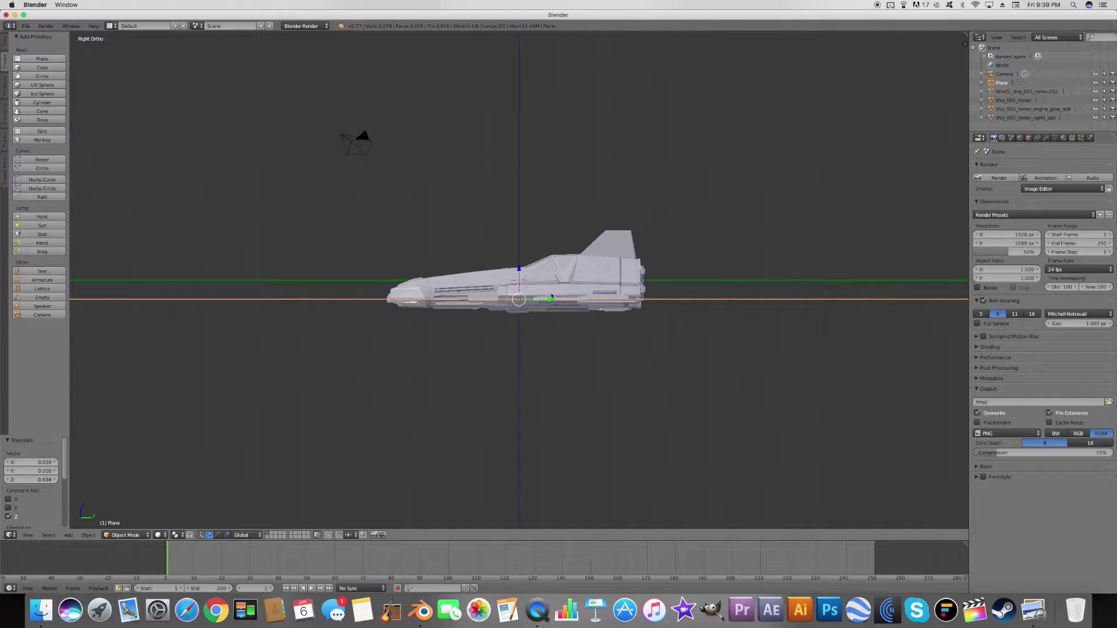
left_click_drag(522, 277, 521, 280)
middle_click_drag(650, 279, 683, 291)
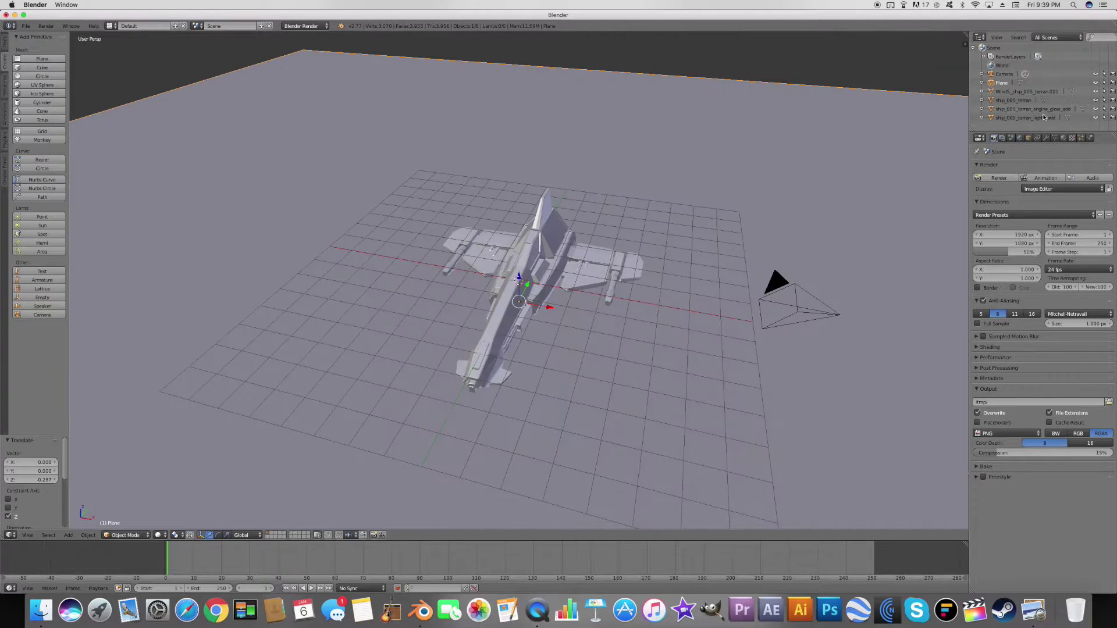
Select the ship's lights object and check the scene in Rendered viewport shading before returning to Solid
left_click(1035, 121)
middle_click_drag(794, 213, 767, 192)
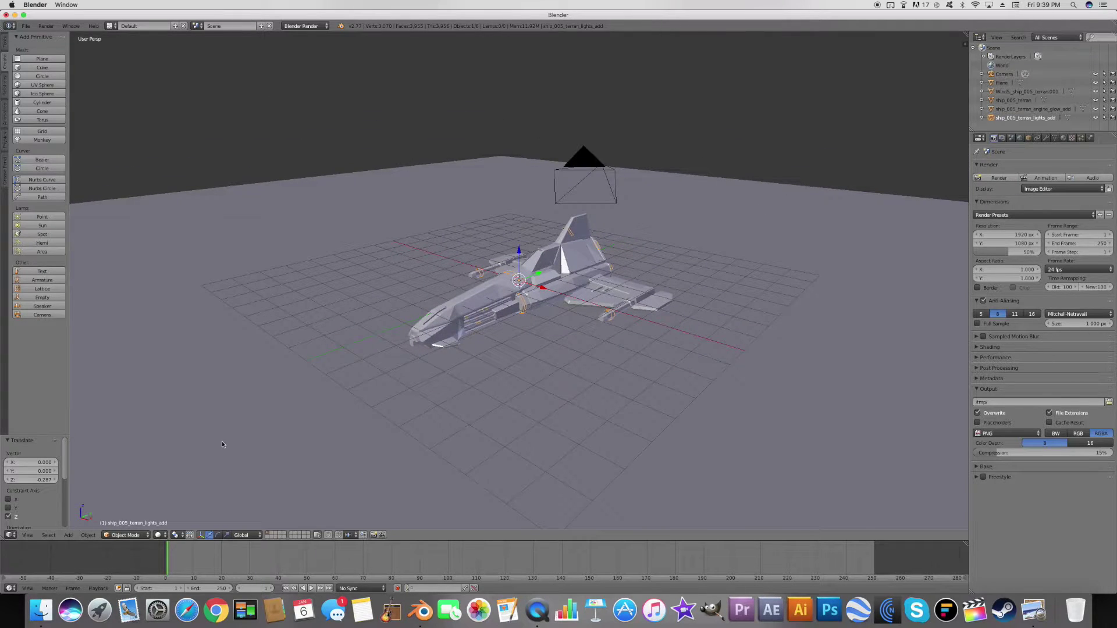
left_click(158, 535)
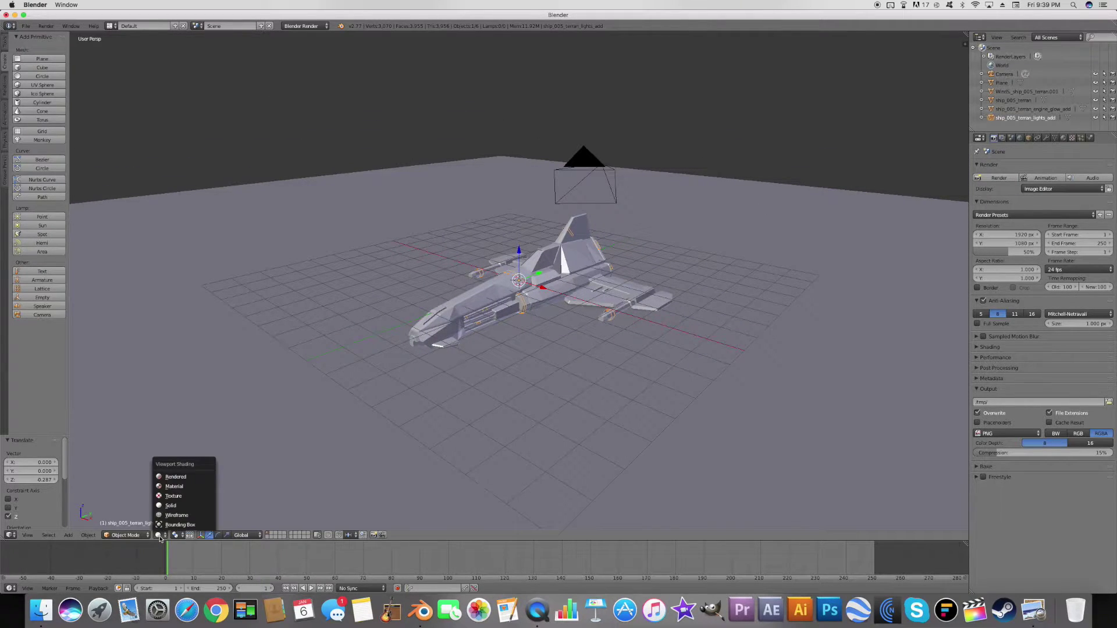
left_click(167, 478)
left_click(163, 535)
left_click(168, 505)
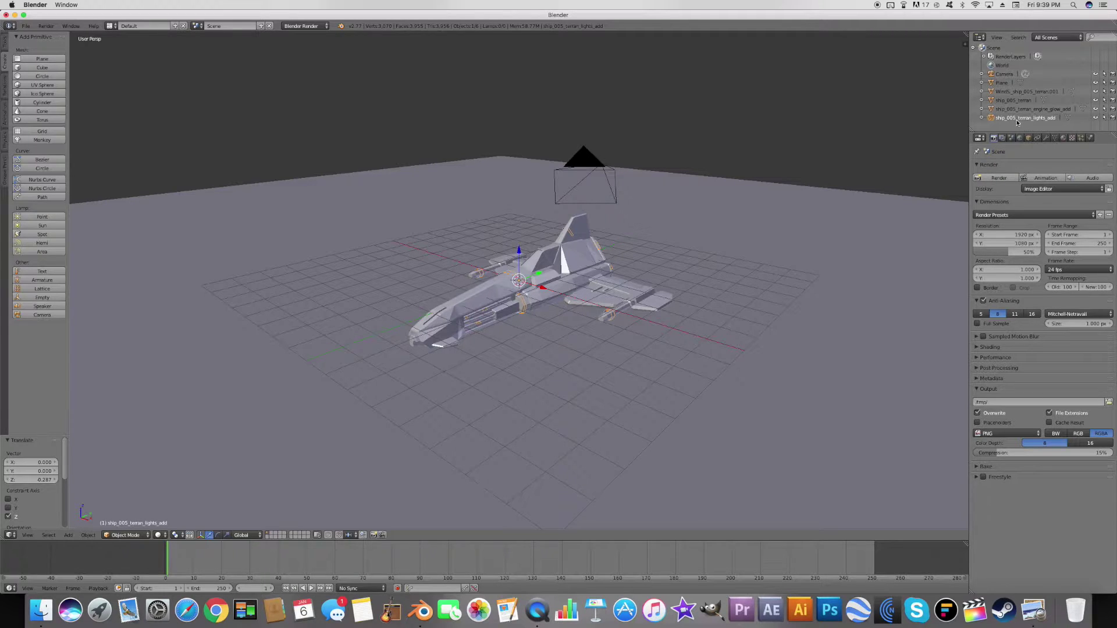
Show the lights object's material settings and change the render engine to Cycles Render
left_click(1064, 138)
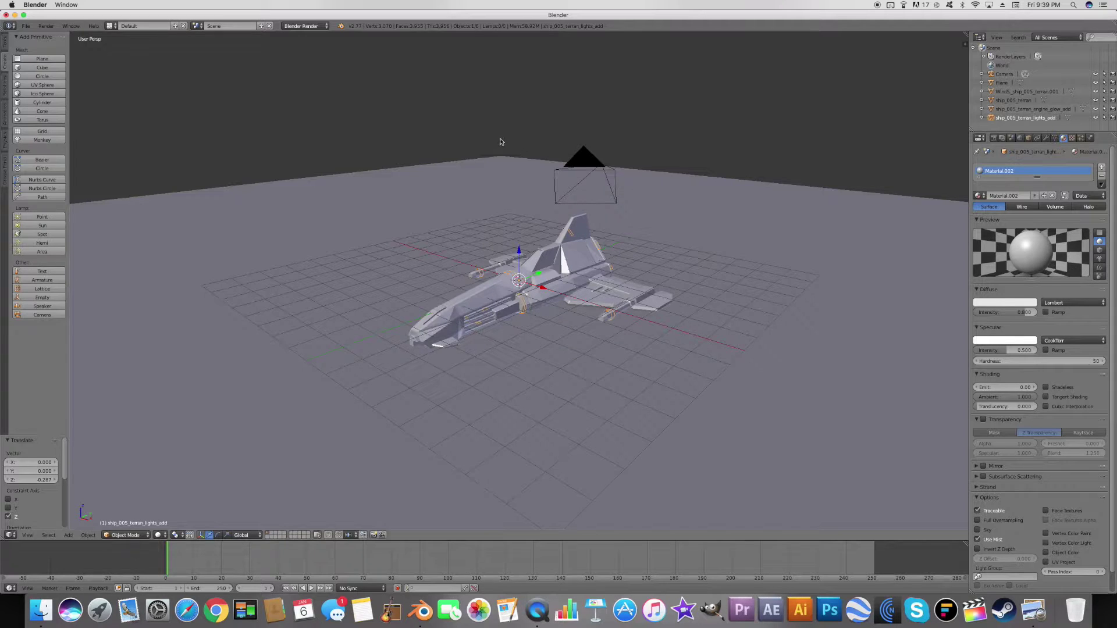
left_click(298, 27)
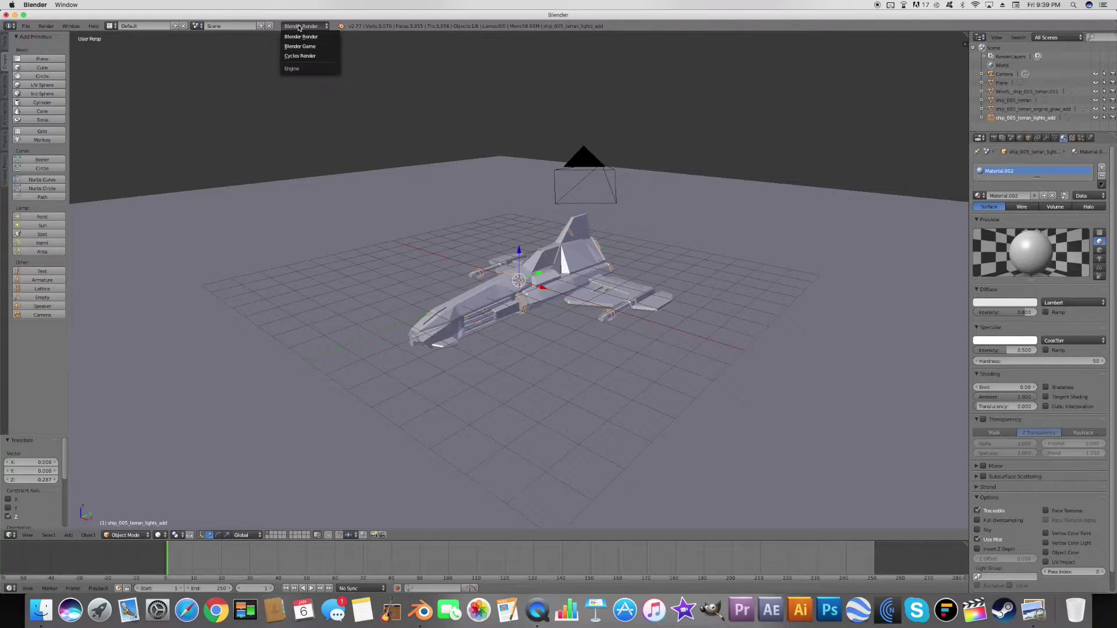
left_click(298, 57)
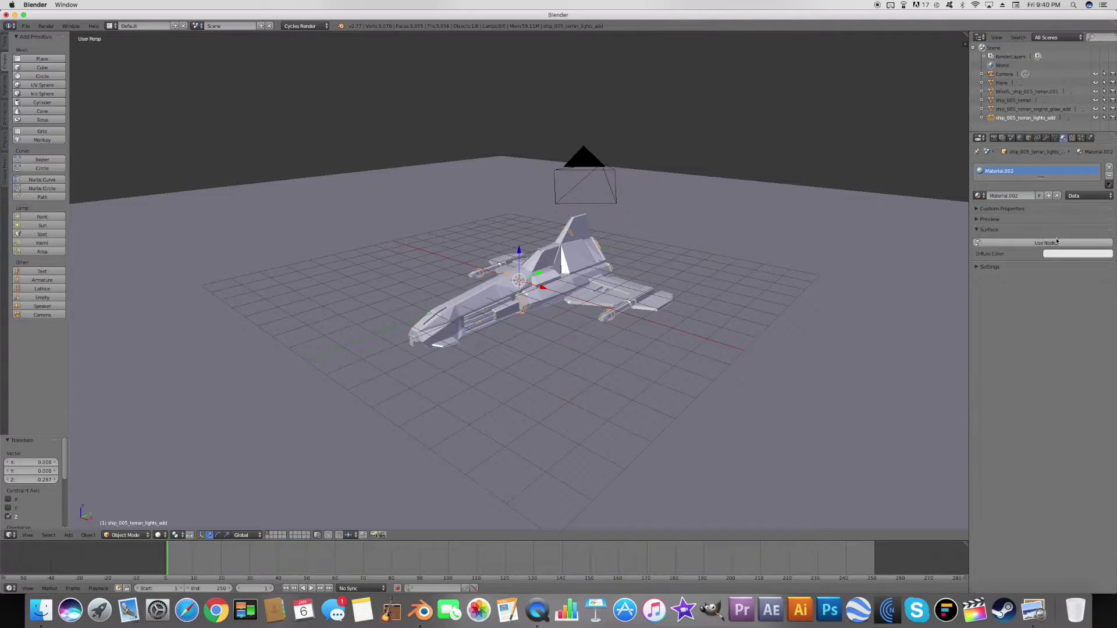
Replace the lights object's material with a new Emission material at strength 1.3
left_click(1109, 176)
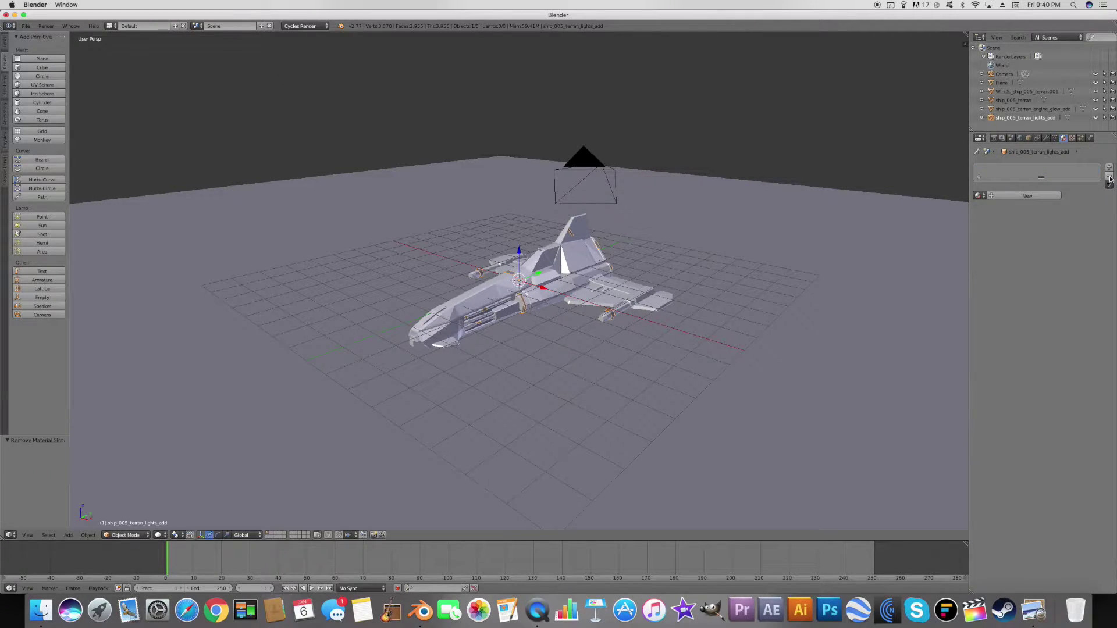
left_click(1026, 195)
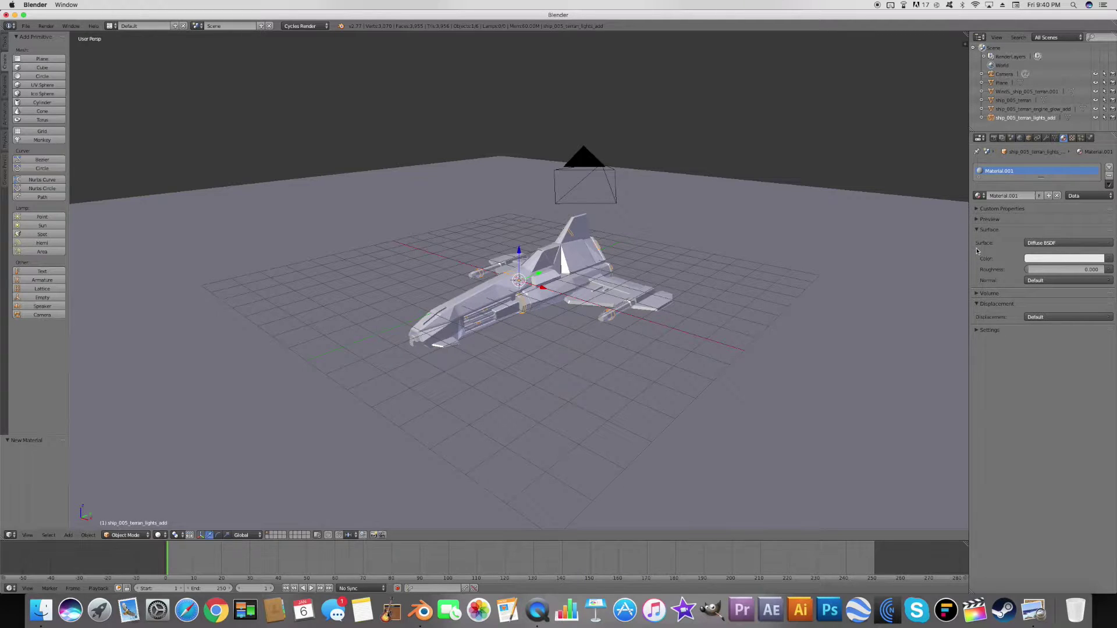
left_click(1055, 243)
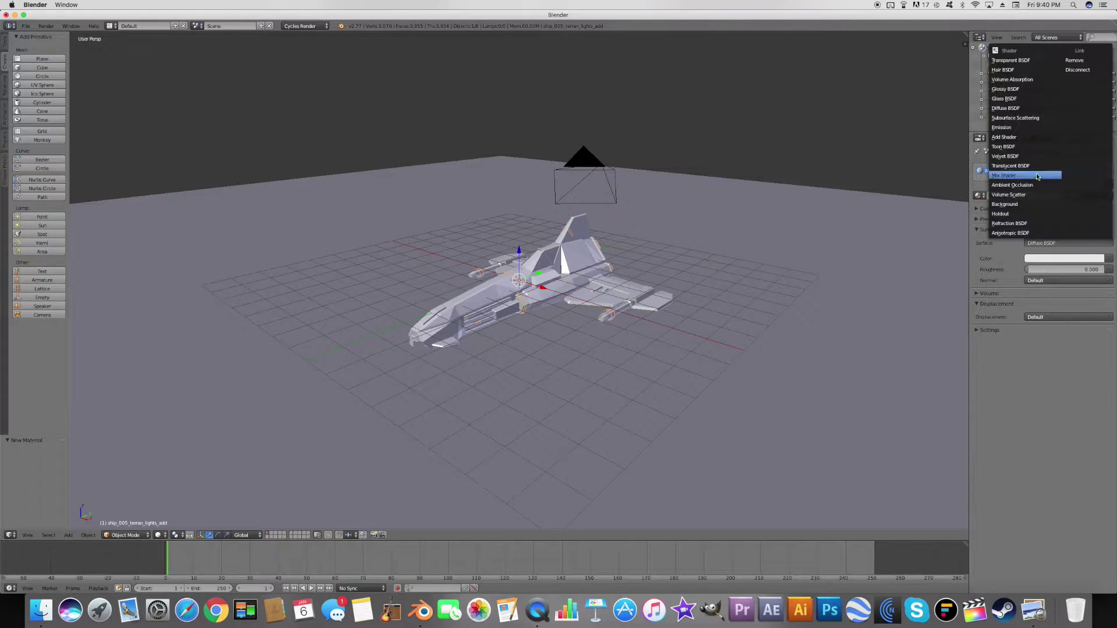
left_click(1010, 128)
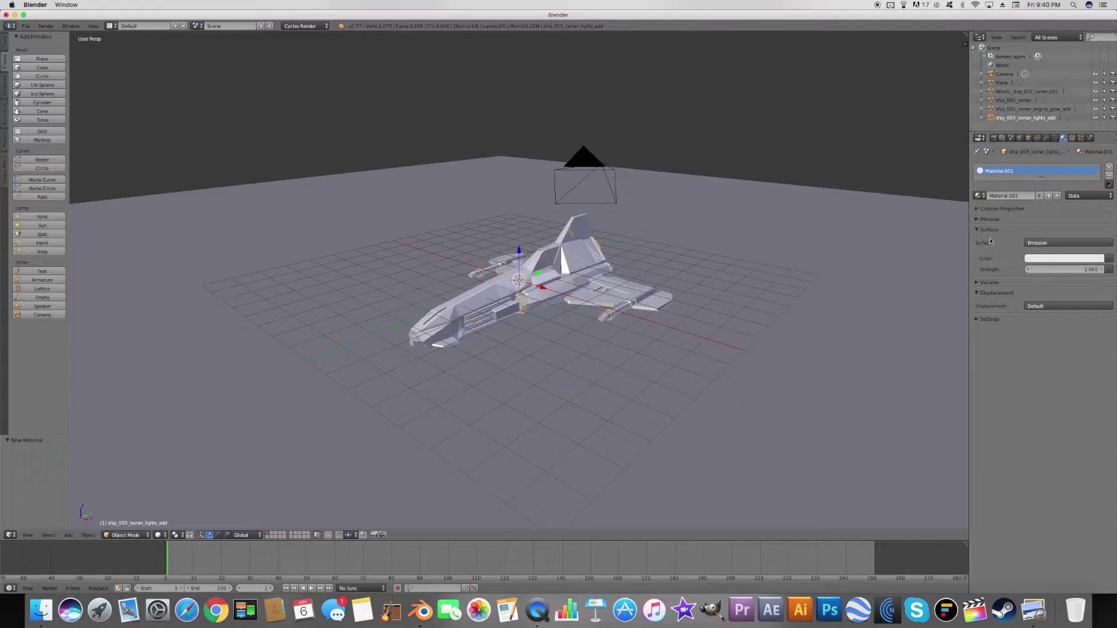
left_click(1094, 270)
type("1.3")
key("Return")
Set the lights' emission colour to bright magenta and preview the glow in Rendered viewport shading
left_click(1089, 263)
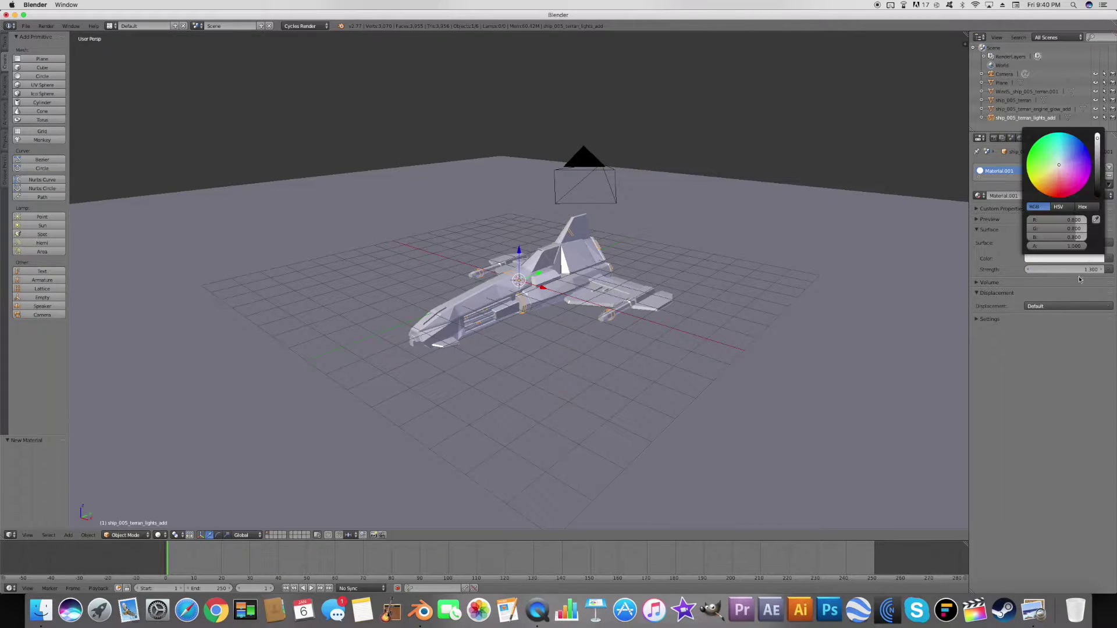
left_click_drag(1073, 228, 1032, 228)
left_click(1097, 136)
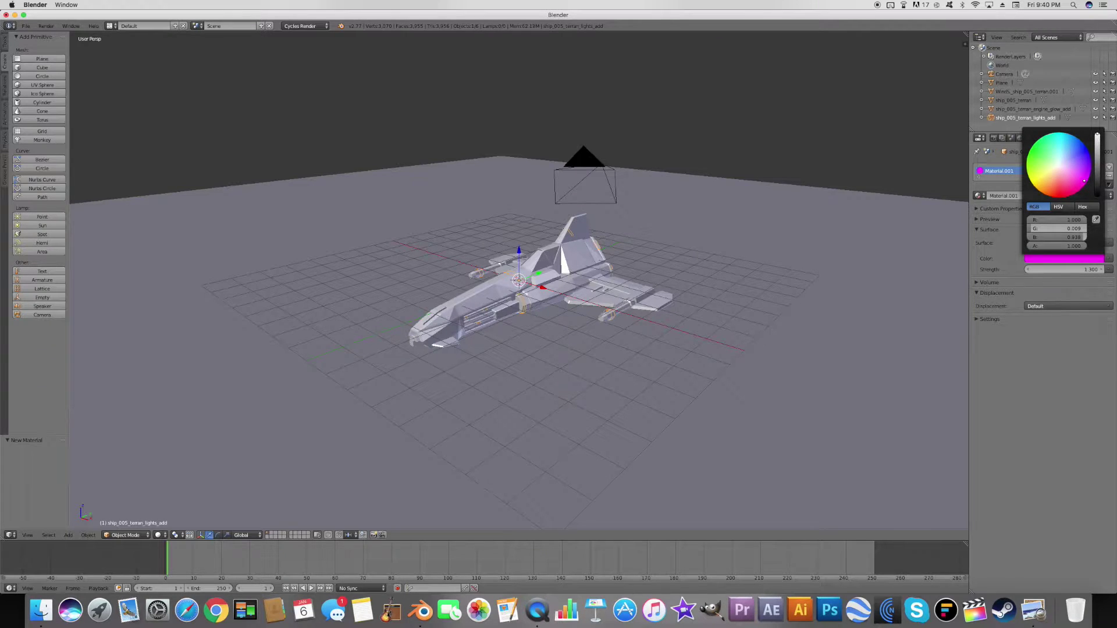
left_click(1080, 179)
left_click_drag(1080, 180, 1084, 182)
left_click_drag(1081, 179, 1080, 180)
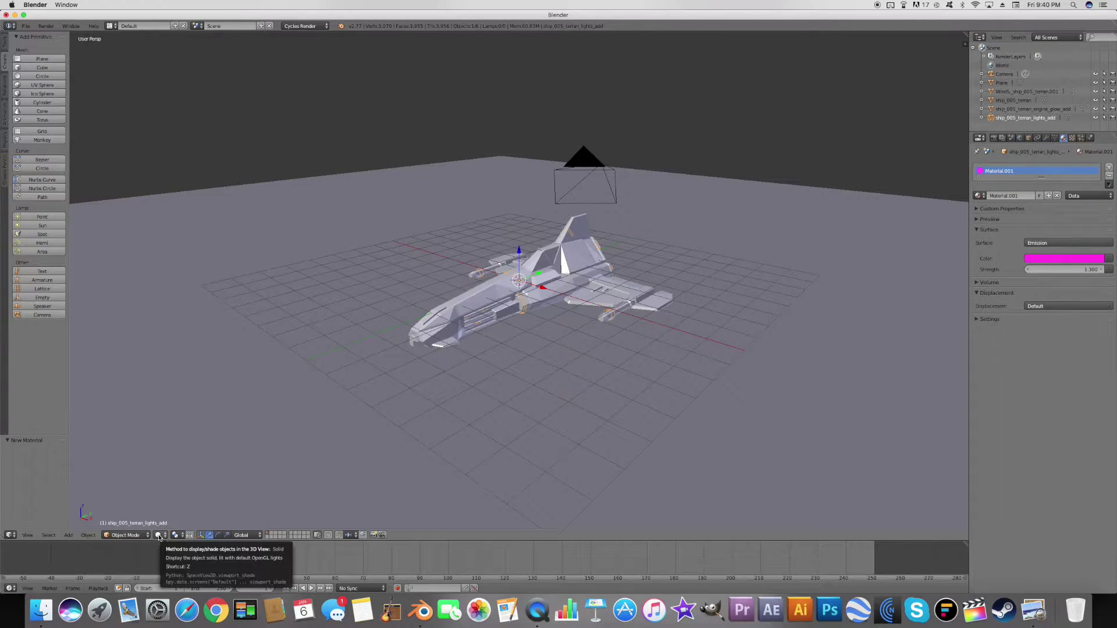
left_click(160, 536)
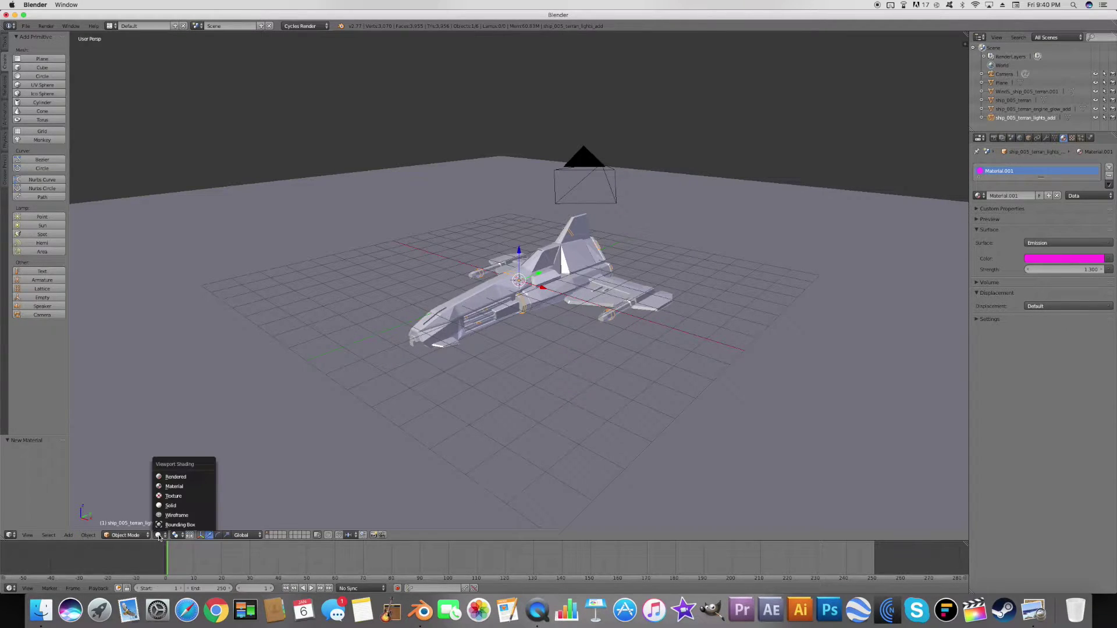
left_click(171, 479)
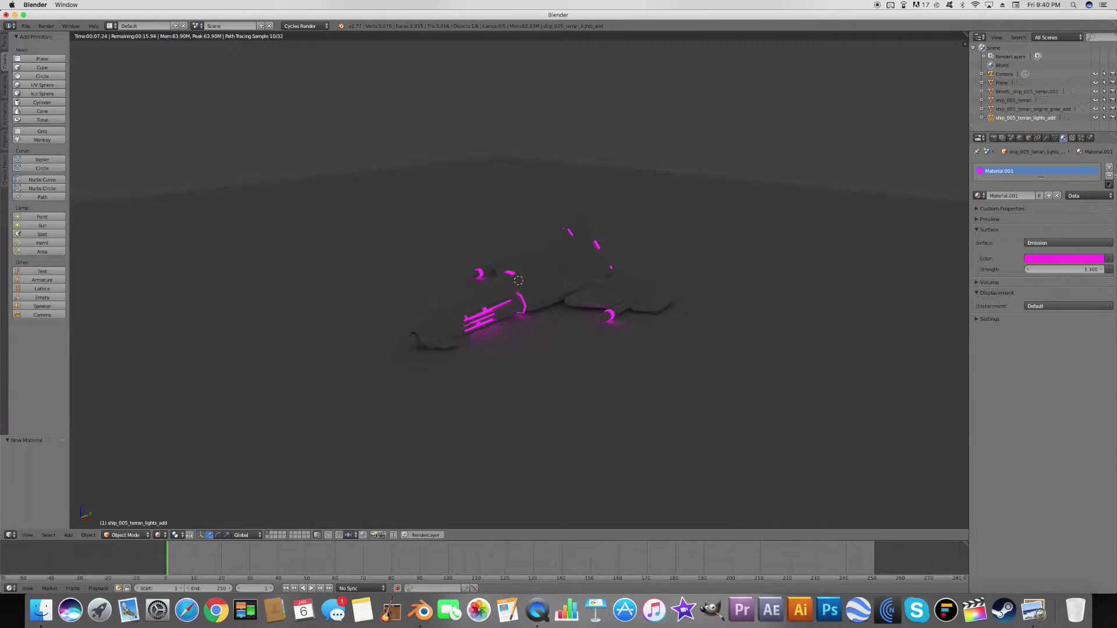
Lighten the lights' emission colour to a softer pink, check it in the render preview and return to Solid shading
left_click(1056, 258)
left_click(1079, 179)
left_click_drag(1078, 178, 1070, 174)
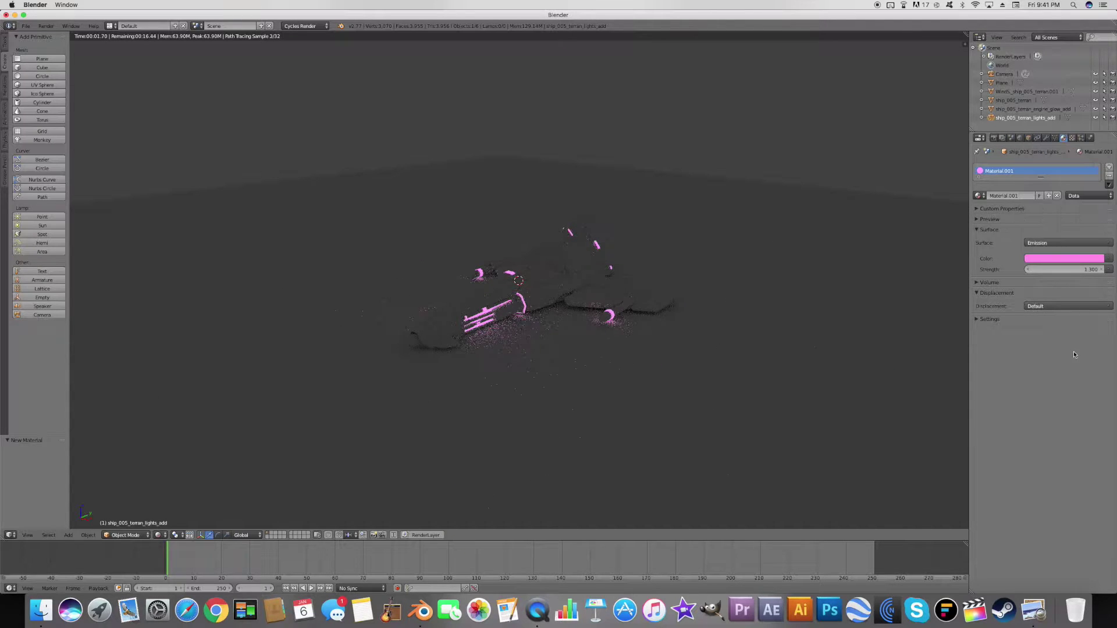
left_click(161, 535)
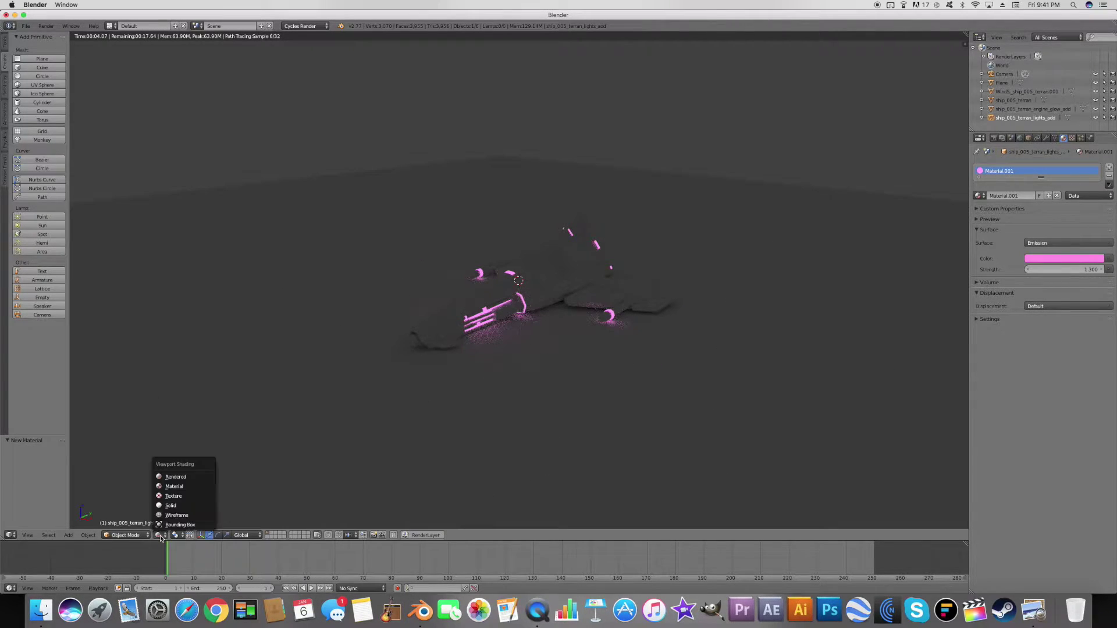
left_click(170, 506)
Select the ship's engine glow object and replace its material with a new one using an Emission surface
middle_click_drag(365, 447, 387, 449)
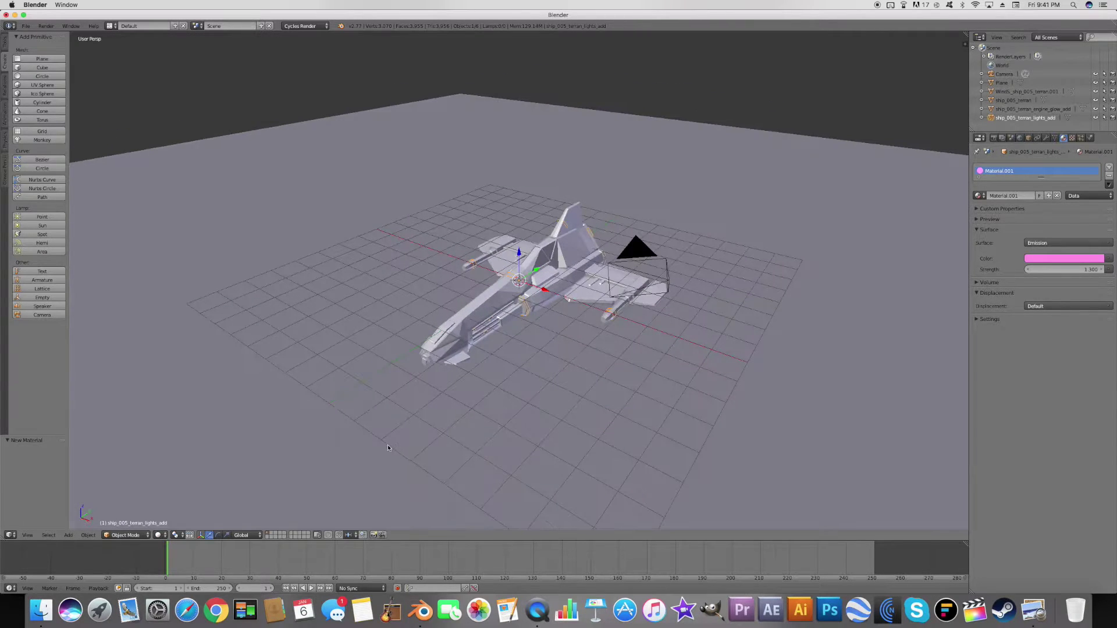
left_click(1040, 110)
middle_click_drag(884, 244, 750, 224)
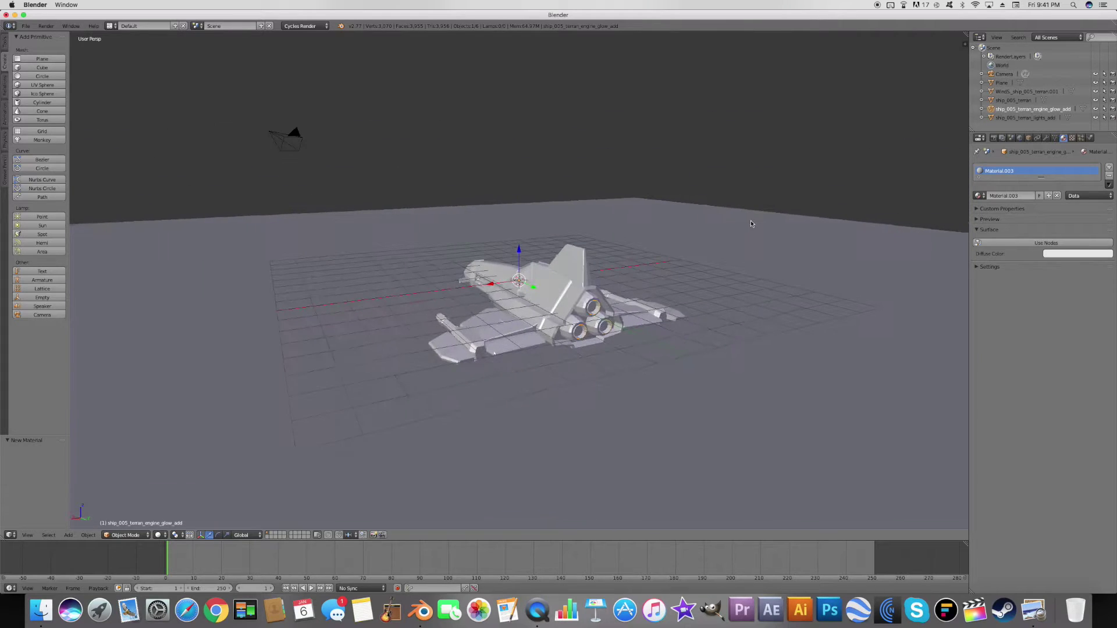
left_click(1109, 176)
left_click(1034, 197)
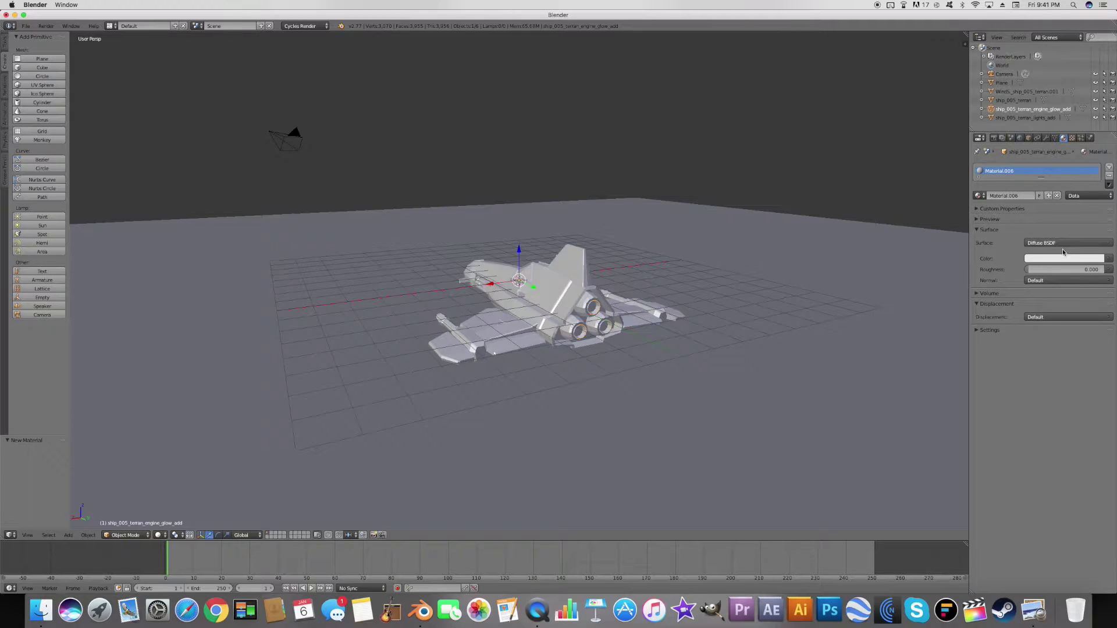
left_click(1042, 246)
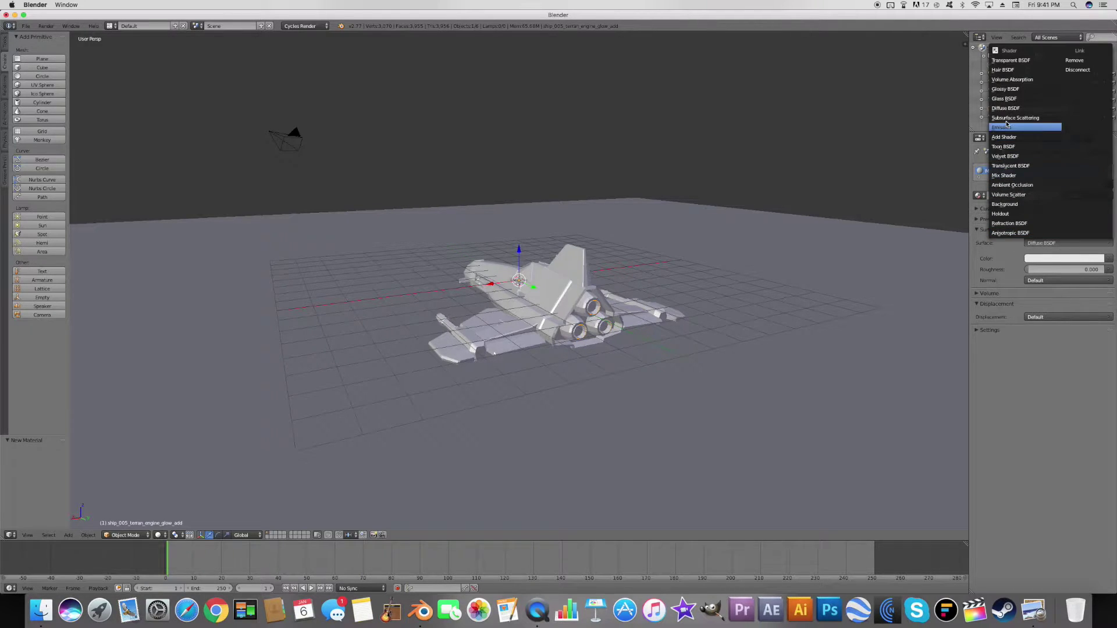
left_click(1024, 126)
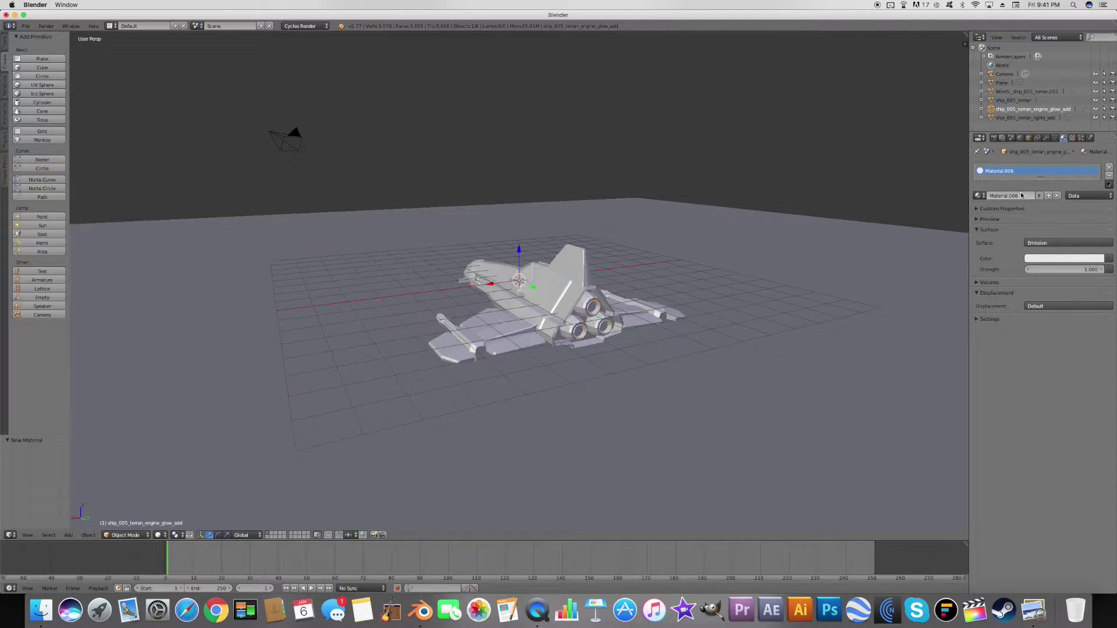
Set the engine glow's emission colour to salmon red and raise its emission strength
left_click(1039, 259)
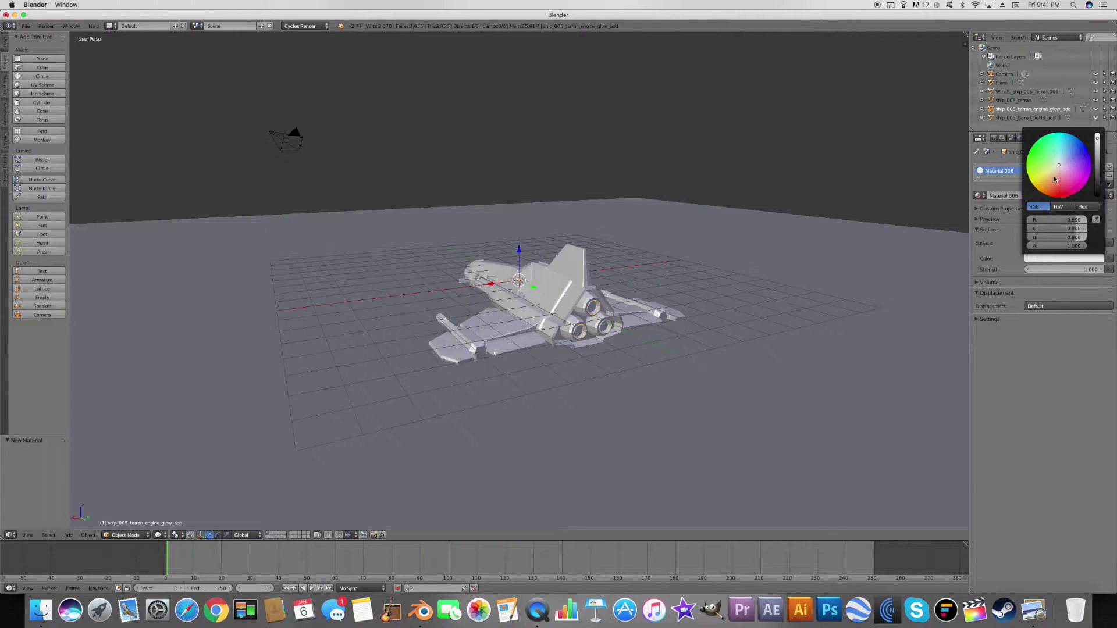
left_click_drag(1059, 169, 1054, 197)
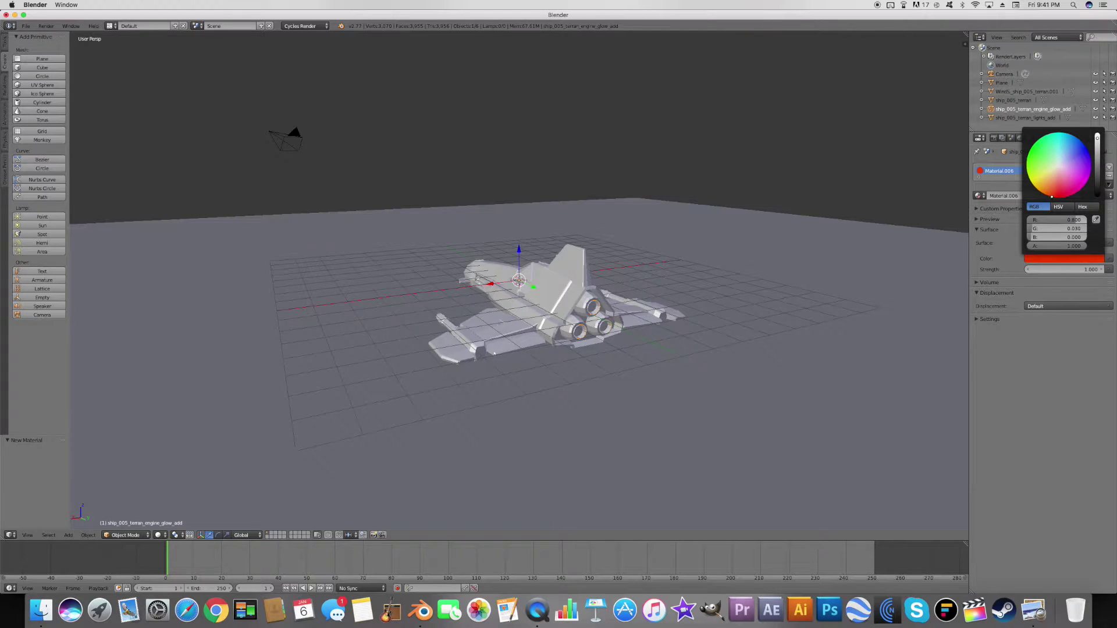
left_click_drag(1050, 196, 1055, 180)
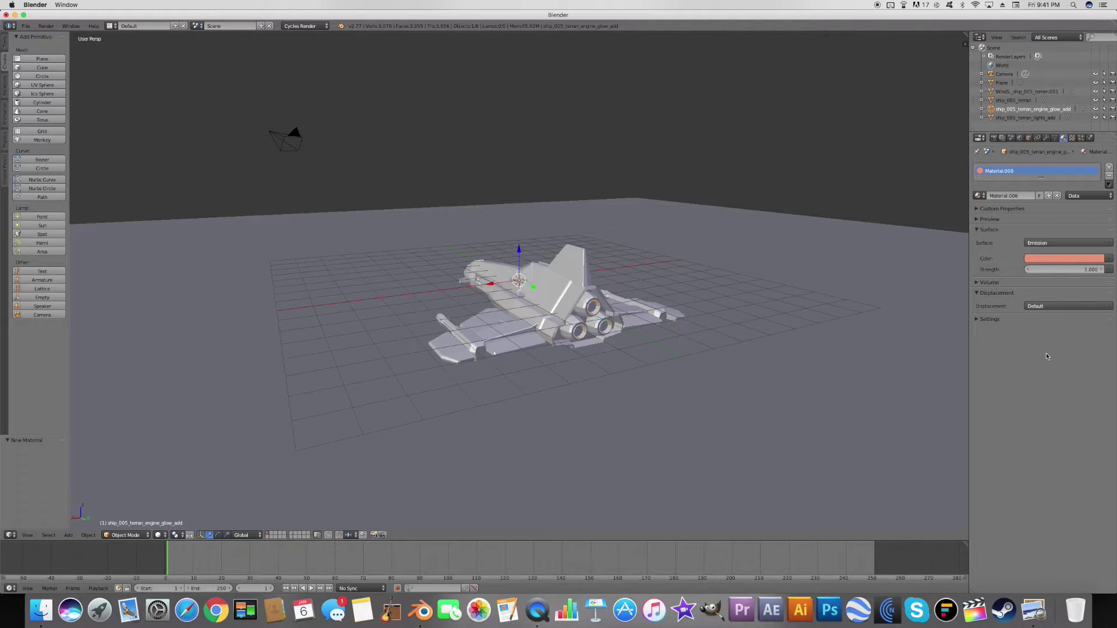
left_click(1052, 271)
key("Return")
Check the engine glow in Rendered viewport shading and return to Solid
left_click(158, 535)
left_click(175, 476)
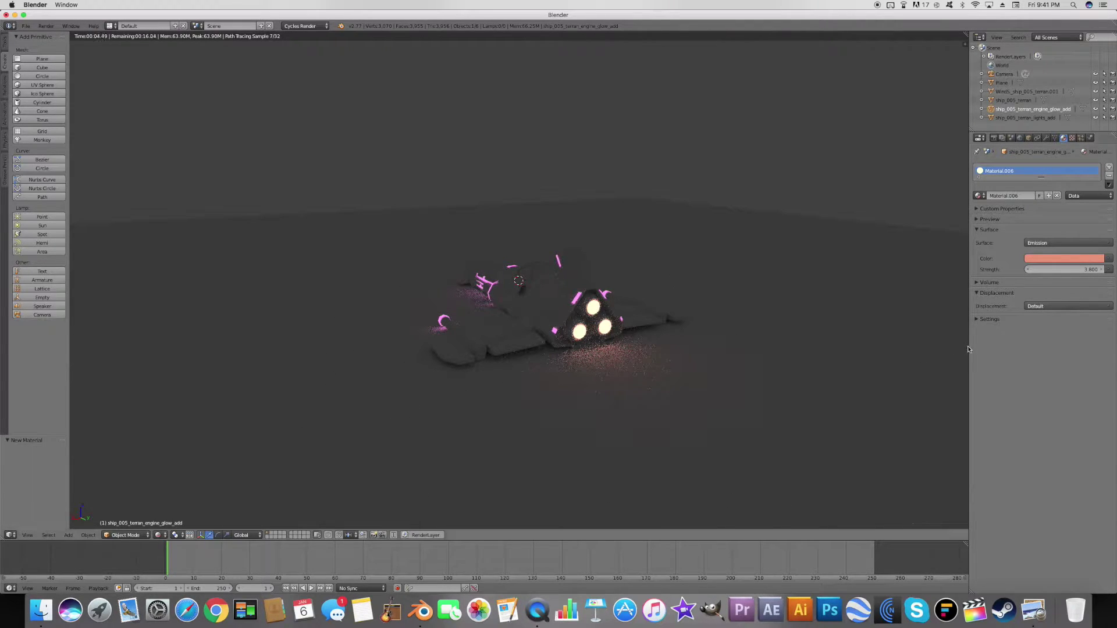
left_click(157, 535)
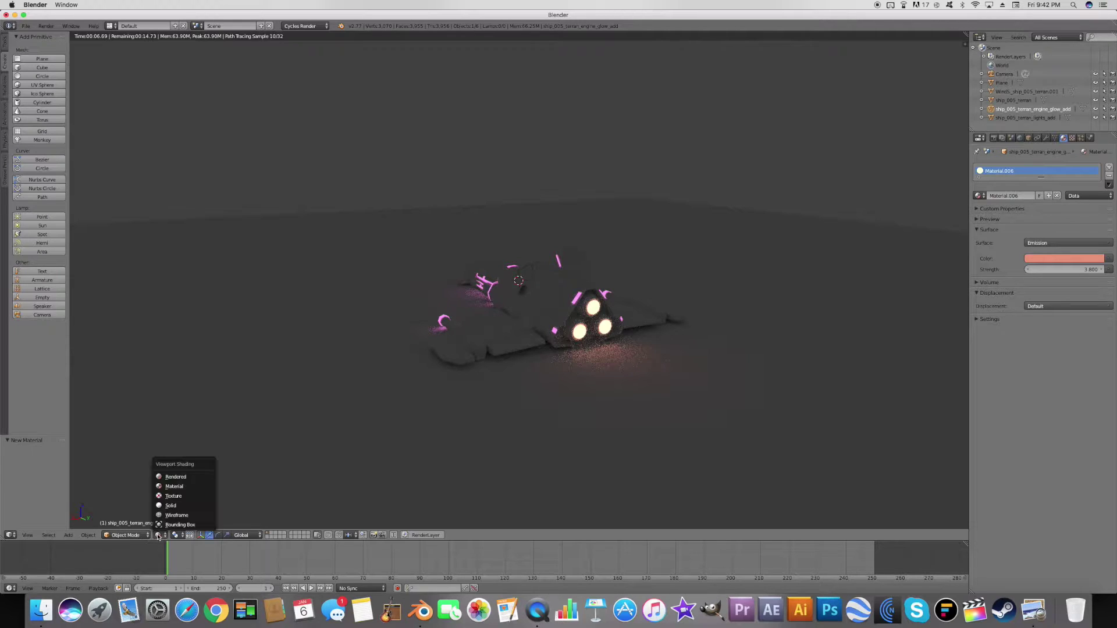
left_click(177, 509)
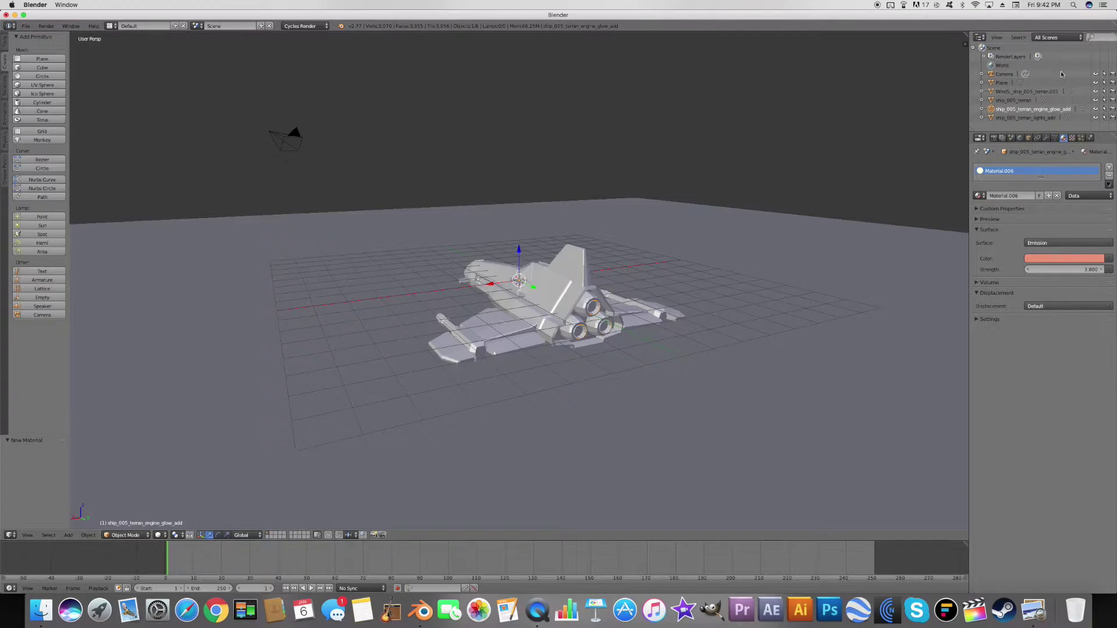
Select the main ship body and replace its material with a new one using a Glossy BSDF surface
left_click(1027, 102)
middle_click_drag(799, 218, 922, 219)
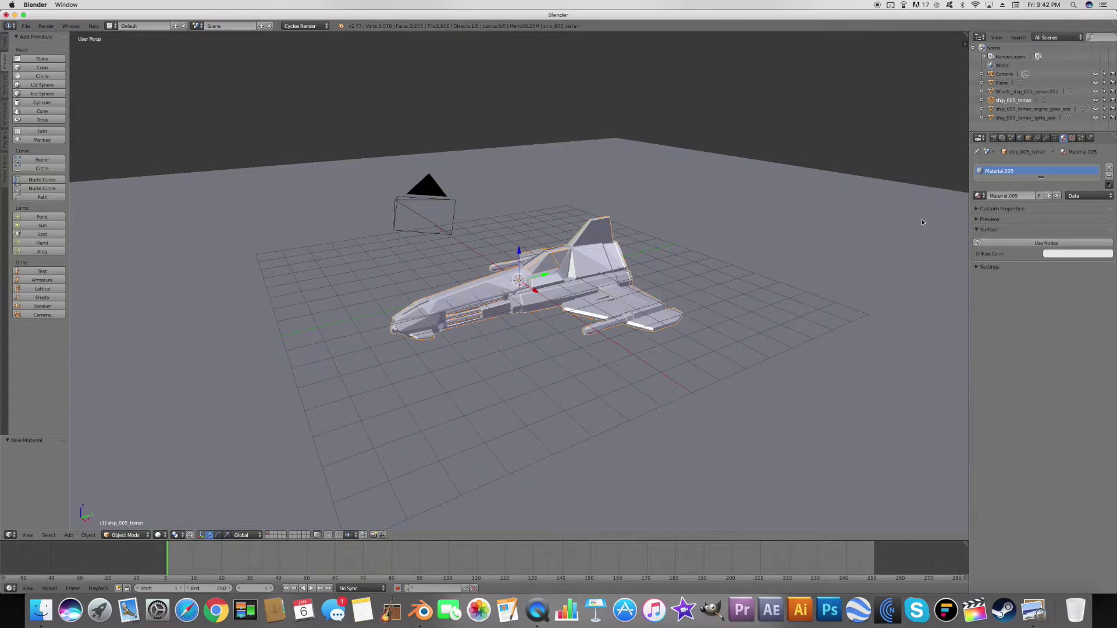
left_click(1110, 177)
left_click(1048, 197)
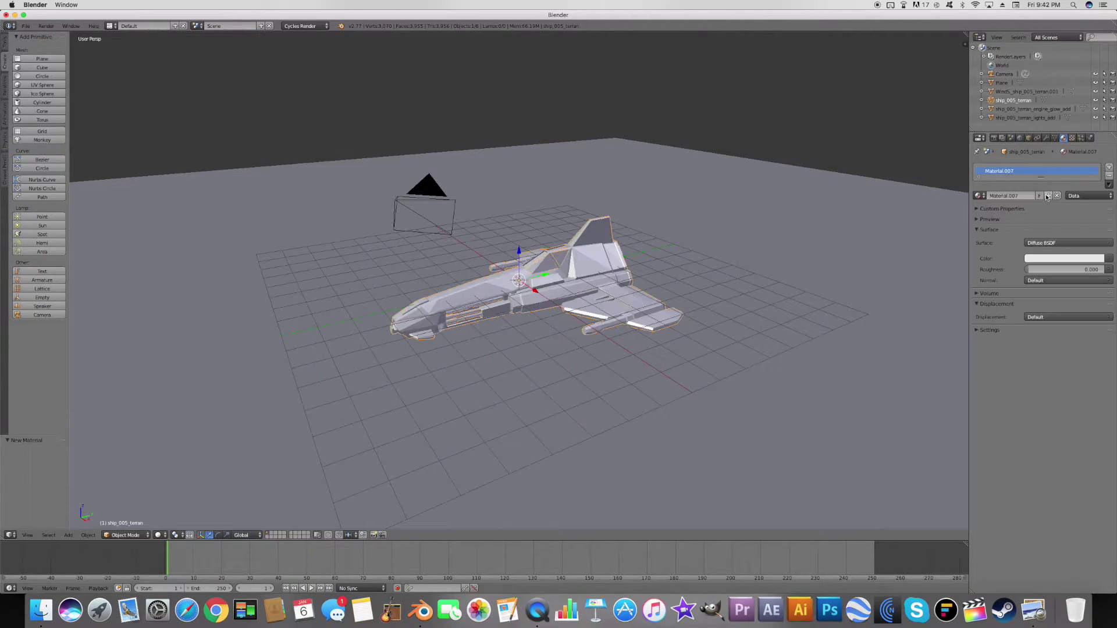
left_click(1042, 247)
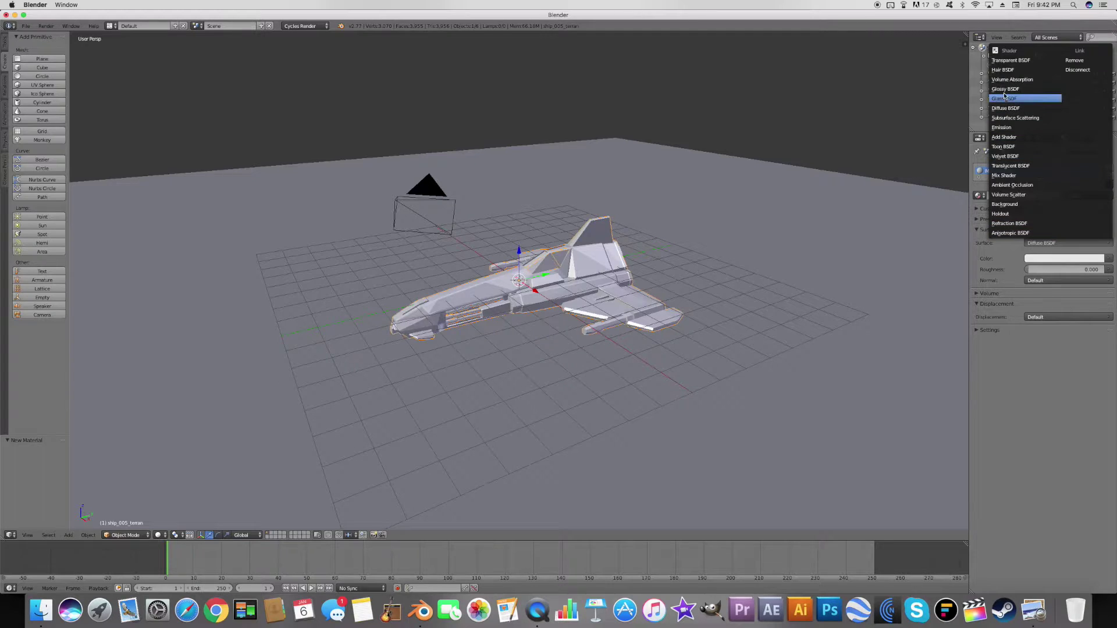
left_click(1030, 88)
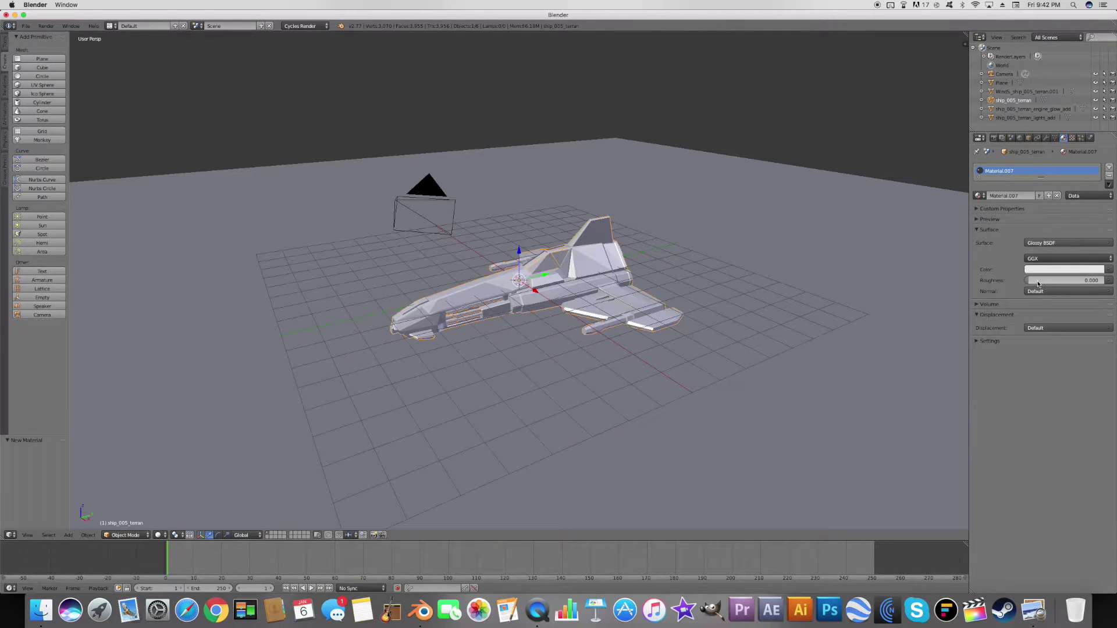
Set the ship body's glossy roughness to 0.434 and darken its colour to light grey
left_click_drag(1039, 282, 1064, 282)
left_click(1065, 269)
left_click_drag(1098, 151, 1100, 160)
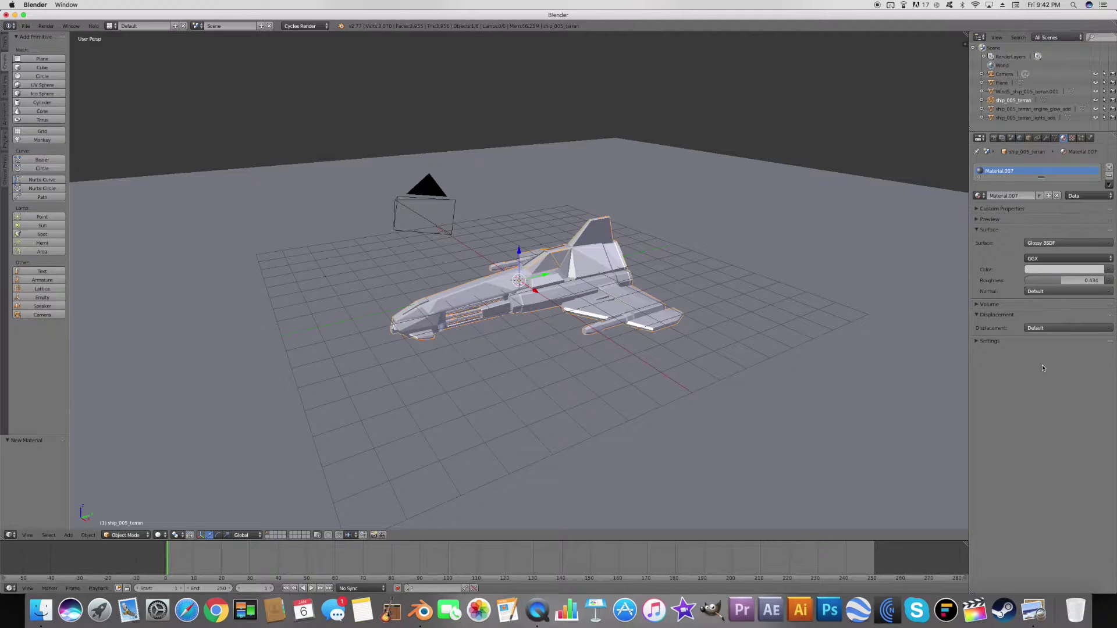
Select the ship's windshield object and replace its material with a new one using a Glossy BSDF surface
middle_click_drag(763, 361, 790, 348)
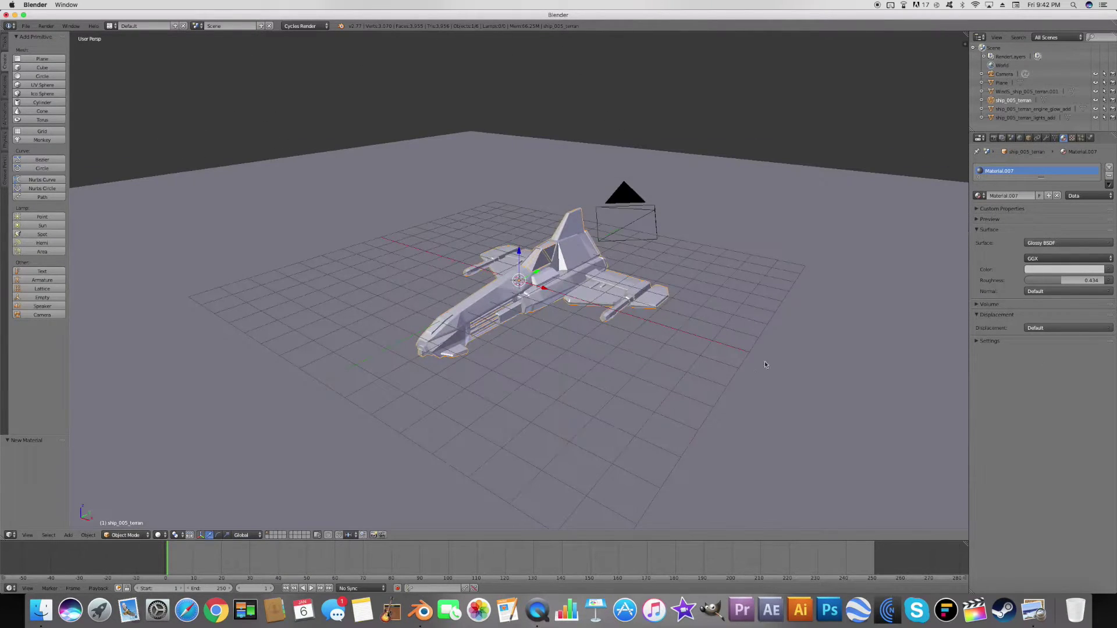
left_click(1006, 92)
middle_click_drag(890, 224, 848, 214)
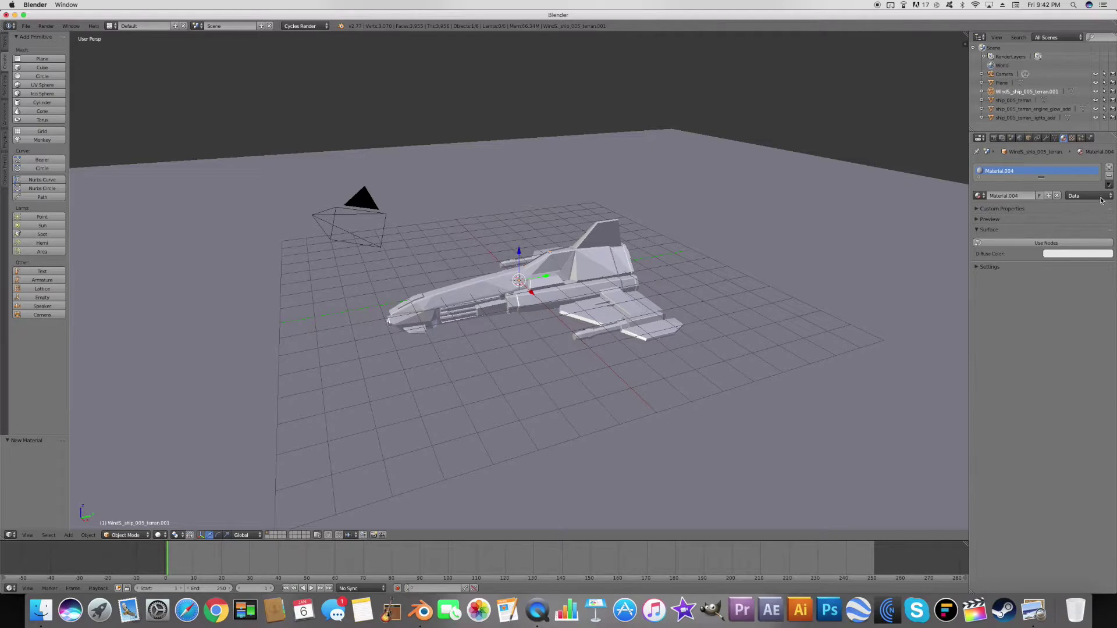
left_click(1109, 175)
left_click(1003, 196)
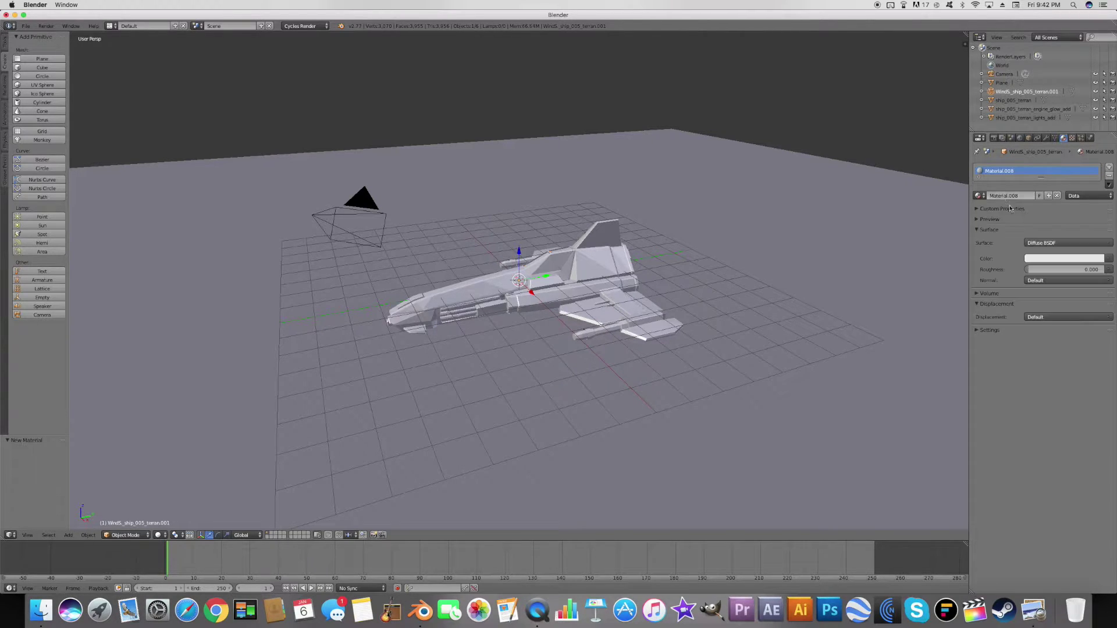
left_click(1042, 244)
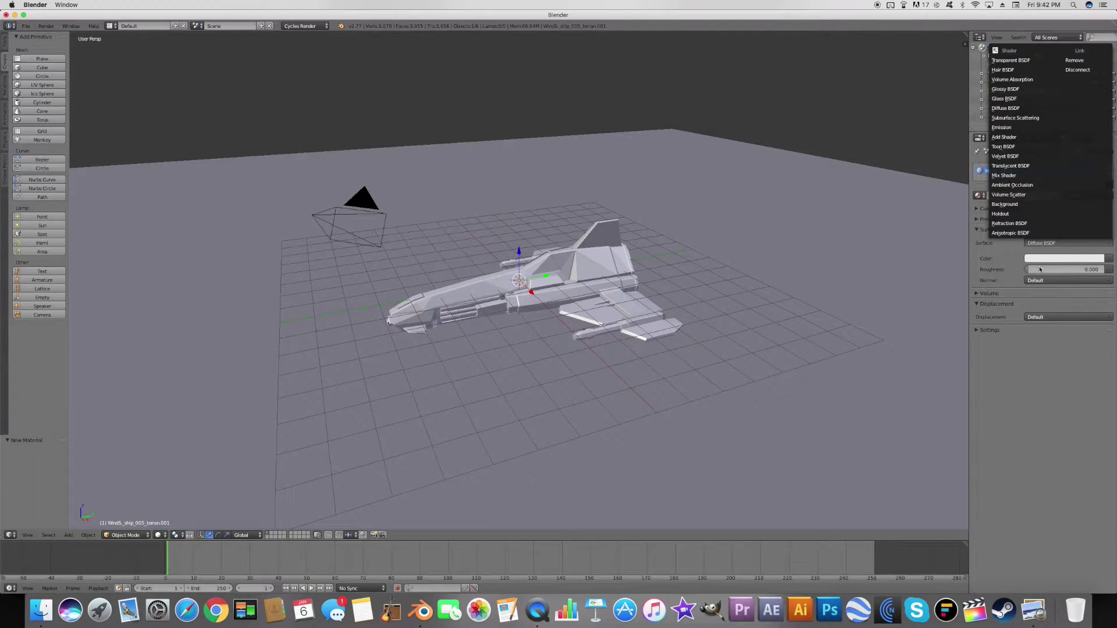
left_click(1005, 89)
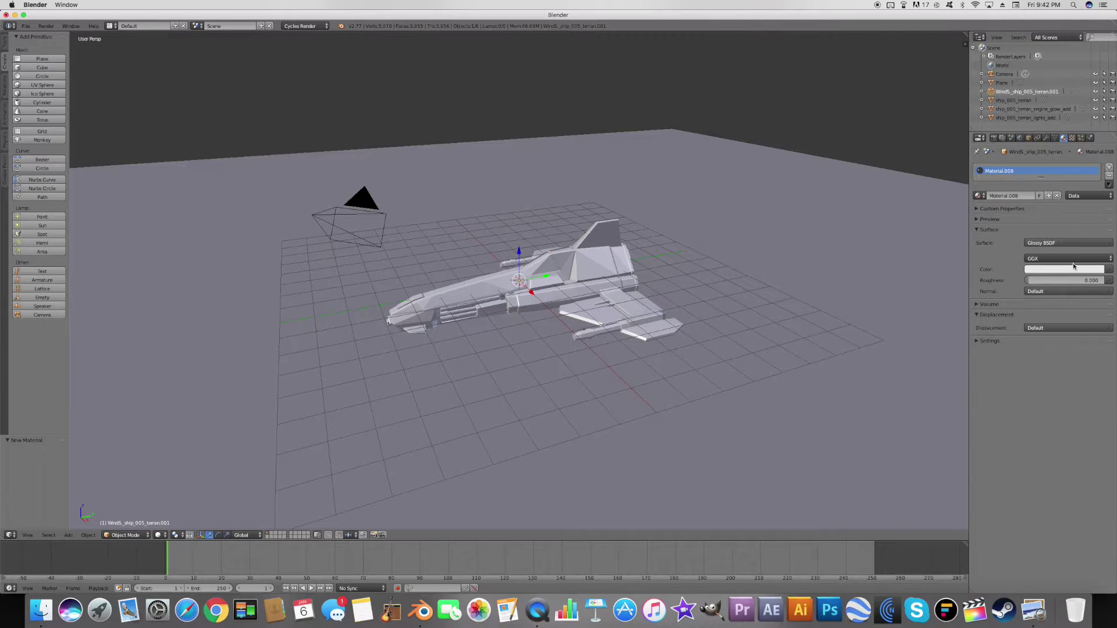
Darken the windshield's glossy colour slightly to light grey and set its roughness to 0.137
middle_click_drag(745, 272, 660, 283)
middle_click_drag(681, 236, 747, 268)
scroll(731, 262, "up", 10)
scroll(732, 261, "up", 6)
scroll(747, 268, "down", 8)
scroll(739, 277, "up", 2)
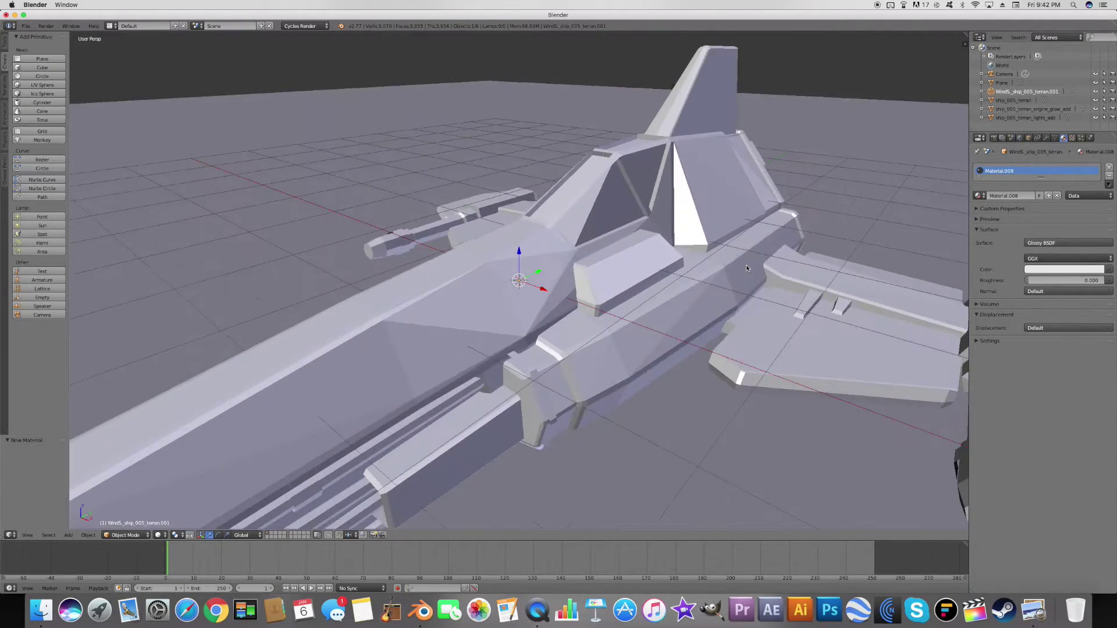
scroll(734, 282, "down", 2)
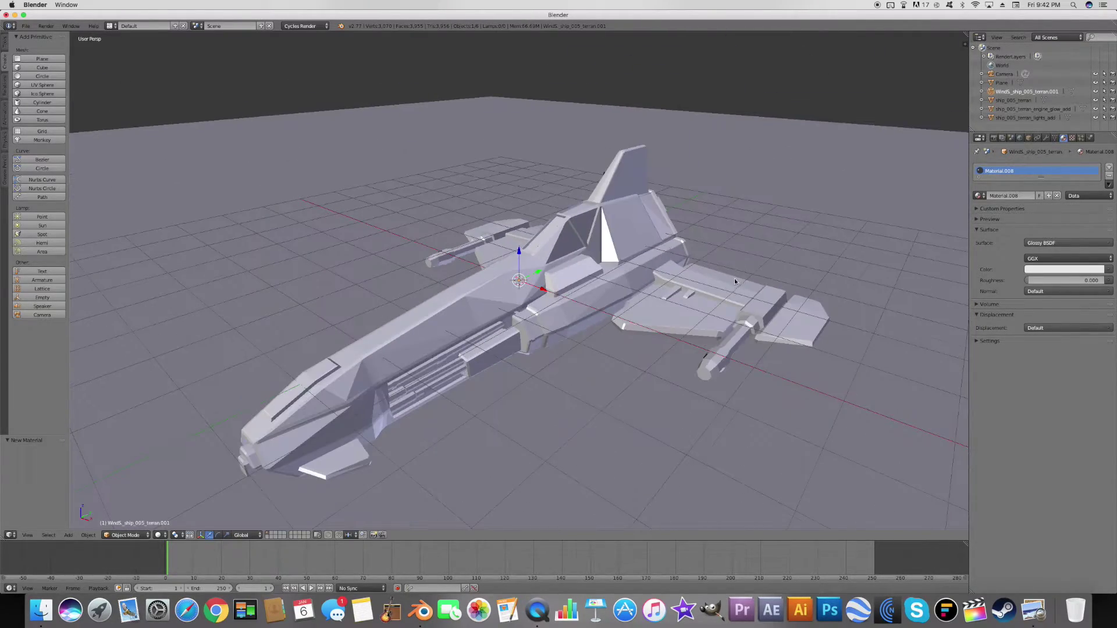
left_click(1040, 273)
left_click_drag(1098, 152, 1097, 155)
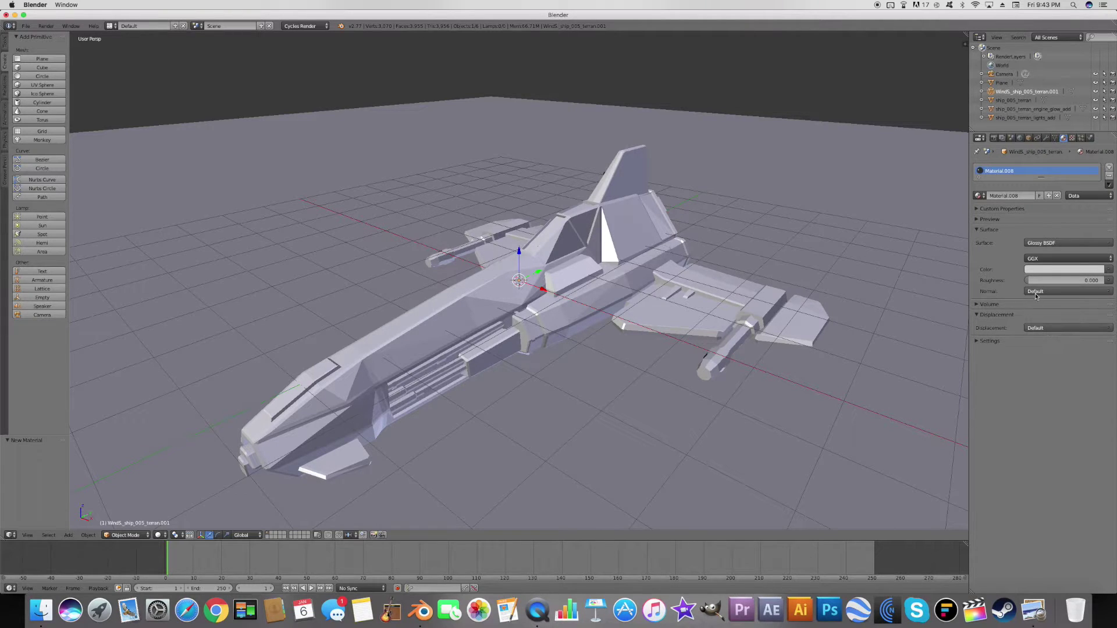
mouse_move(1037, 280)
left_mouse_down()
mouse_move(1102, 281)
mouse_move(1035, 280)
left_mouse_up()
Add a second plane at the scene's centre and scale it up about 5.7 times
scroll(721, 298, "down", 5)
scroll(722, 298, "up", 5)
middle_click_drag(721, 298, 783, 282)
scroll(772, 284, "down", 4)
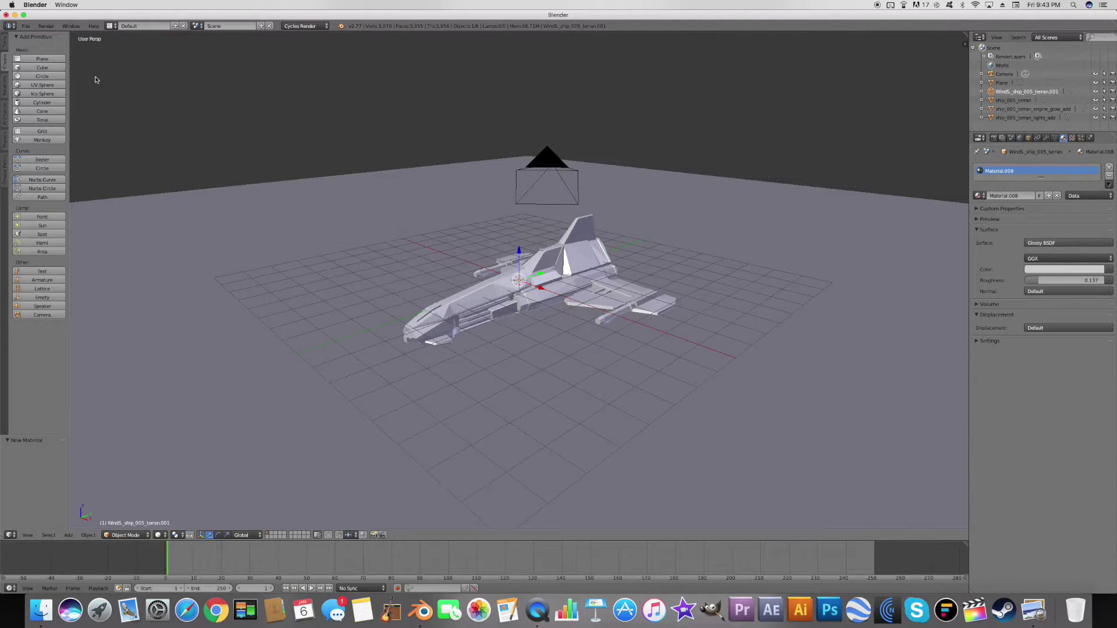
left_click(38, 61)
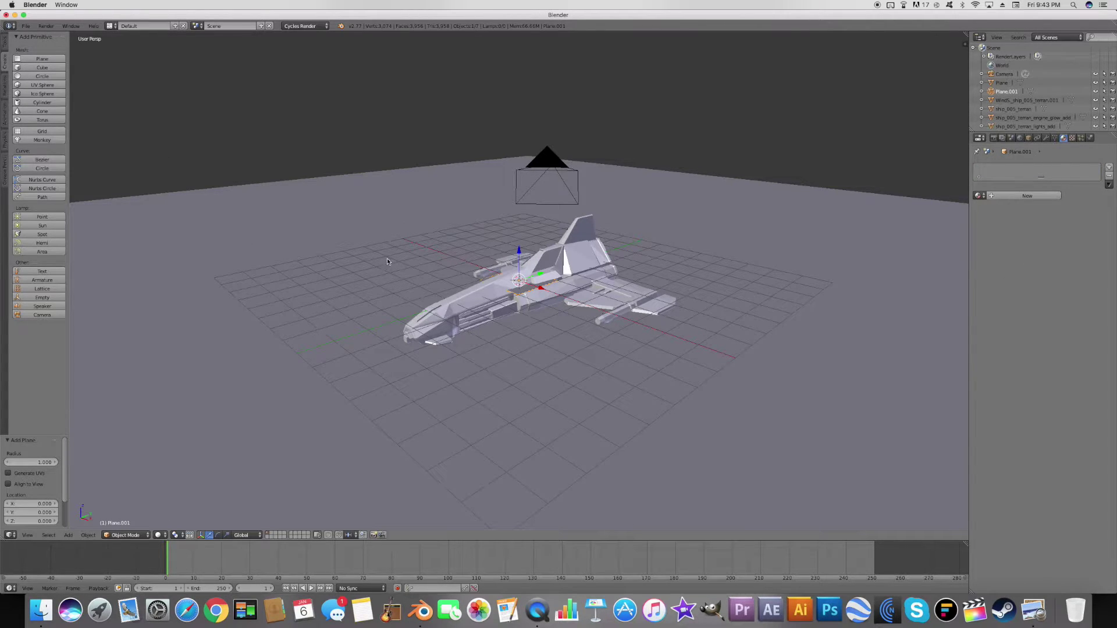
key("s")
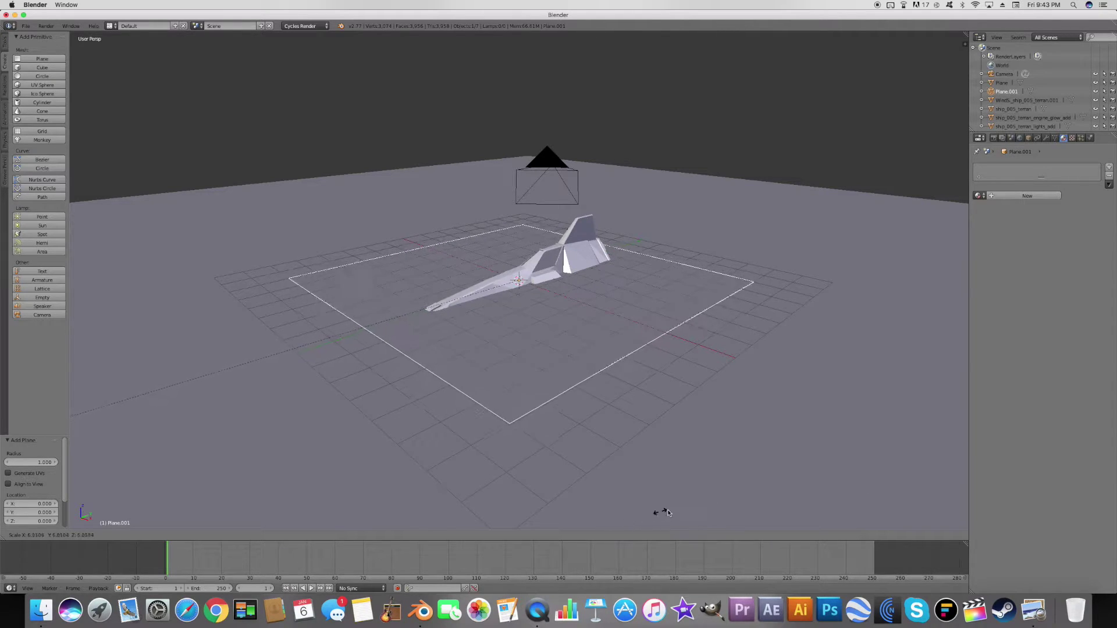
left_click(718, 51)
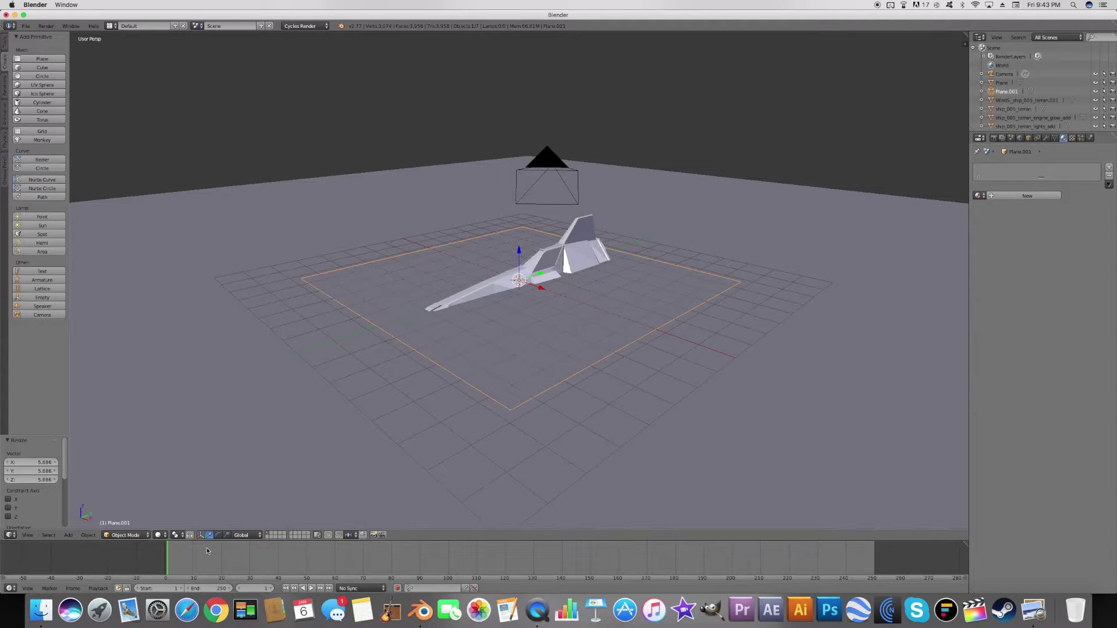
Rotate the new plane about 123° around Y, and move it about -10.7 along X and about 5.5 up along Z
left_click(219, 535)
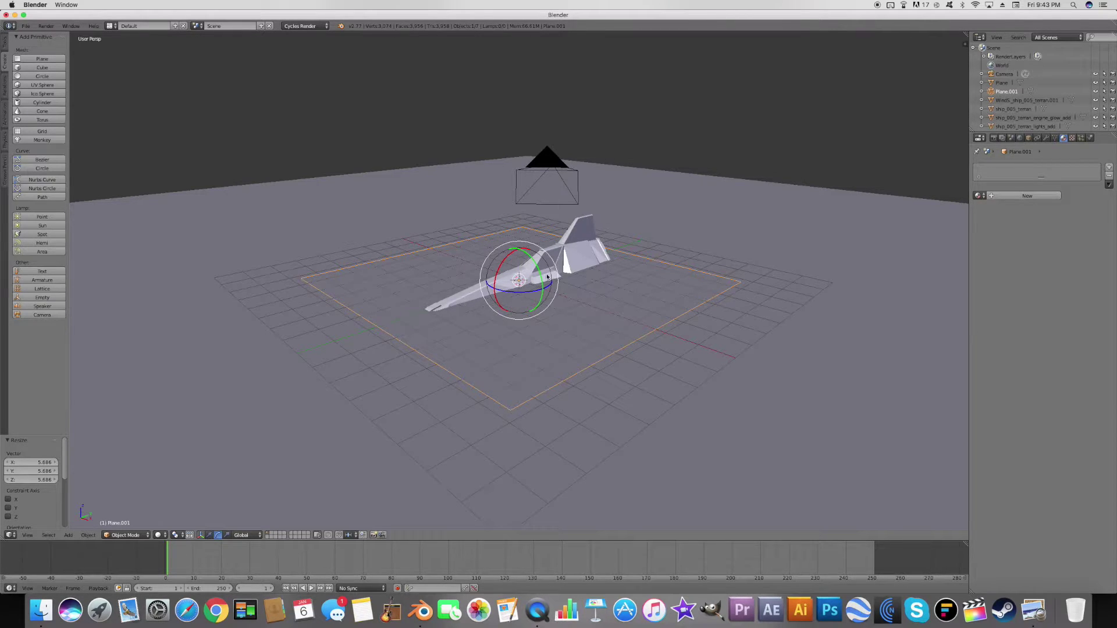
left_click_drag(539, 272, 511, 379)
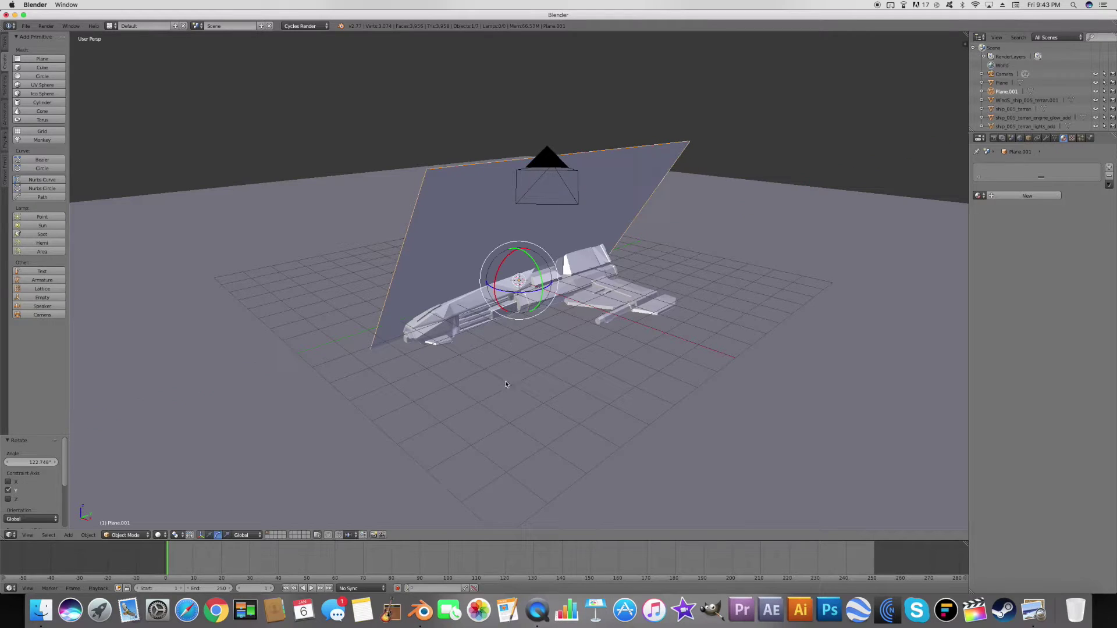
left_click(209, 536)
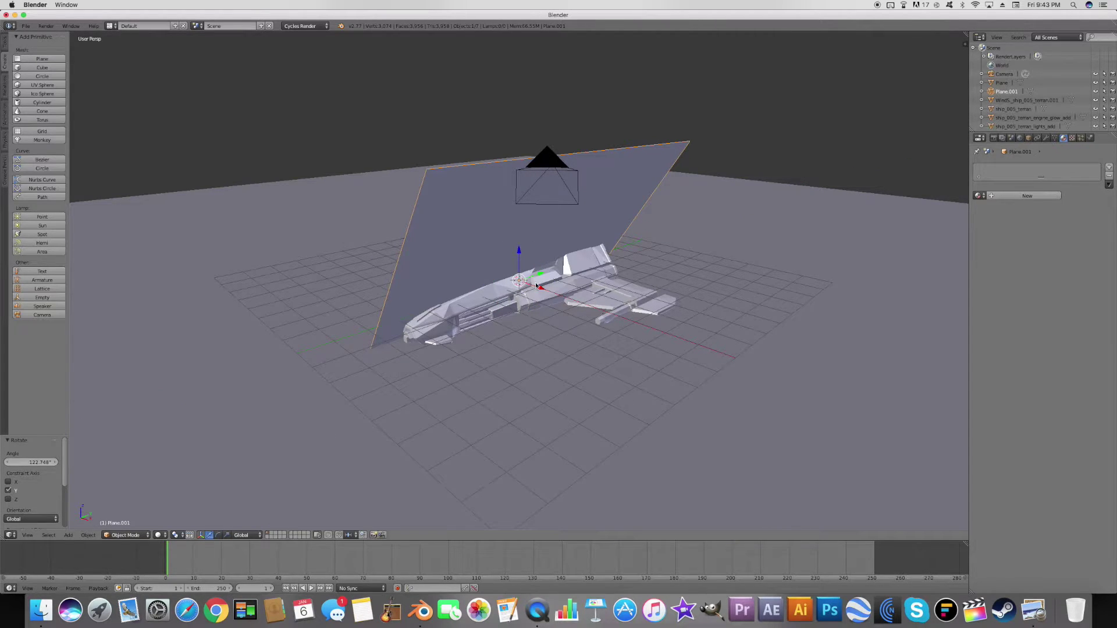
left_click_drag(541, 289, 396, 237)
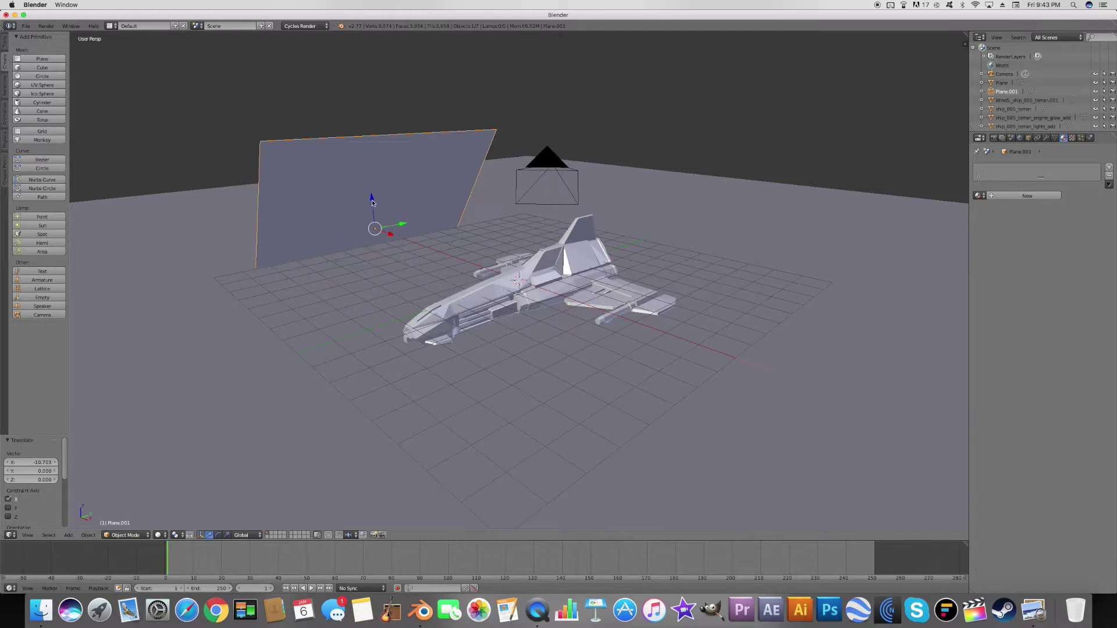
left_click_drag(372, 202, 367, 106)
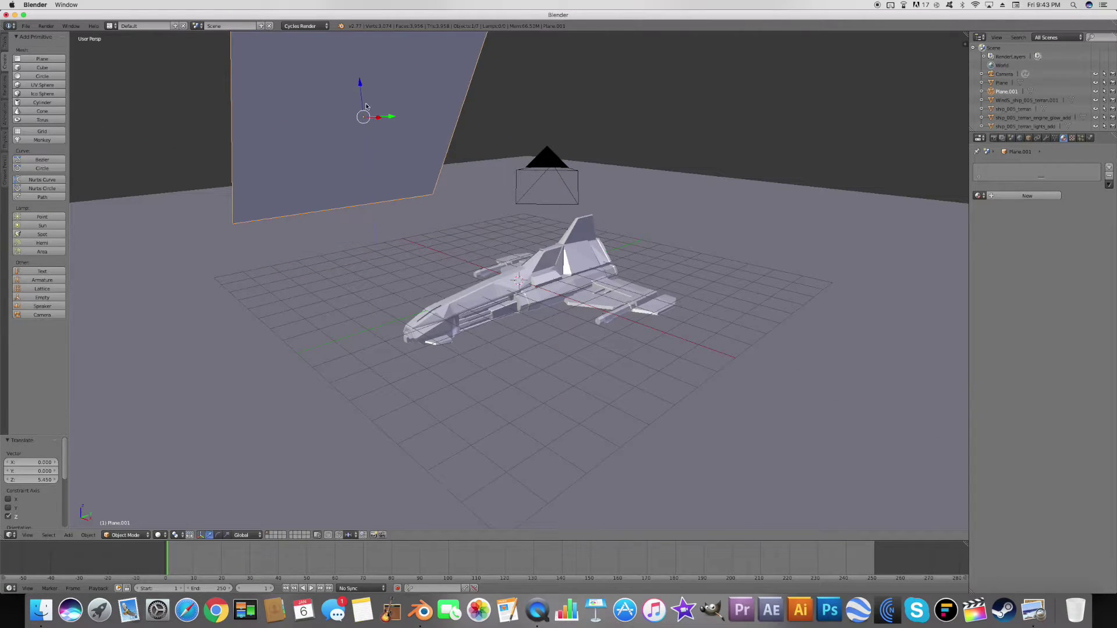
Move the tilted plane about -6.5 along X in two passes, and about 0.5 up along Z
middle_click_drag(395, 147, 426, 168)
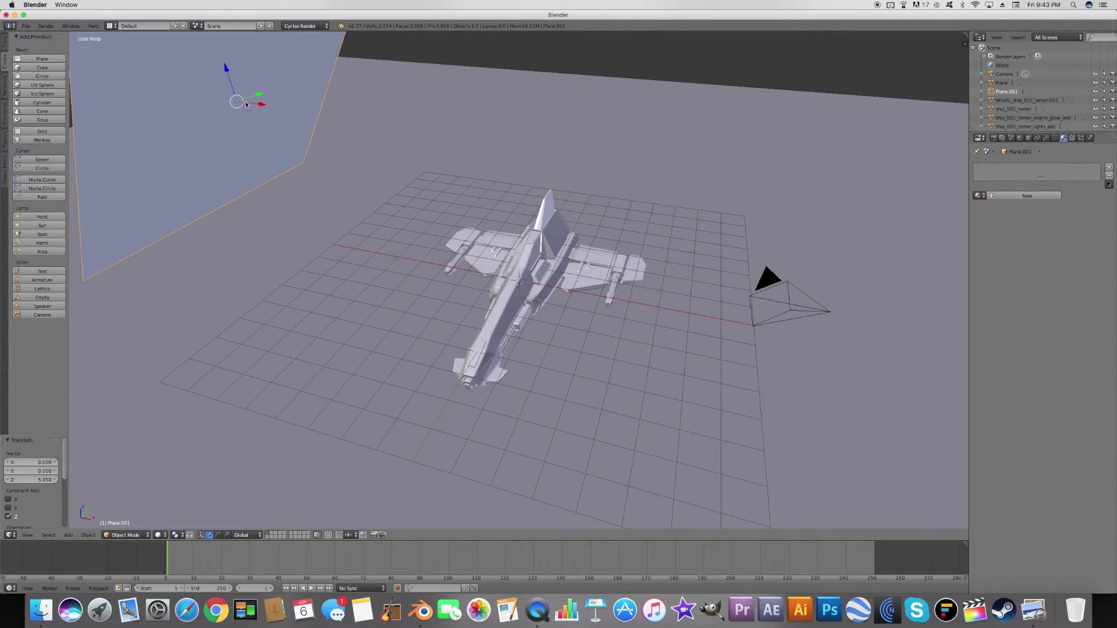
left_click_drag(259, 106, 172, 99)
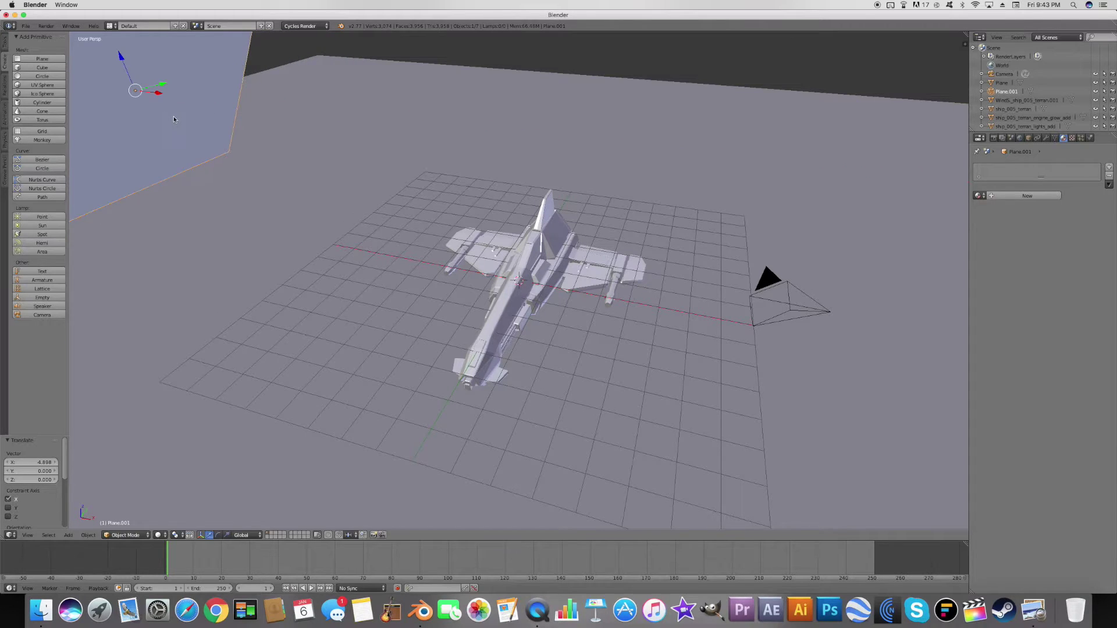
middle_click_drag(173, 116, 226, 86)
left_click_drag(268, 89, 249, 91)
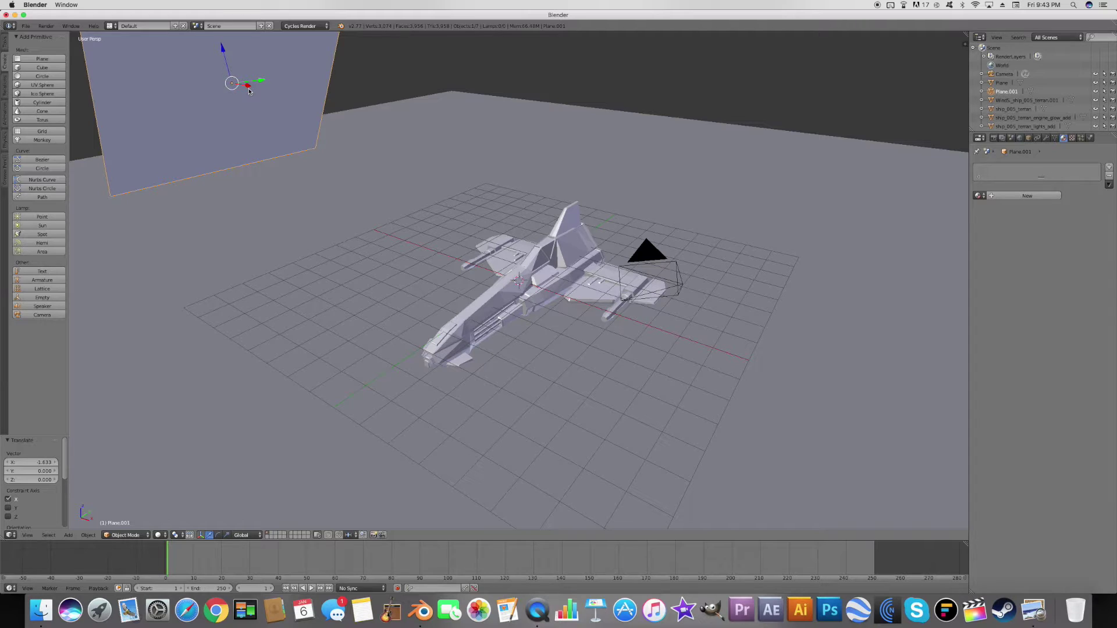
left_click_drag(249, 87, 213, 41)
middle_click_drag(783, 199, 696, 180)
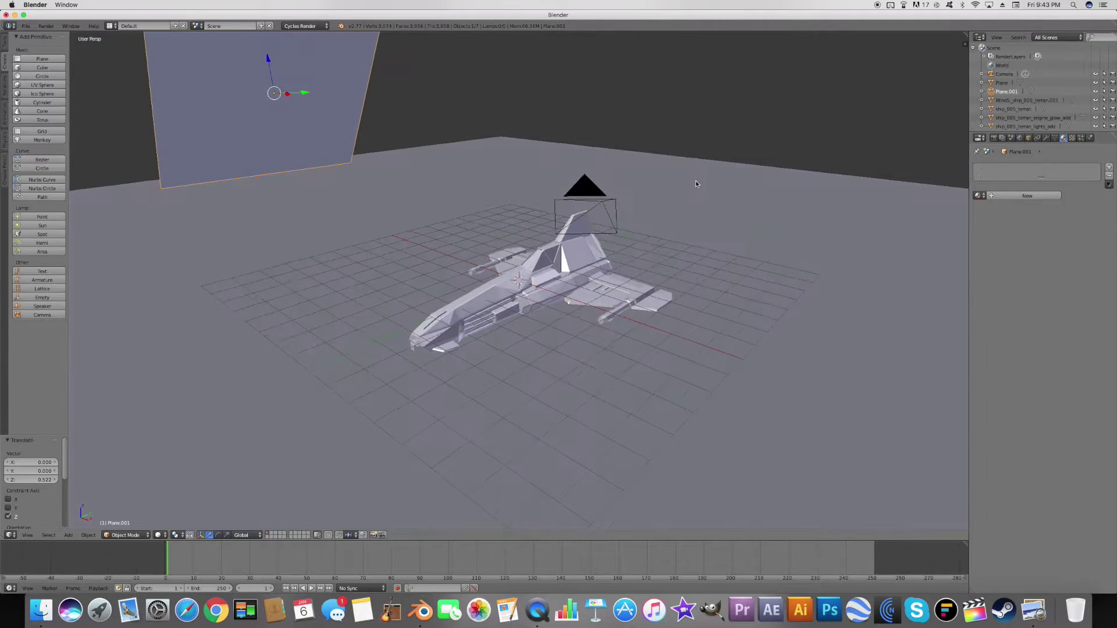
Give the tilted plane a new material with an Emission surface and set its strength to 2
left_click(1039, 196)
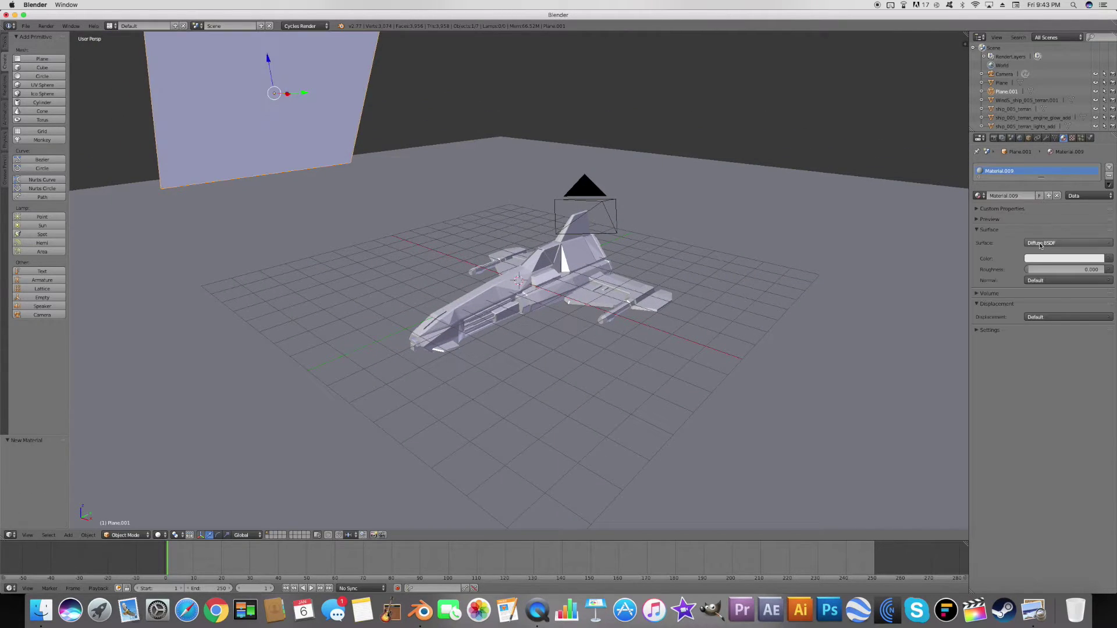
left_click(1039, 243)
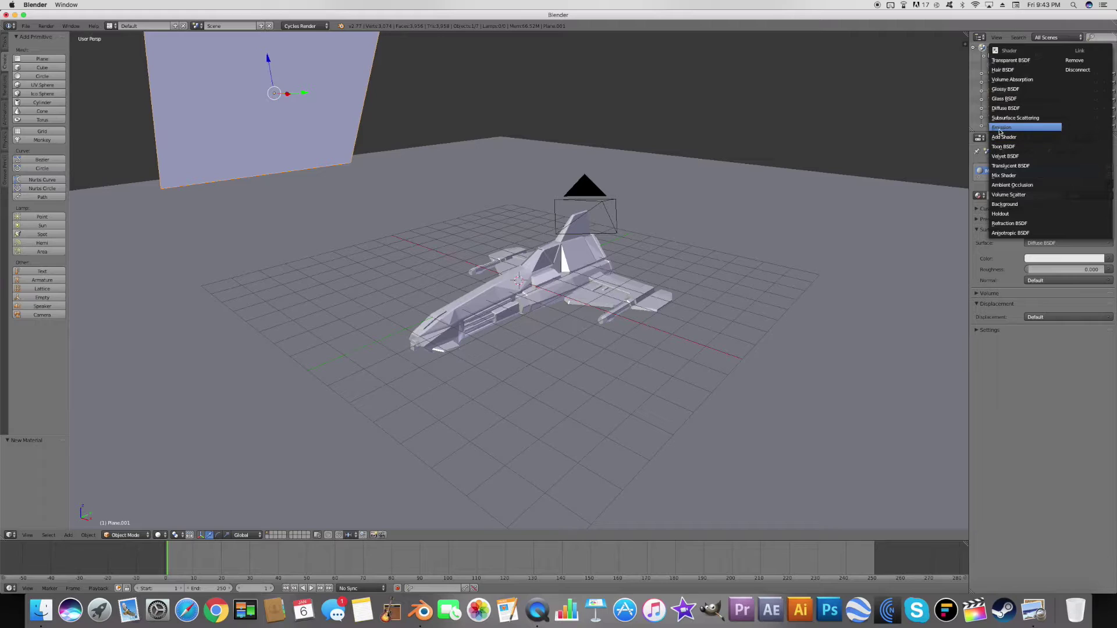
left_click(1012, 128)
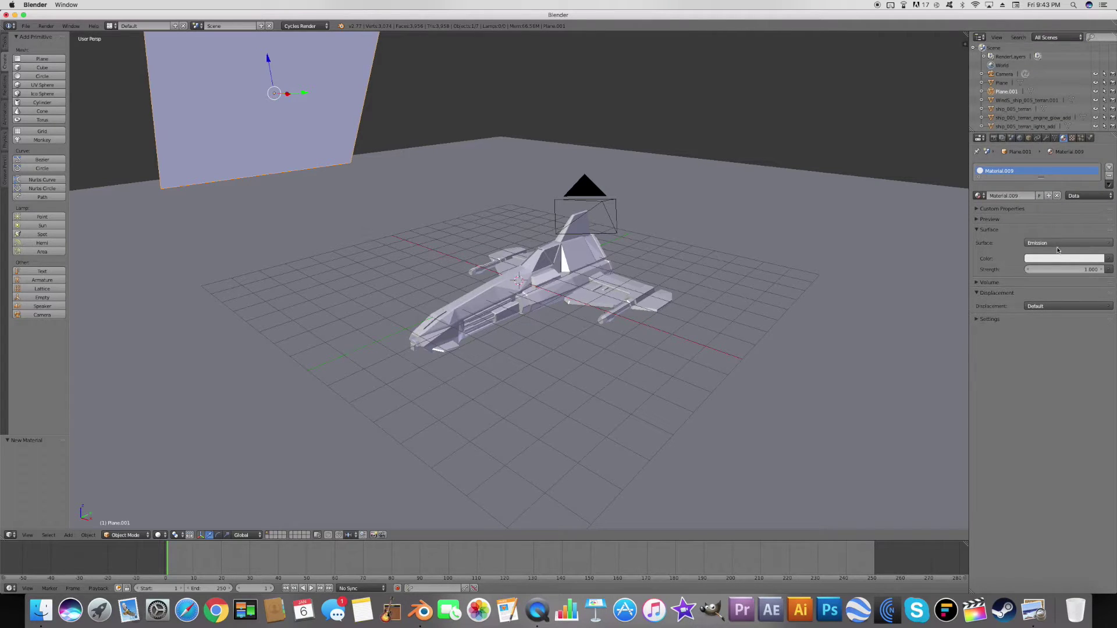
left_click(1084, 271)
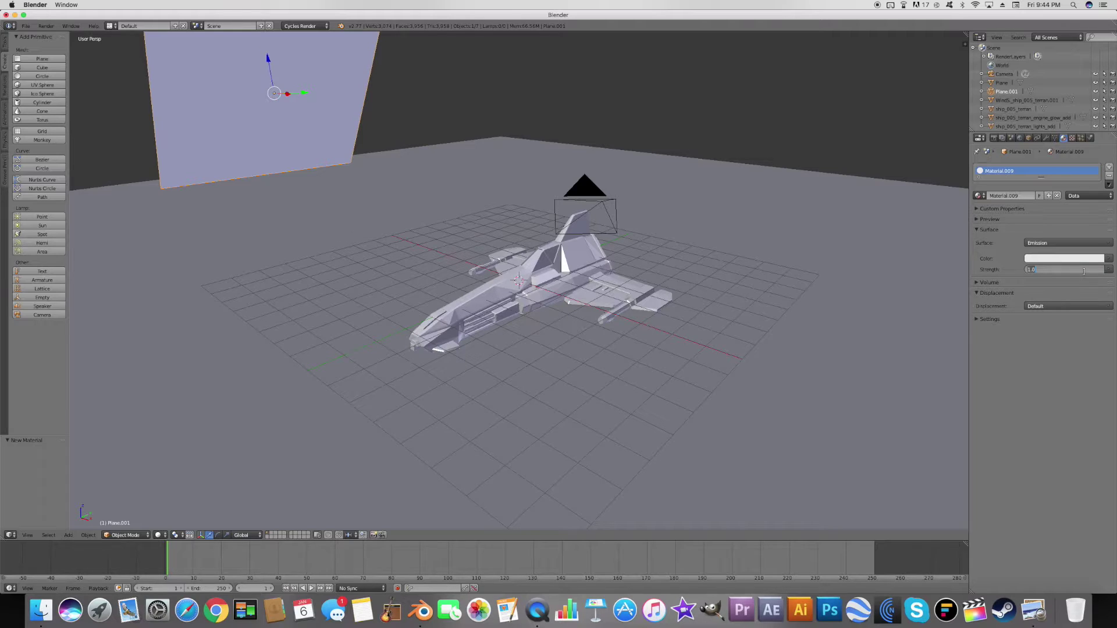
type("5")
key("Return")
left_click(1084, 271)
key("Return")
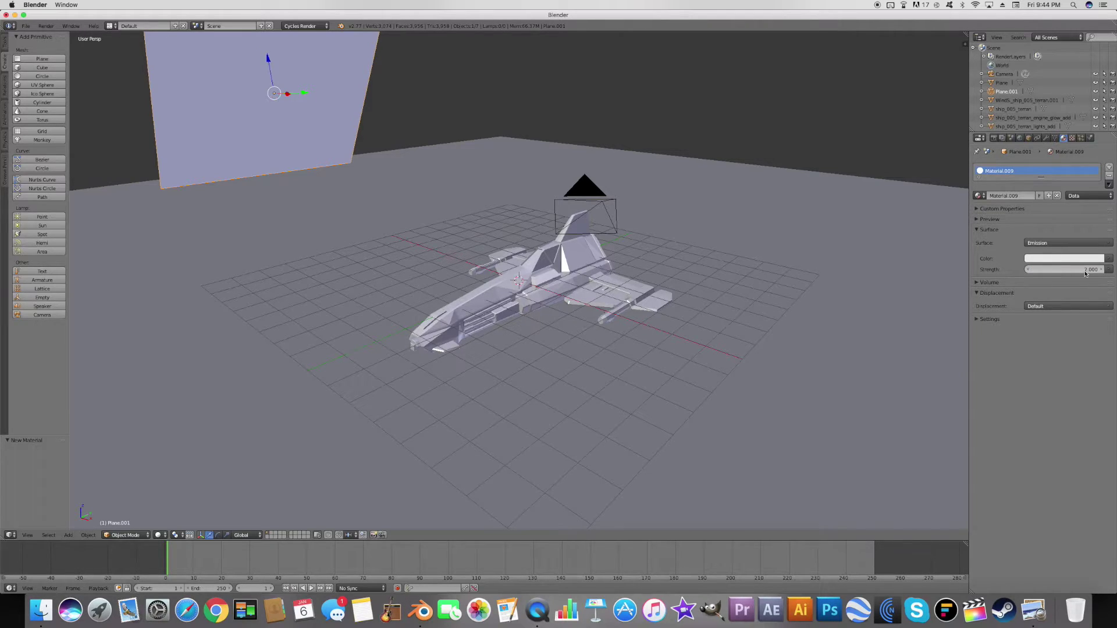
Preview the scene's lighting in Rendered shading from different angles, and return to Solid shading
left_click(159, 535)
left_click(180, 477)
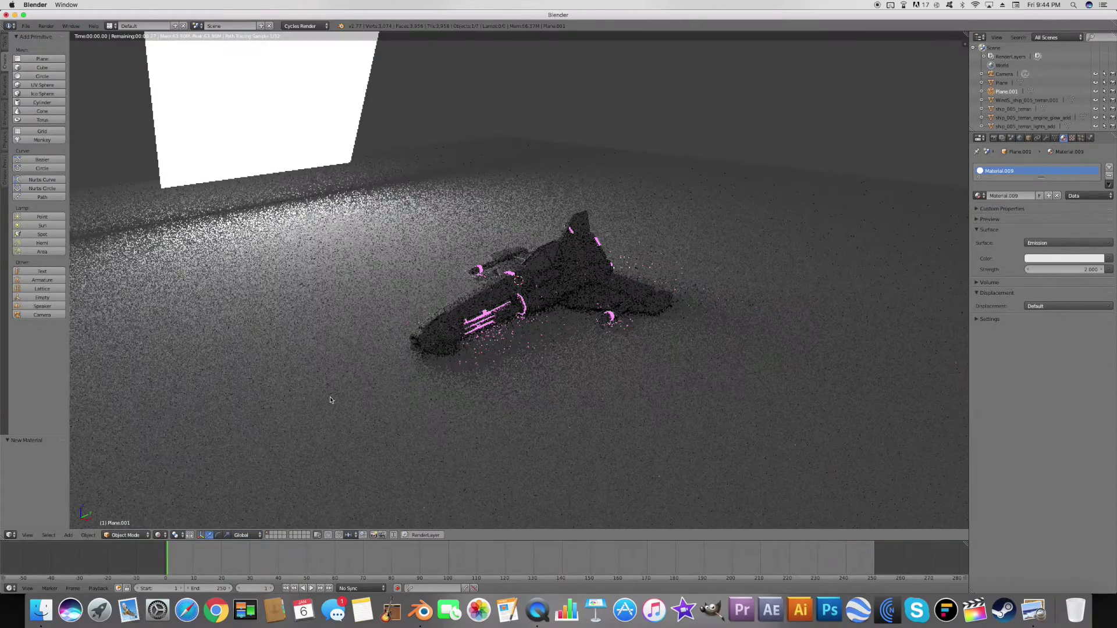
middle_click_drag(333, 399, 394, 401)
middle_click_drag(425, 401, 357, 403)
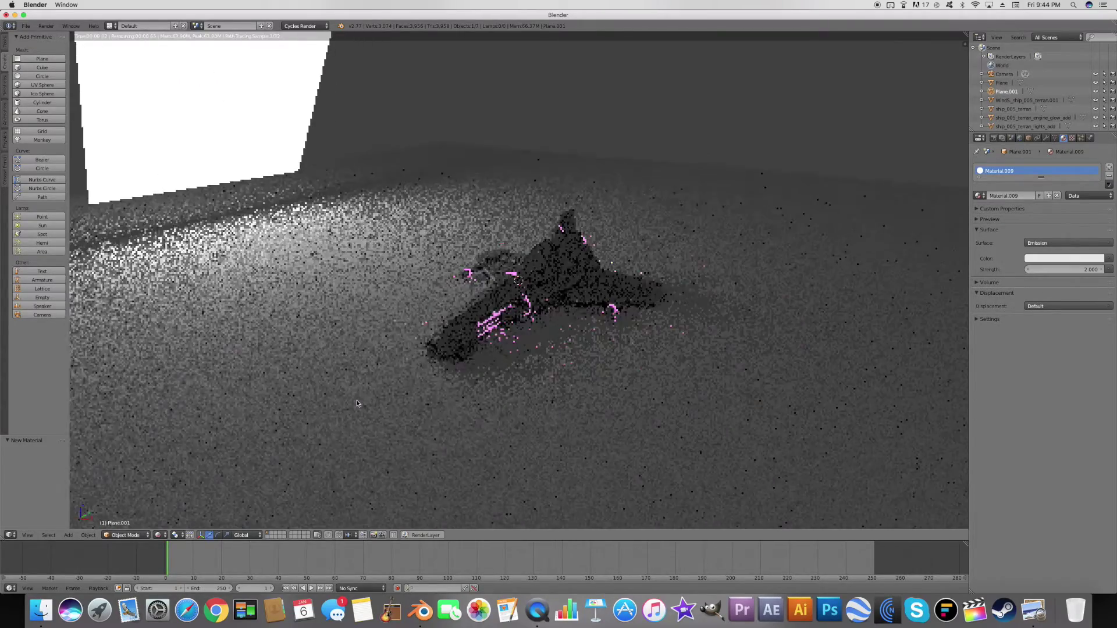
left_click(165, 536)
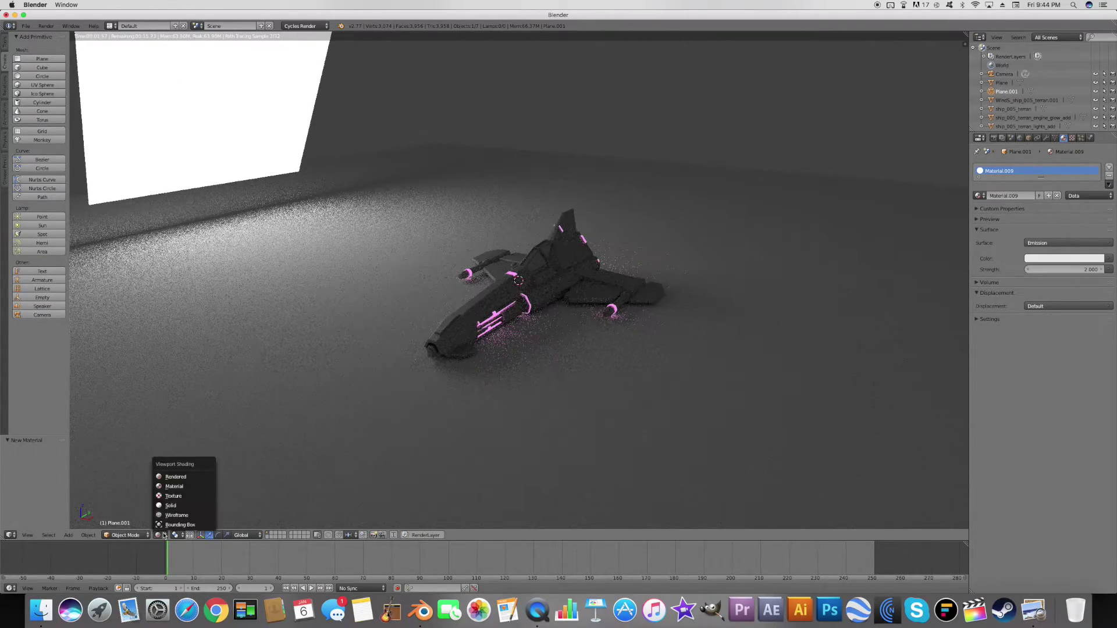
left_click(171, 505)
Move the light plane about 1.9 along X toward the ship, check it in Rendered shading, and return to Solid shading
left_click_drag(233, 95, 254, 97)
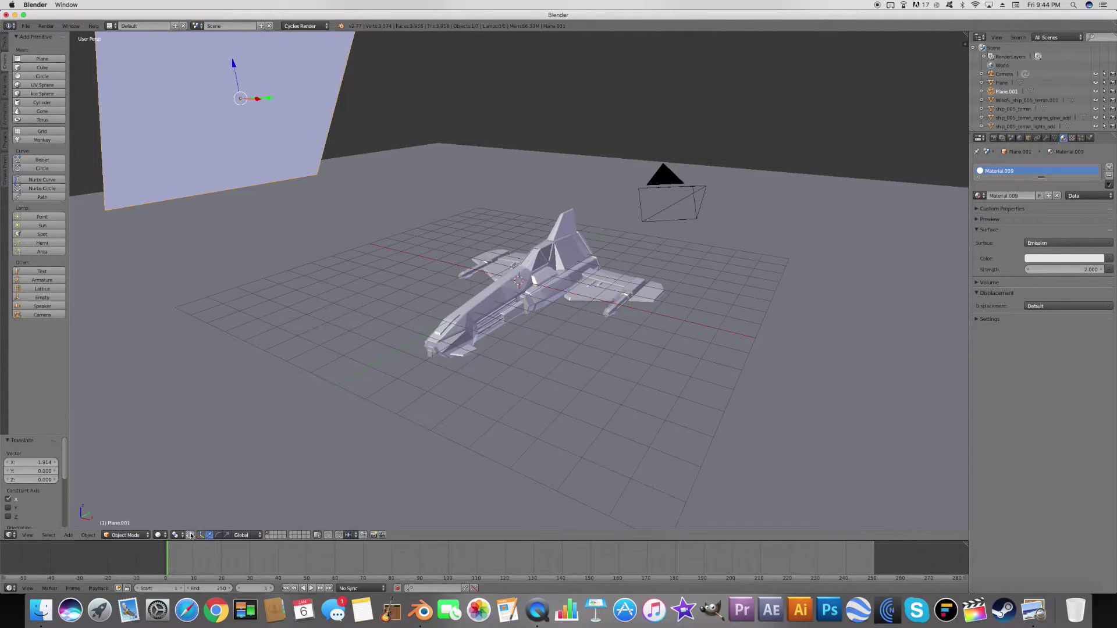
left_click(158, 535)
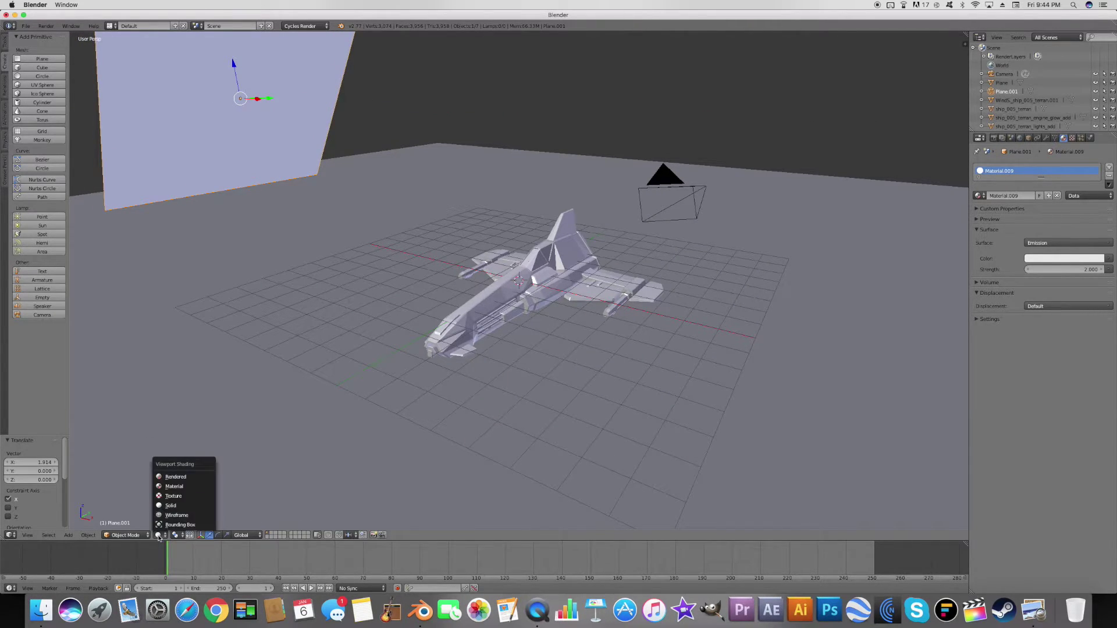
left_click(170, 476)
middle_click_drag(302, 403, 225, 520)
left_click(158, 535)
left_click(175, 508)
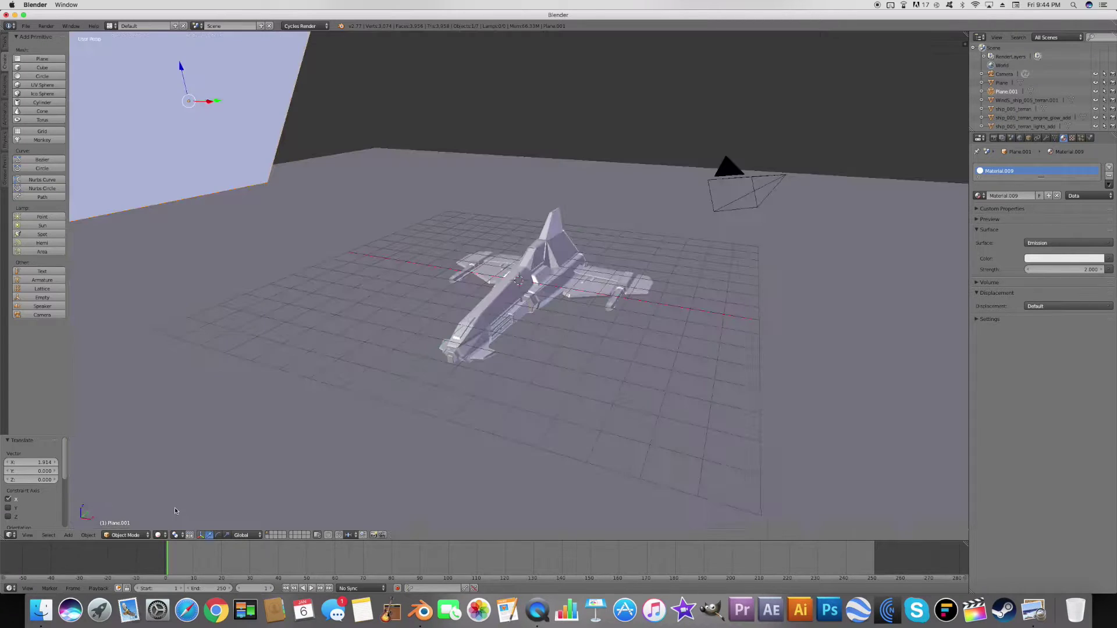
Duplicate the light plane and place the copy about 30.7 along X, on the other side of the ship
mouse_move(416, 407)
middle_mouse_down()
mouse_move(398, 407)
mouse_move(409, 429)
middle_mouse_up()
scroll(398, 407, "down", 3)
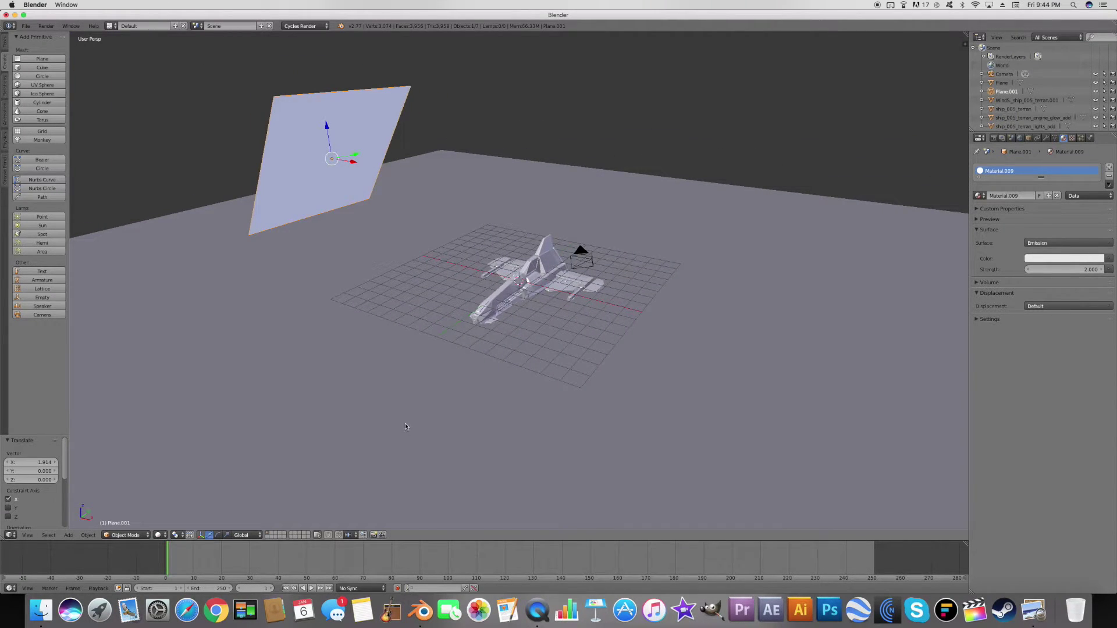
key("shift+d")
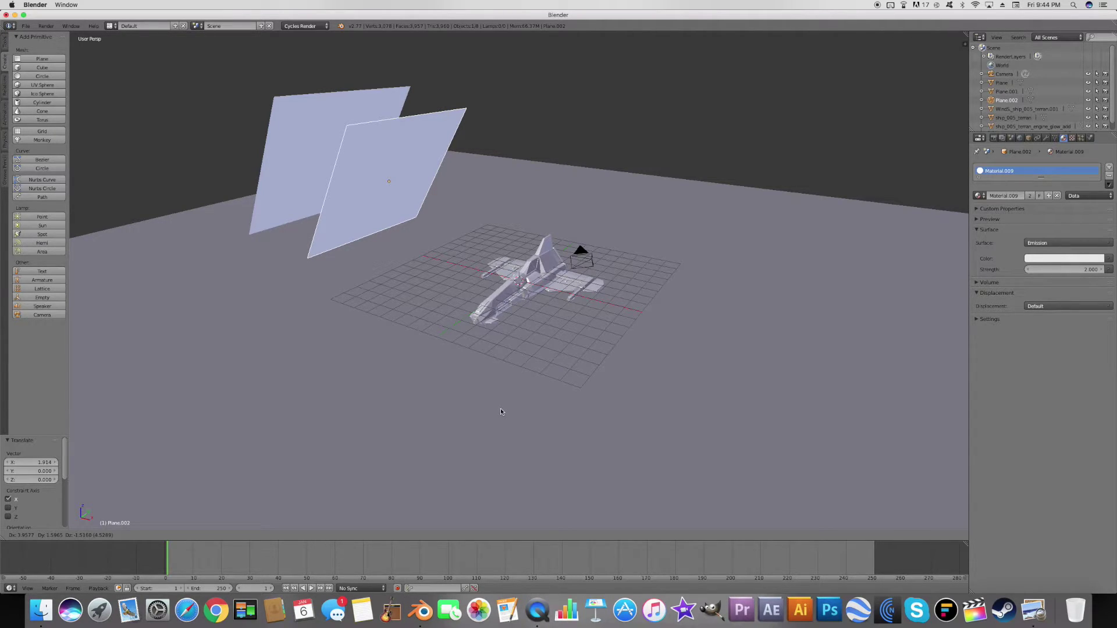
key("x")
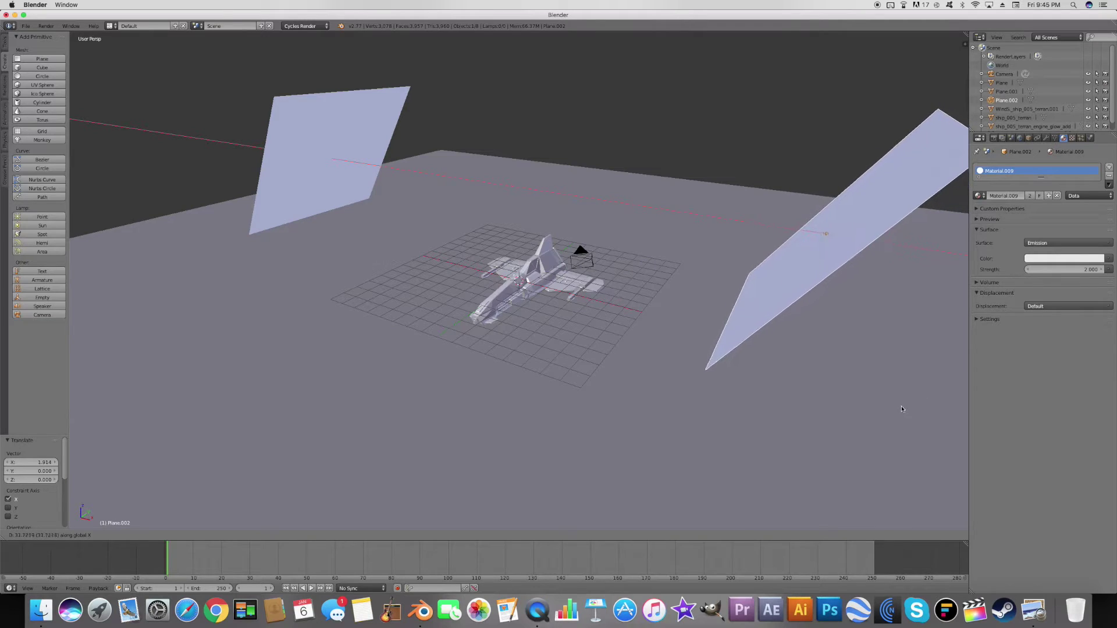
left_click(878, 408)
Rotate the duplicated plane about -40.8° around Y
middle_click_drag(734, 411, 768, 411)
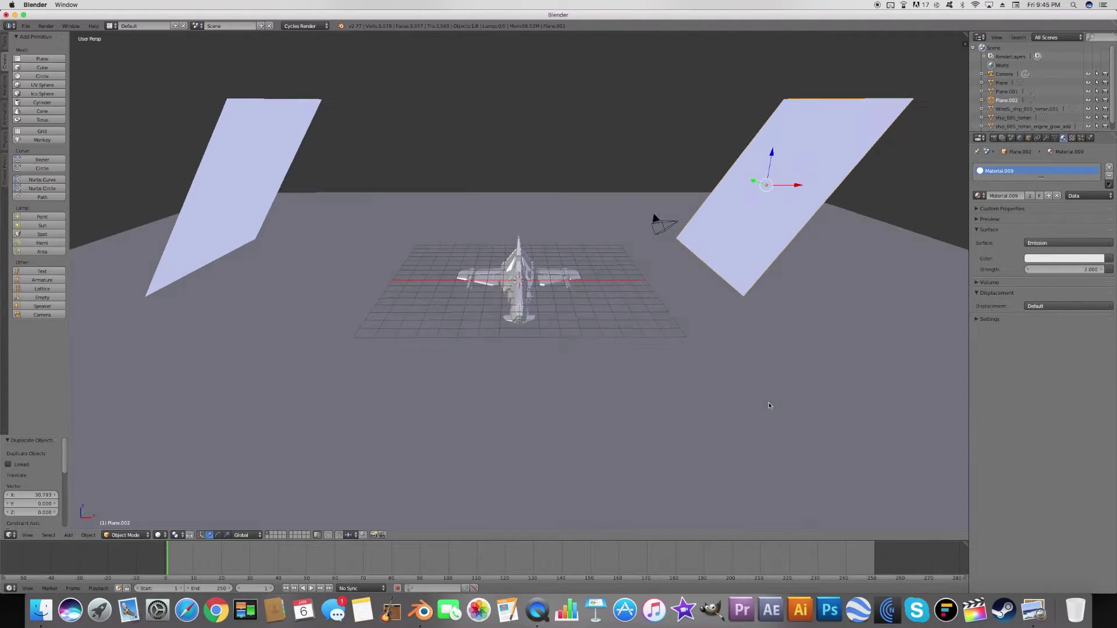
left_click(218, 535)
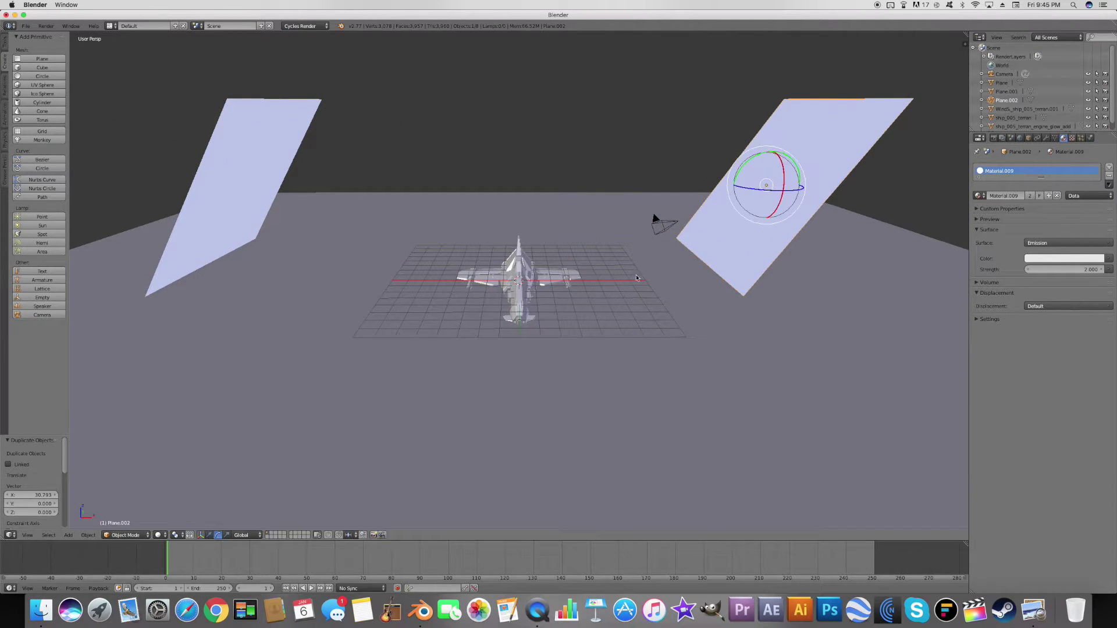
mouse_move(746, 166)
left_mouse_down()
mouse_move(733, 170)
mouse_move(736, 185)
left_mouse_up()
mouse_move(714, 250)
middle_mouse_down()
mouse_move(685, 251)
mouse_move(710, 252)
middle_mouse_up()
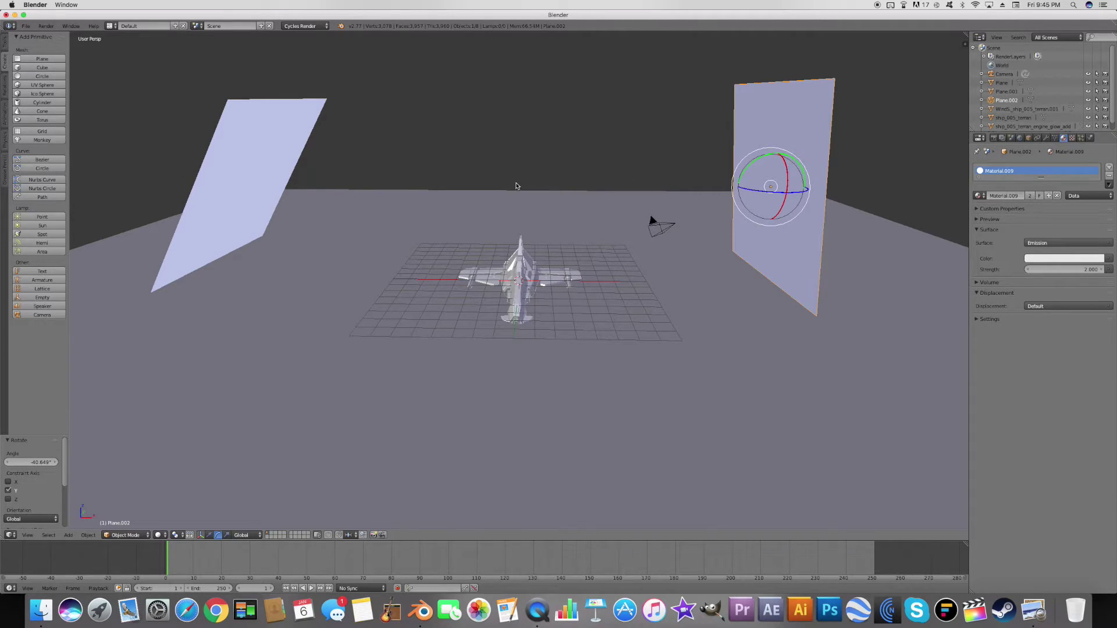
Replace the duplicated plane's material with a new one using an Emission surface, and set its strength to 0.8
left_click(1109, 175)
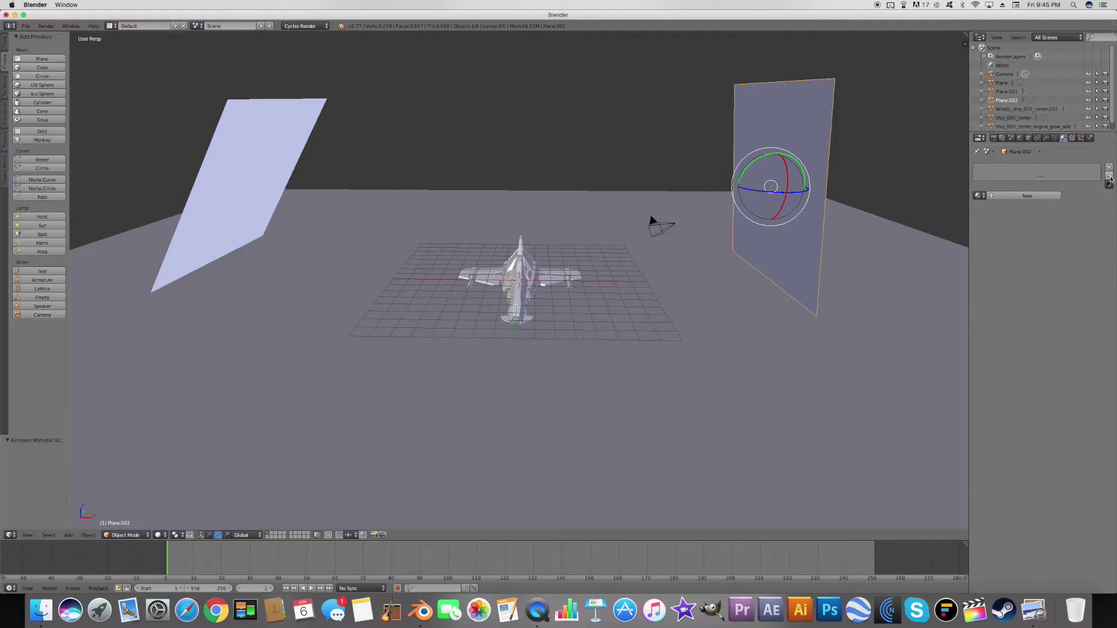
left_click(1012, 196)
left_click(1027, 244)
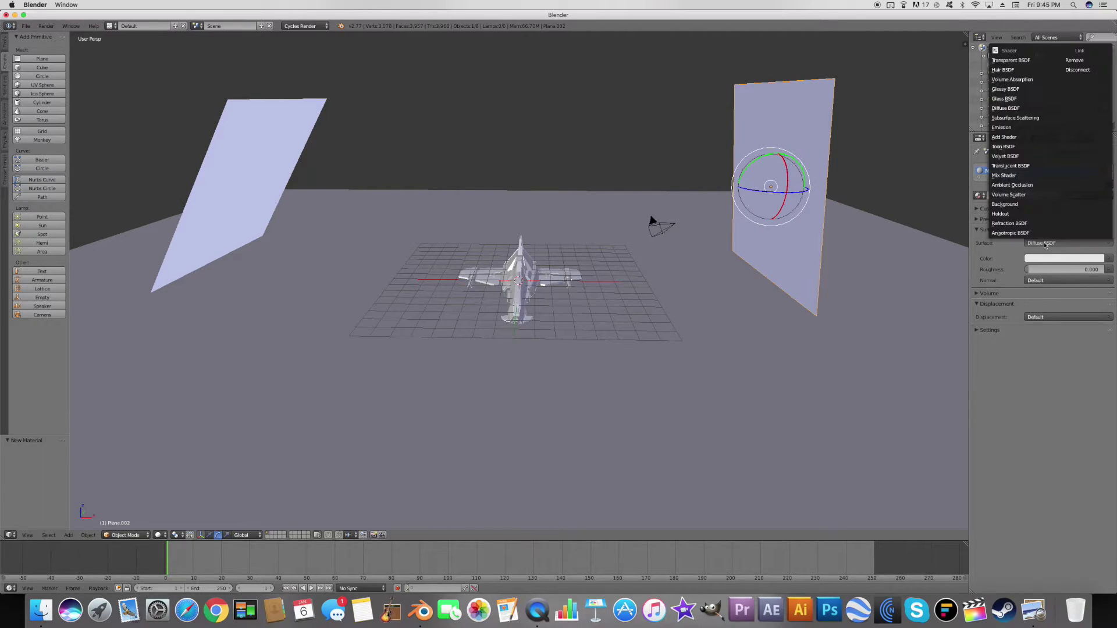
left_click(1034, 128)
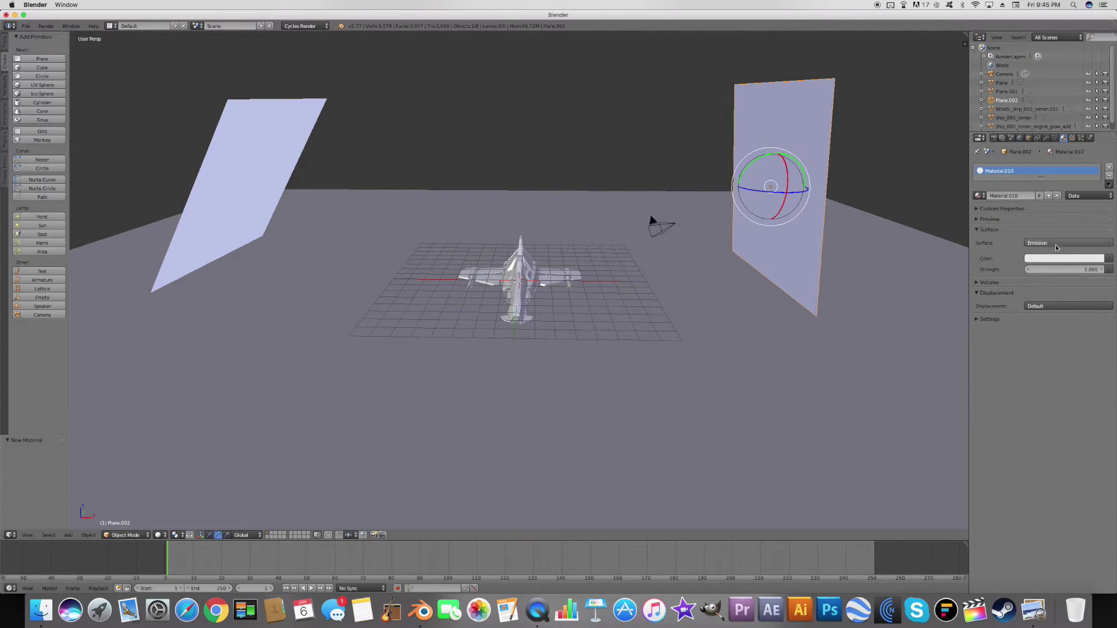
left_click(1091, 270)
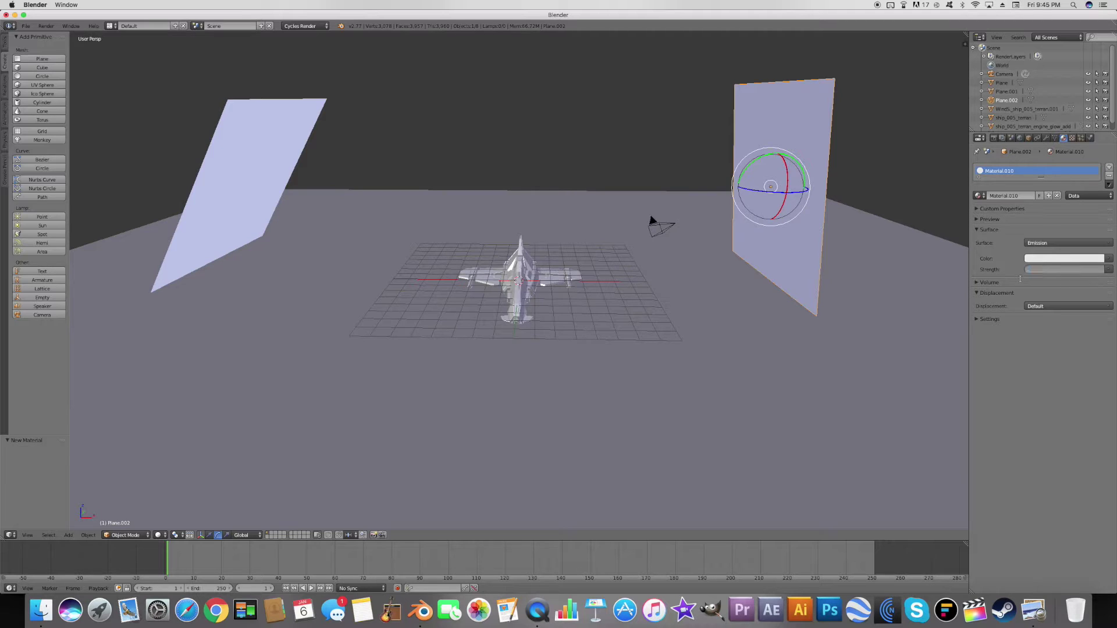
key("Return")
Move the duplicated plane about -1.6 along X and set its emission colour to turquoise
scroll(917, 236, "right", 8)
left_click(210, 535)
left_click_drag(838, 261, 801, 262)
scroll(818, 260, "left", 5)
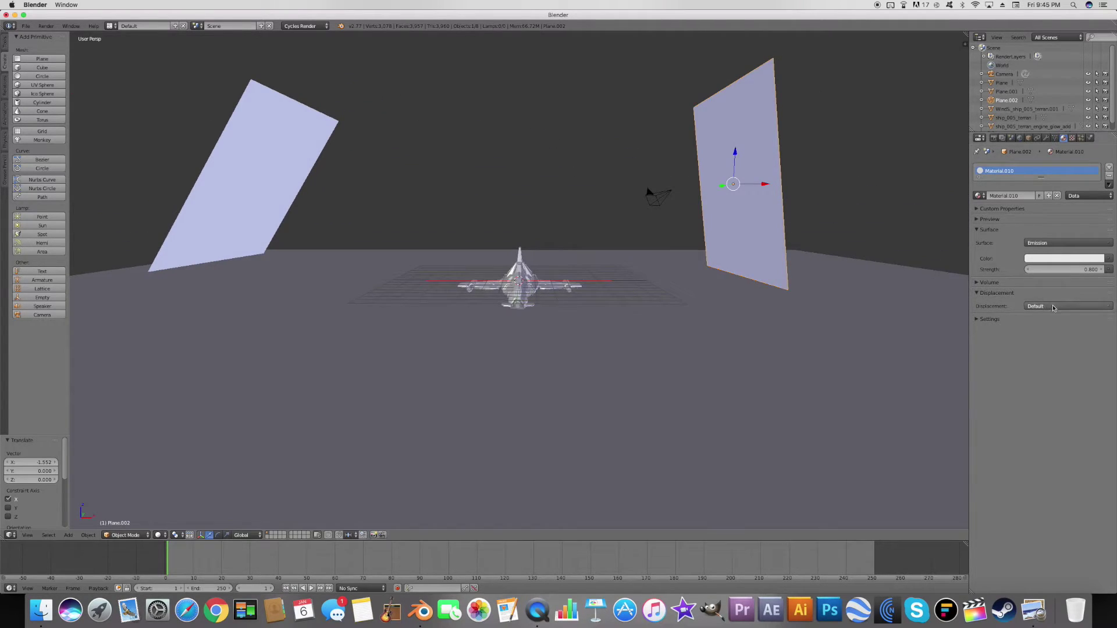
left_click(1047, 259)
left_click_drag(1060, 167, 1061, 139)
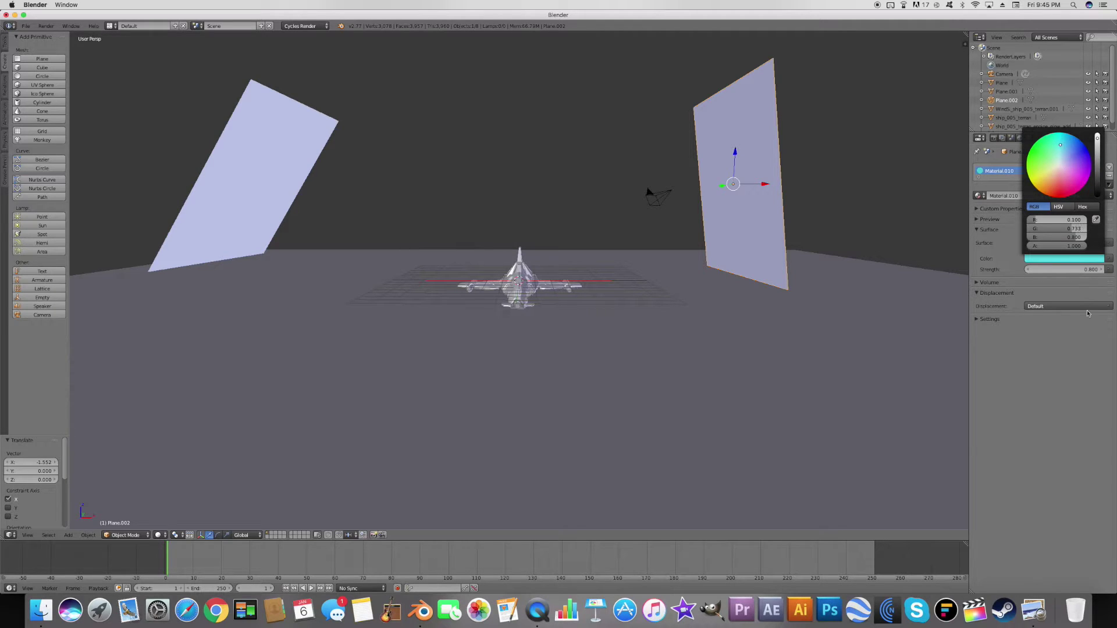
Switch the view to Rendered shading and shift the duplicated plane's emission colour to a bluer cyan
middle_click_drag(814, 394, 788, 411)
scroll(781, 394, "up", 3)
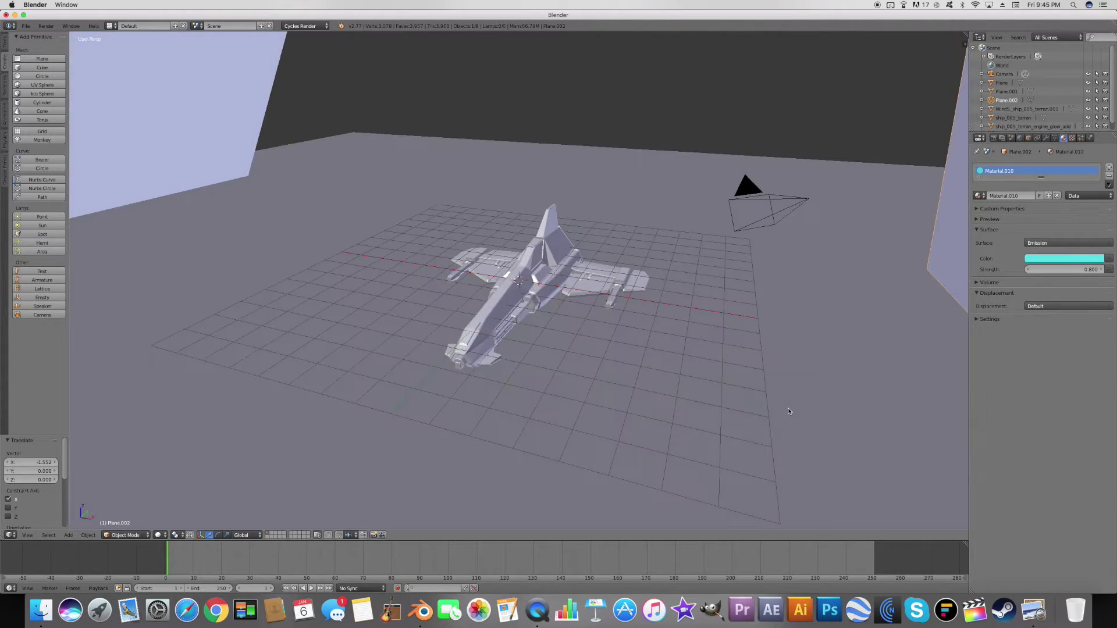
left_click(158, 535)
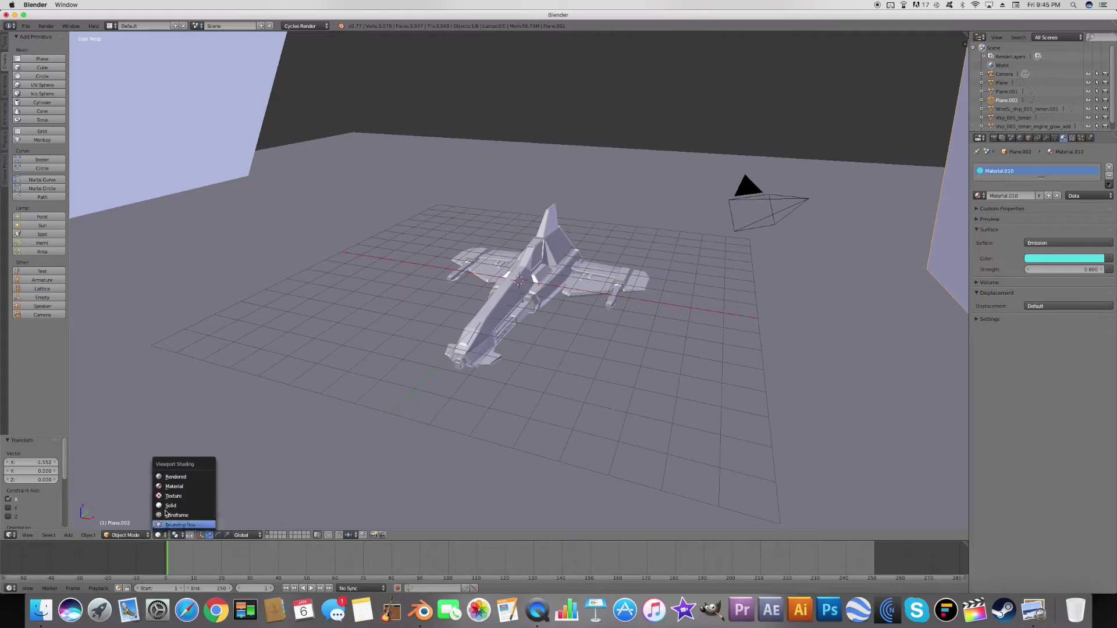
left_click(170, 478)
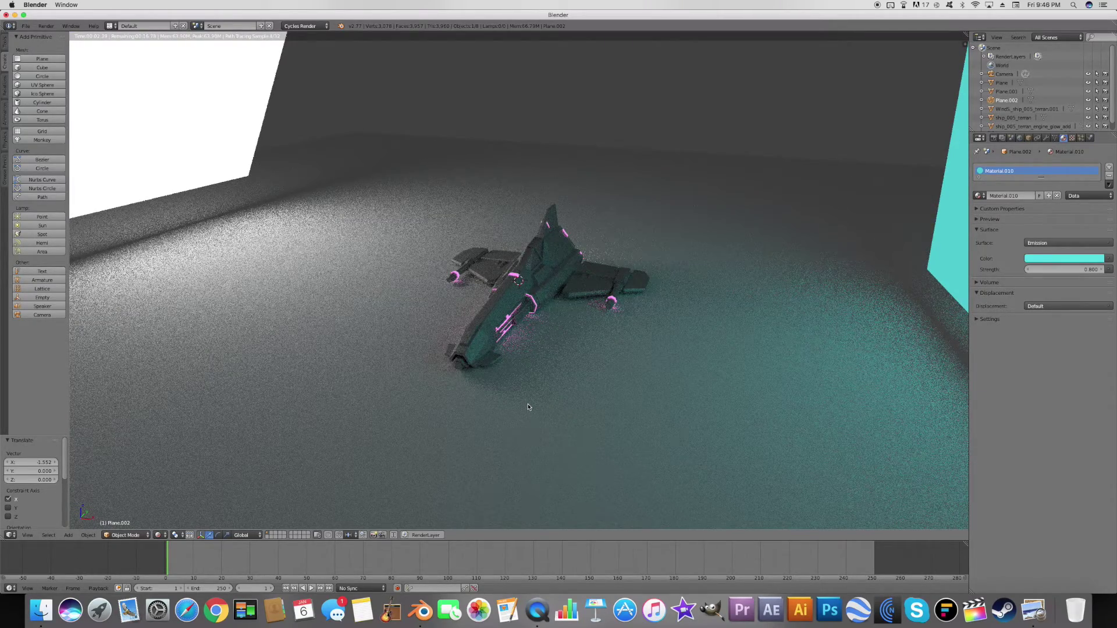
scroll(539, 410, "right", 5)
scroll(540, 410, "up", 1)
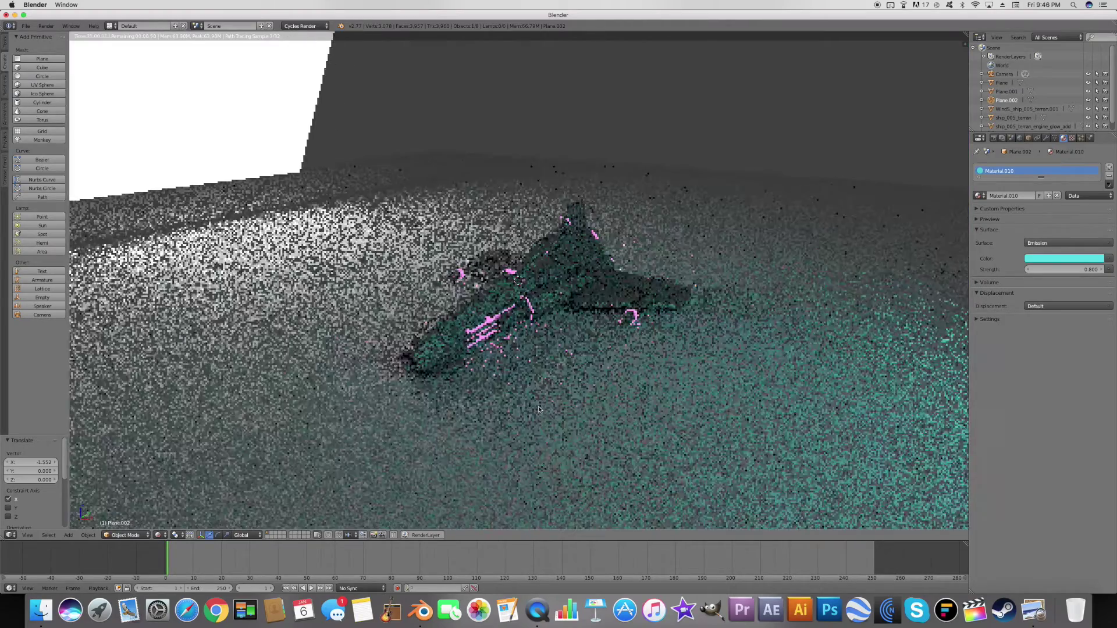
scroll(1014, 122, "down", 1)
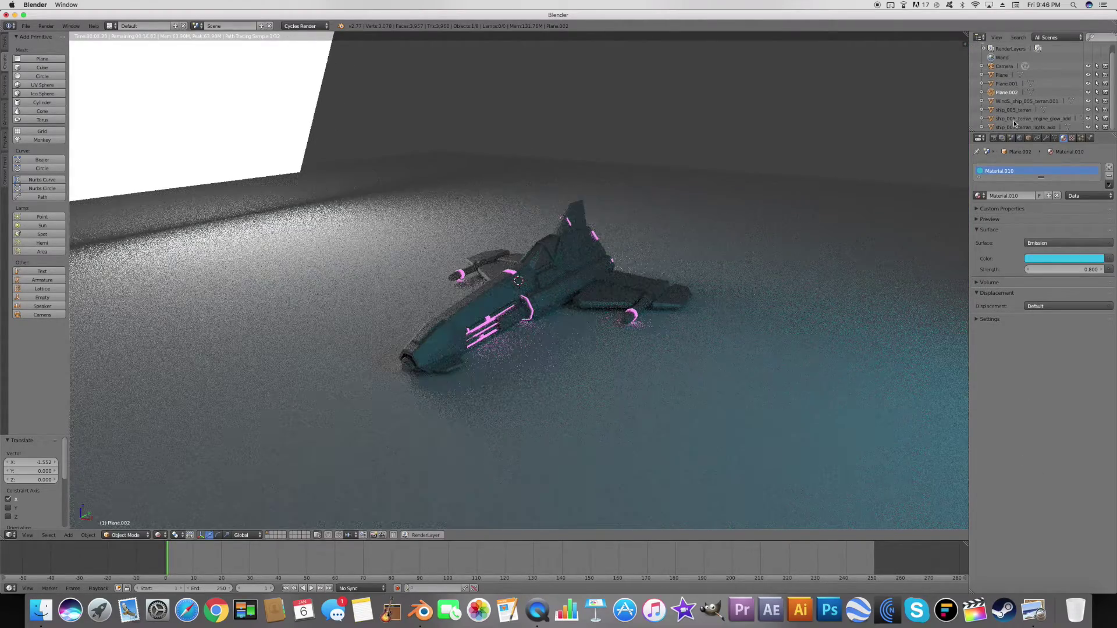
Select the ship's lights object and change its emission colour to bright red
left_click(1014, 125)
left_click(1046, 259)
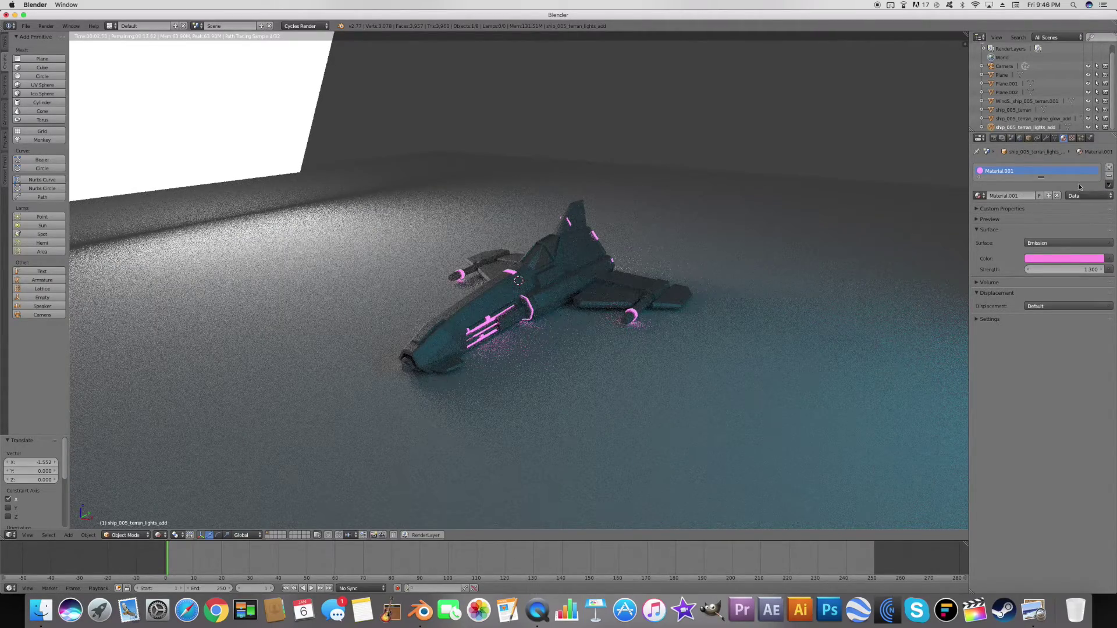
left_click(1062, 261)
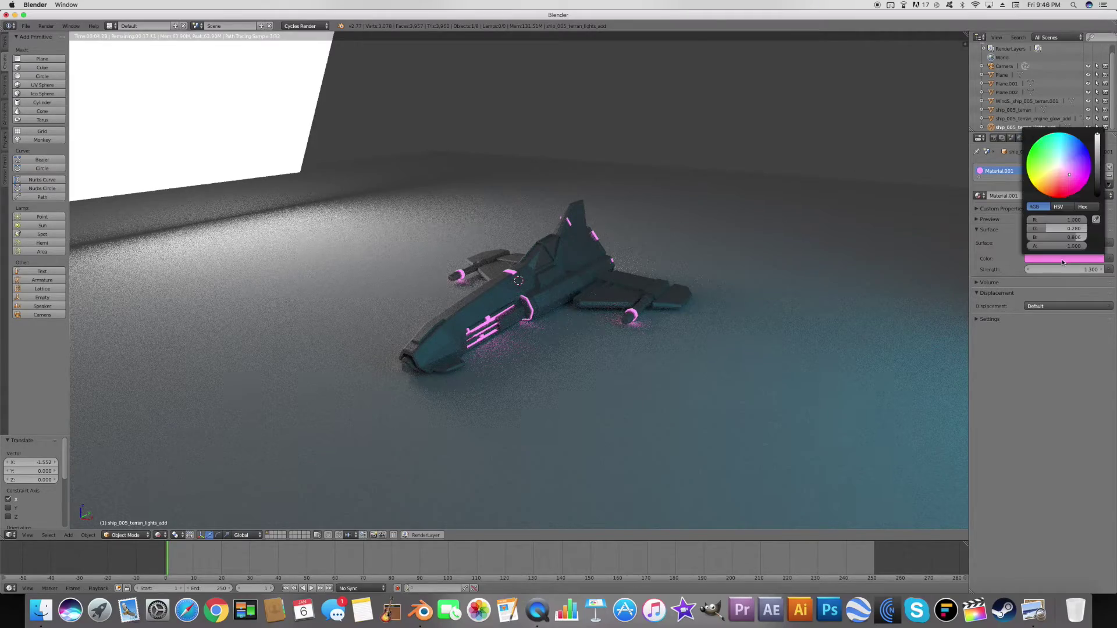
mouse_move(1065, 163)
left_mouse_down()
mouse_move(1074, 174)
mouse_move(1059, 187)
left_mouse_up()
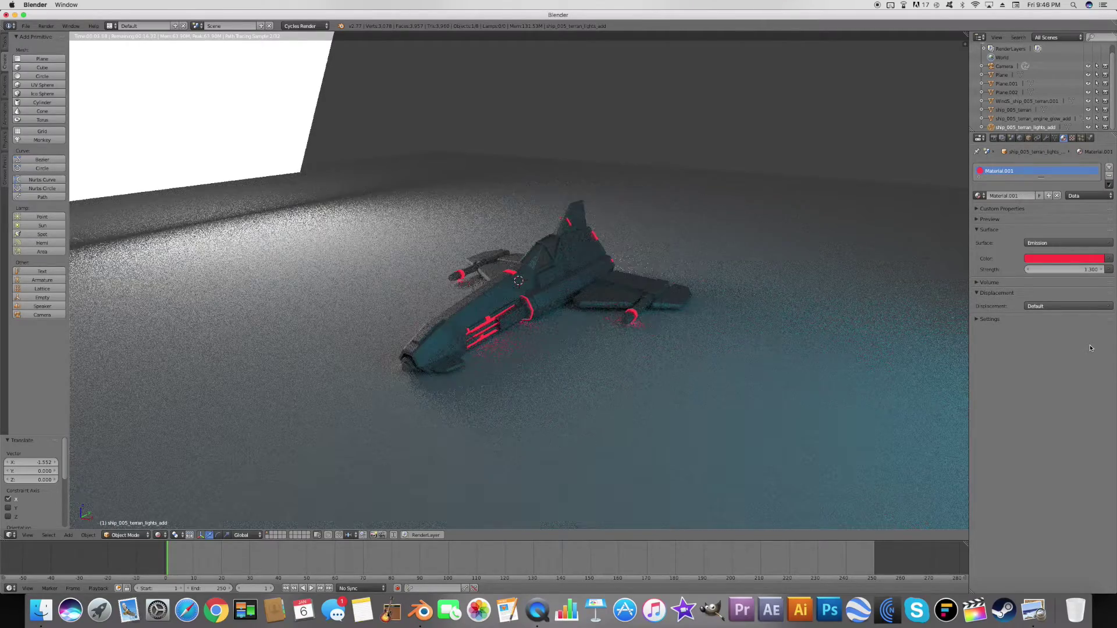
left_click(1008, 93)
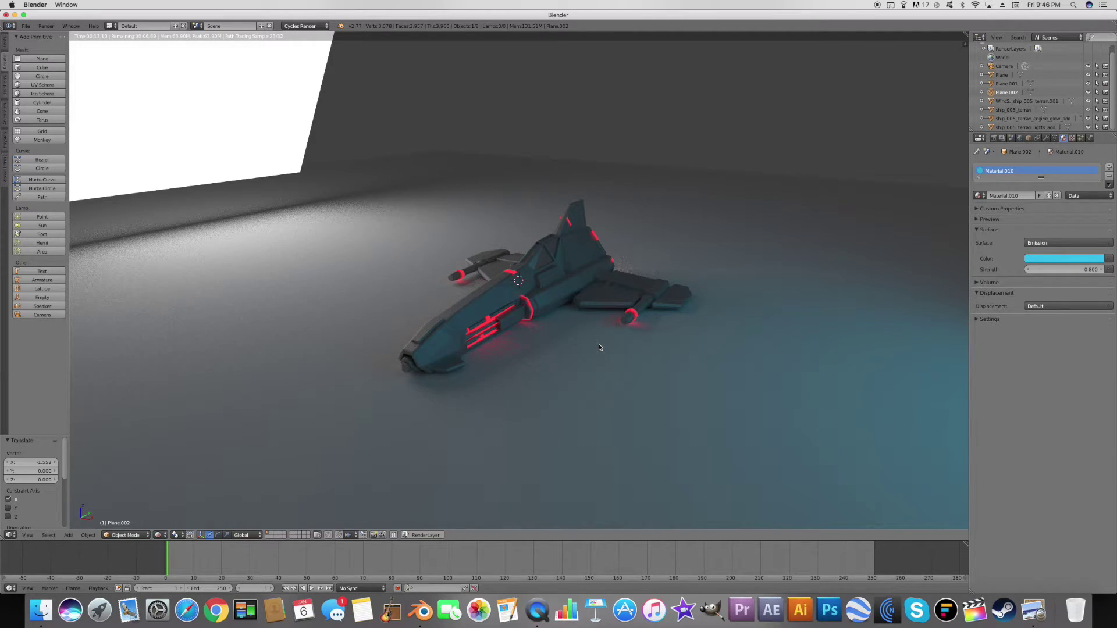
left_click(26, 26)
mouse_move(79, 196)
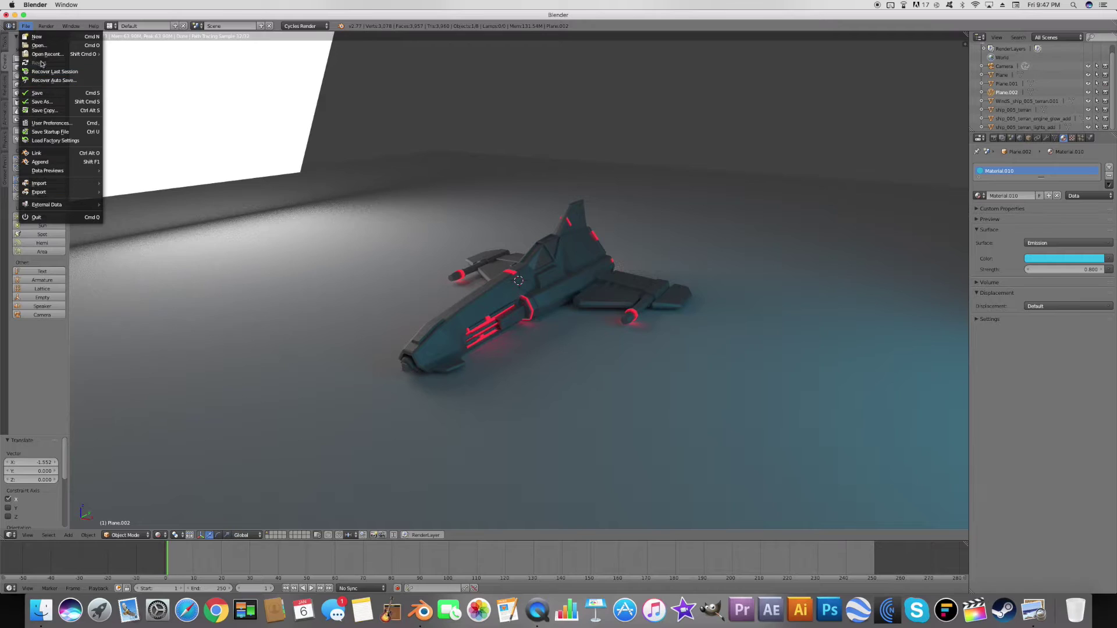
left_click(30, 26)
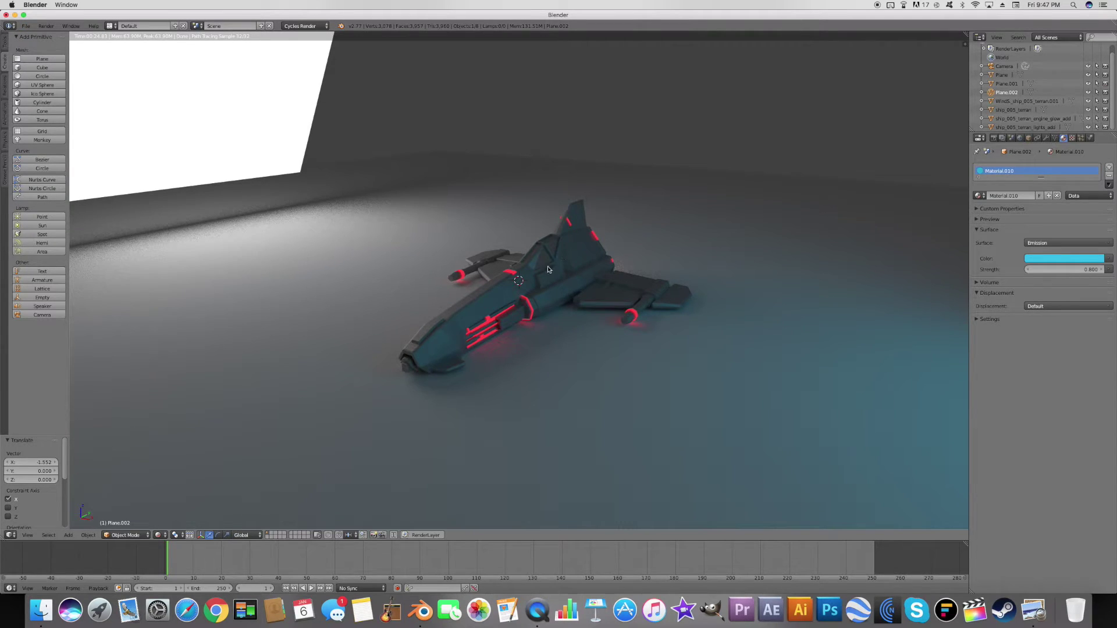
Try black as the world background colour, settling on a slightly lighter grey than the original
left_click(1020, 138)
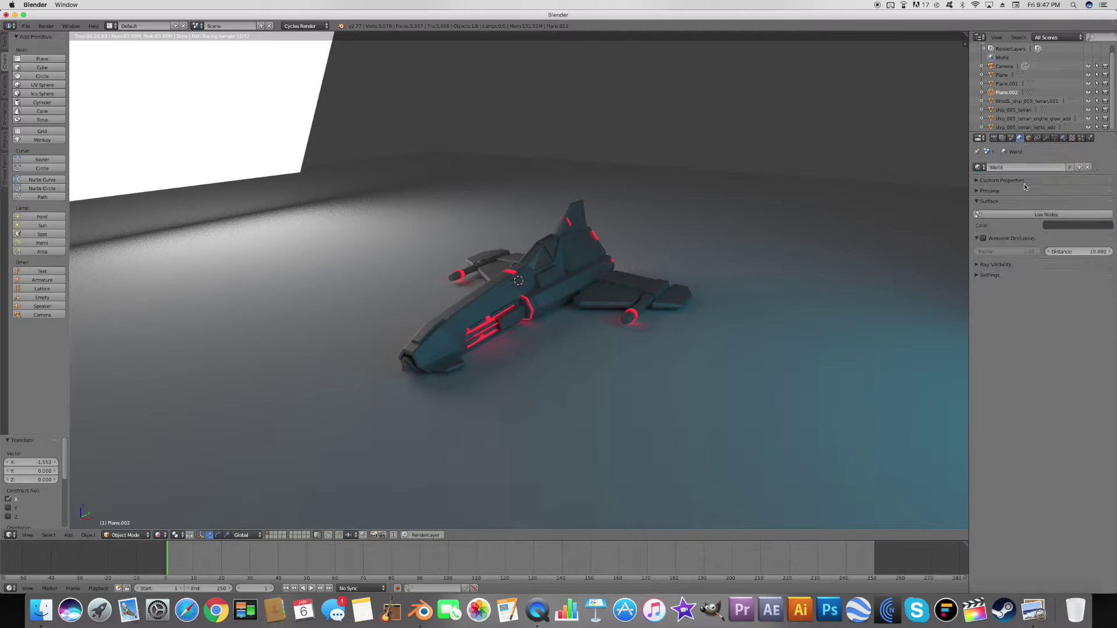
left_click(1062, 227)
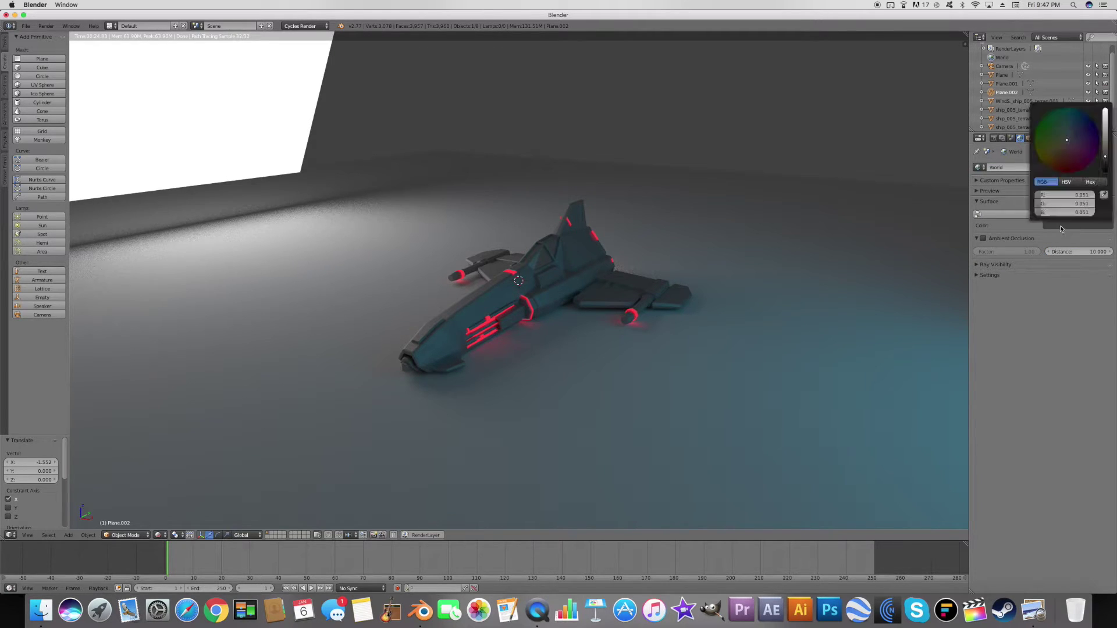
left_click_drag(1107, 159, 1102, 175)
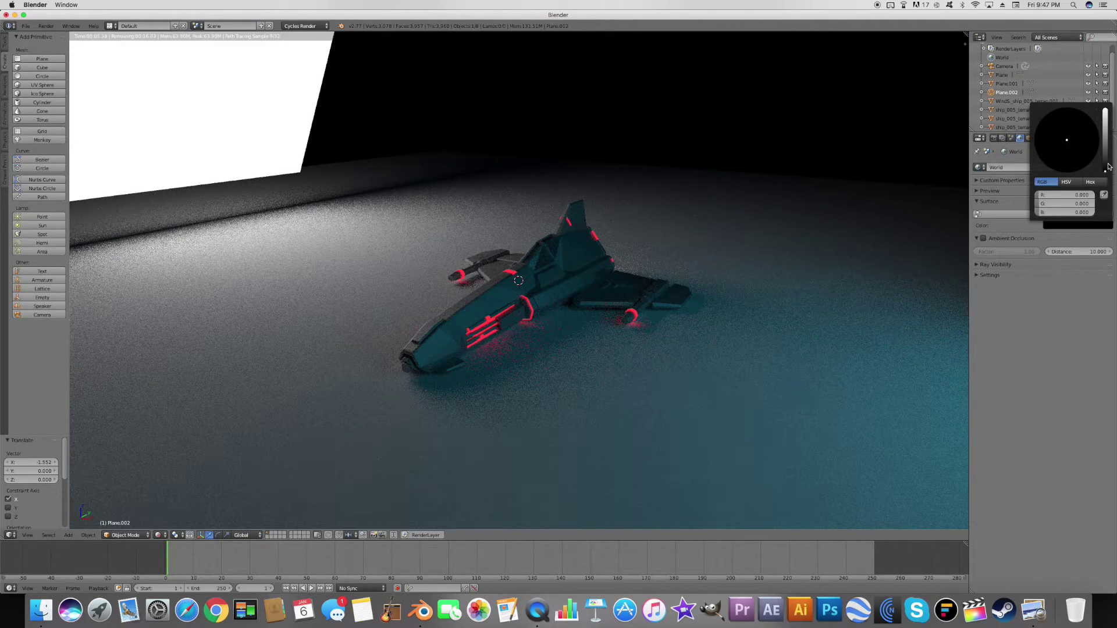
mouse_move(1108, 168)
left_mouse_down()
mouse_move(1105, 138)
mouse_move(1105, 149)
left_mouse_up()
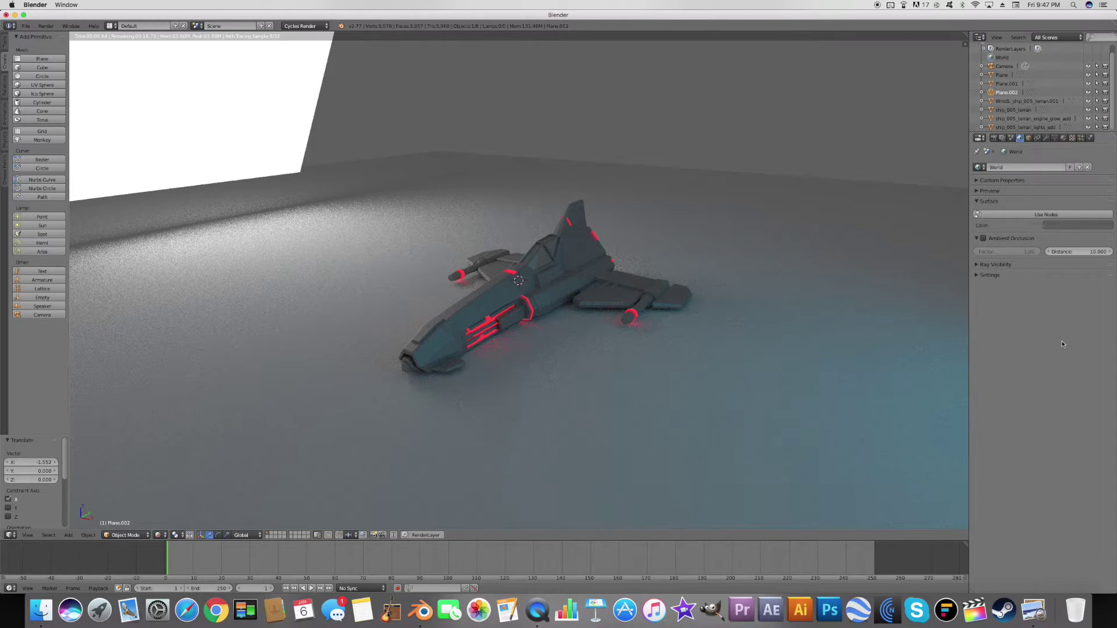
Select the ship's window object and darken its Glossy BSDF colour to a dark grey
left_click(1007, 102)
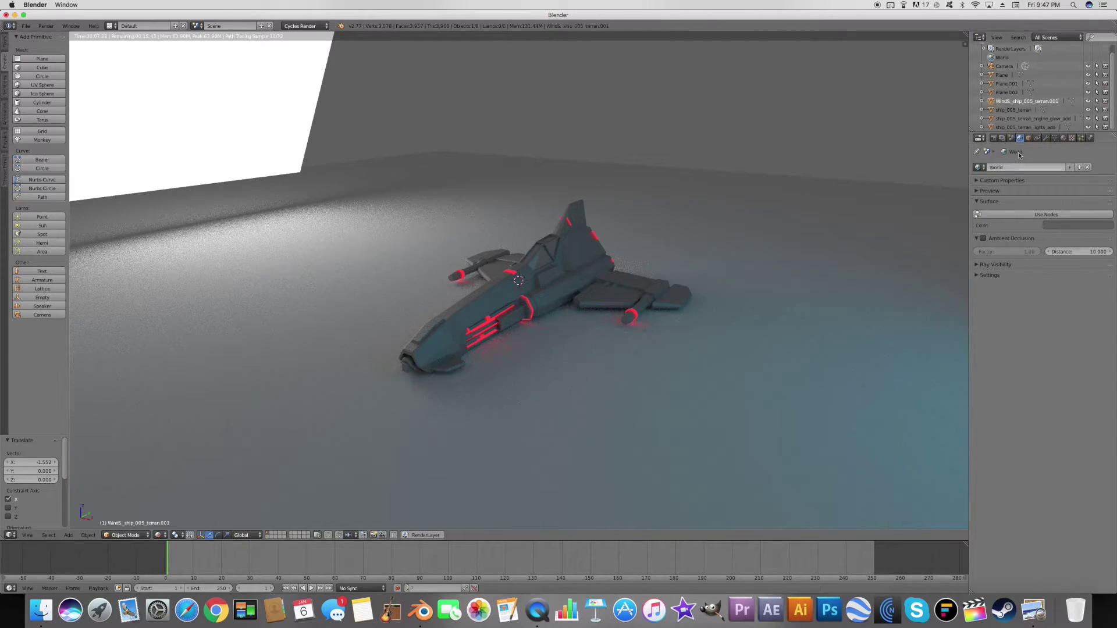
left_click(1063, 138)
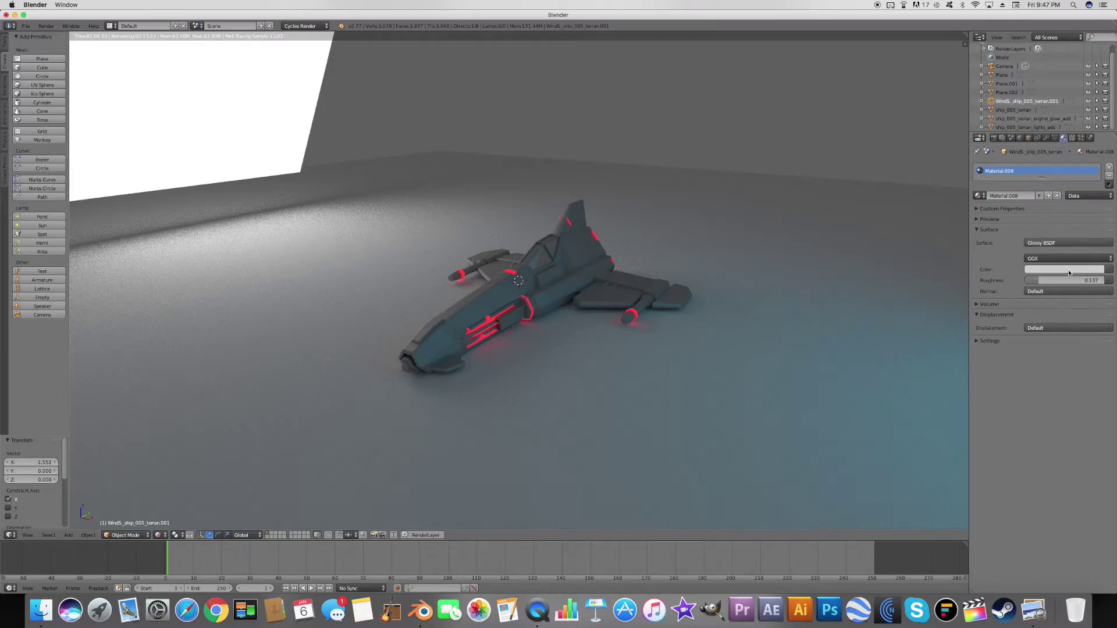
left_click(1065, 269)
left_click_drag(1098, 149, 1098, 185)
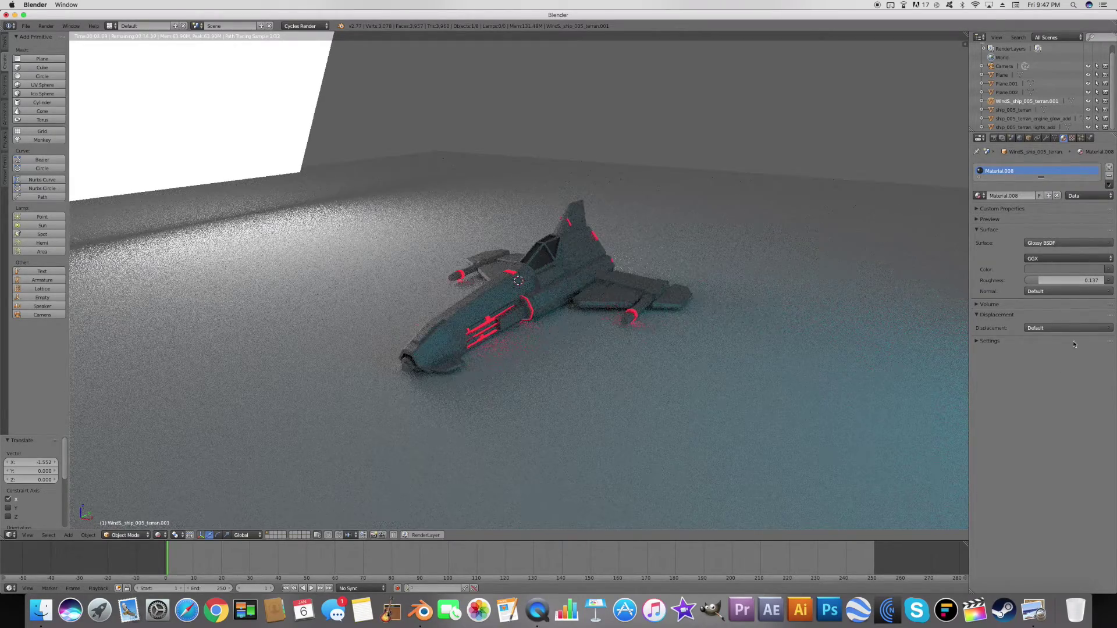
Set the render resolution scale to 100% and the sampling to 512 render samples and 500 preview samples
left_click(995, 137)
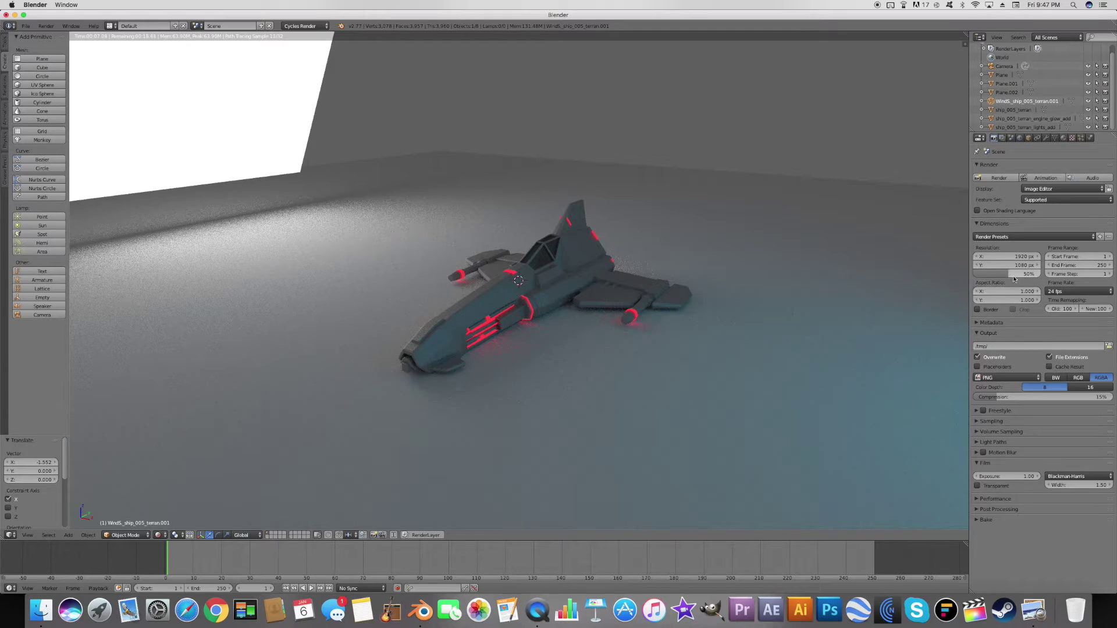
left_click_drag(996, 274, 1039, 274)
left_click(977, 423)
double_click(1058, 460)
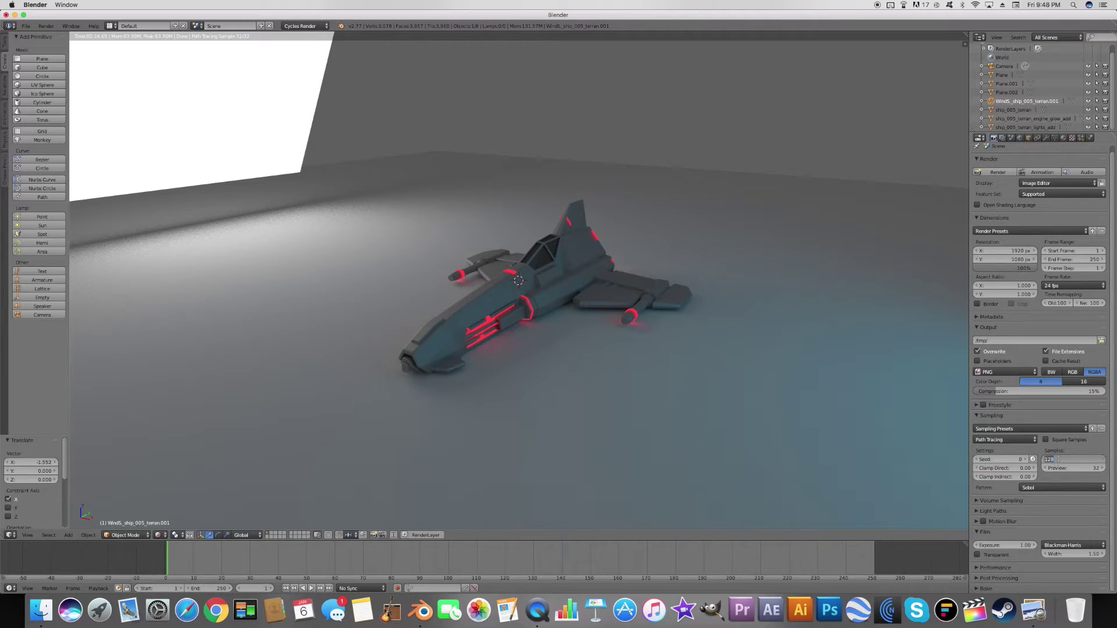
type("5")
type("50")
type("0")
key("Return")
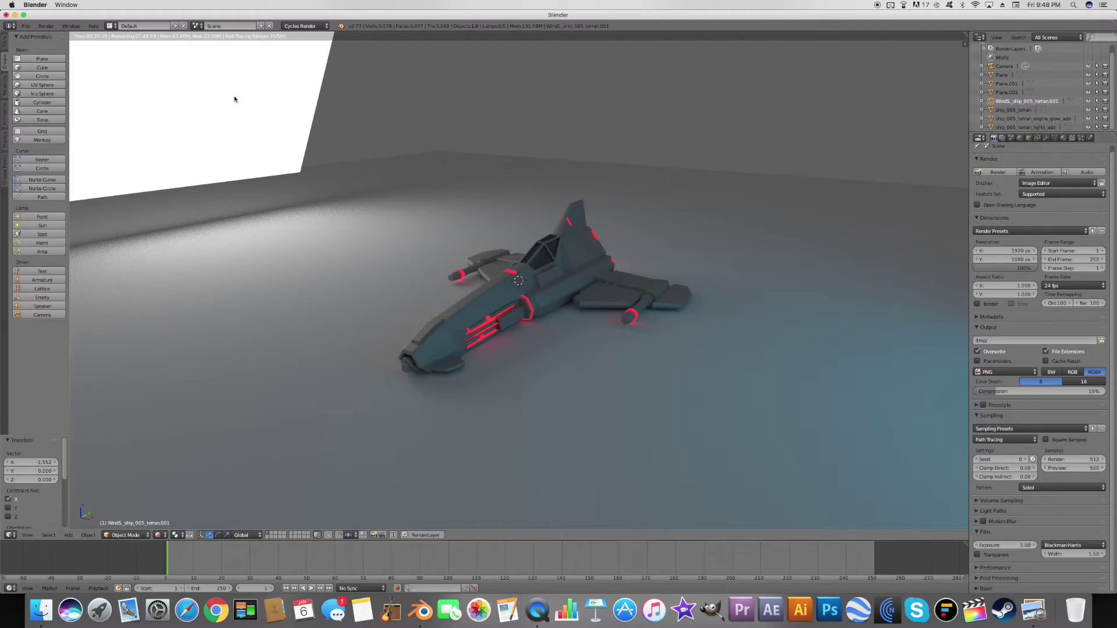
Align the active camera to a slightly higher three-quarter view of the ship
middle_click_drag(498, 164, 484, 173)
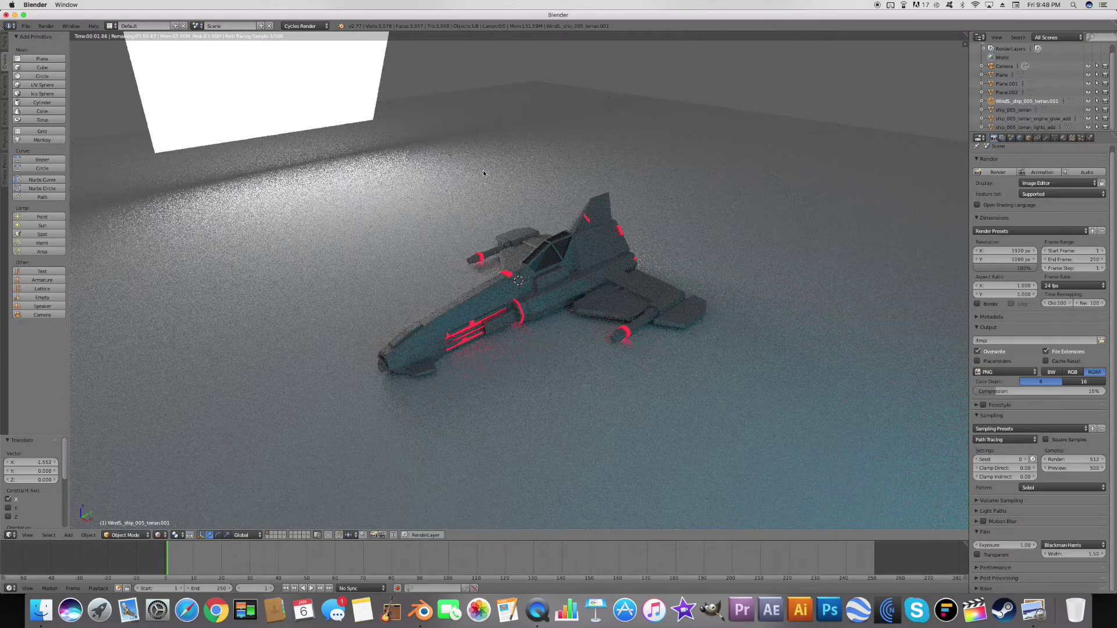
middle_click_drag(483, 173, 494, 174)
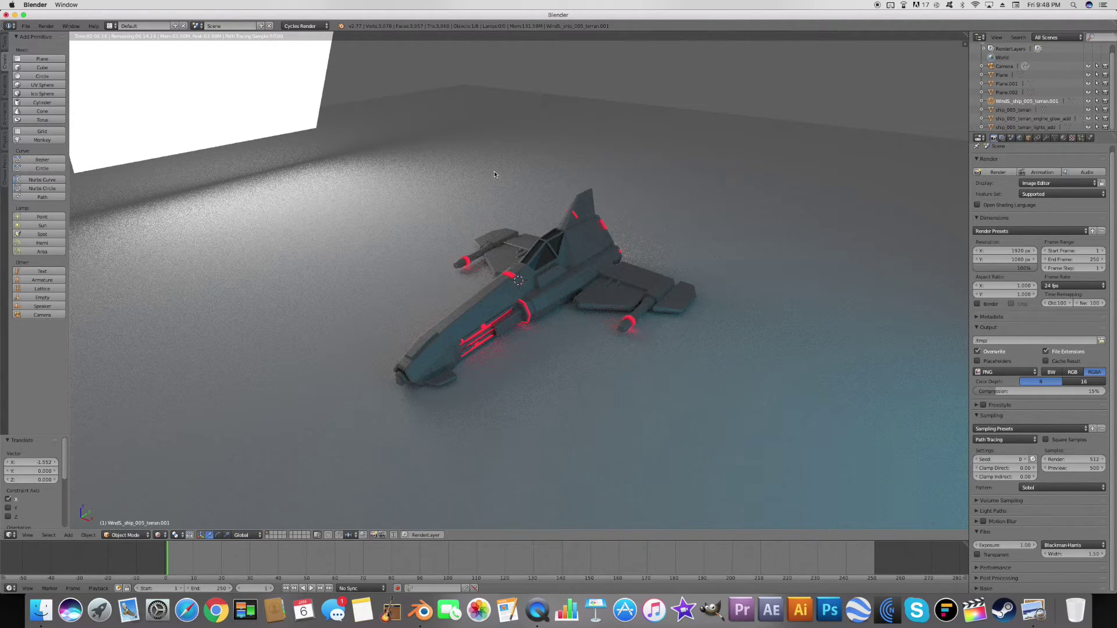
middle_click_drag(540, 208, 541, 223)
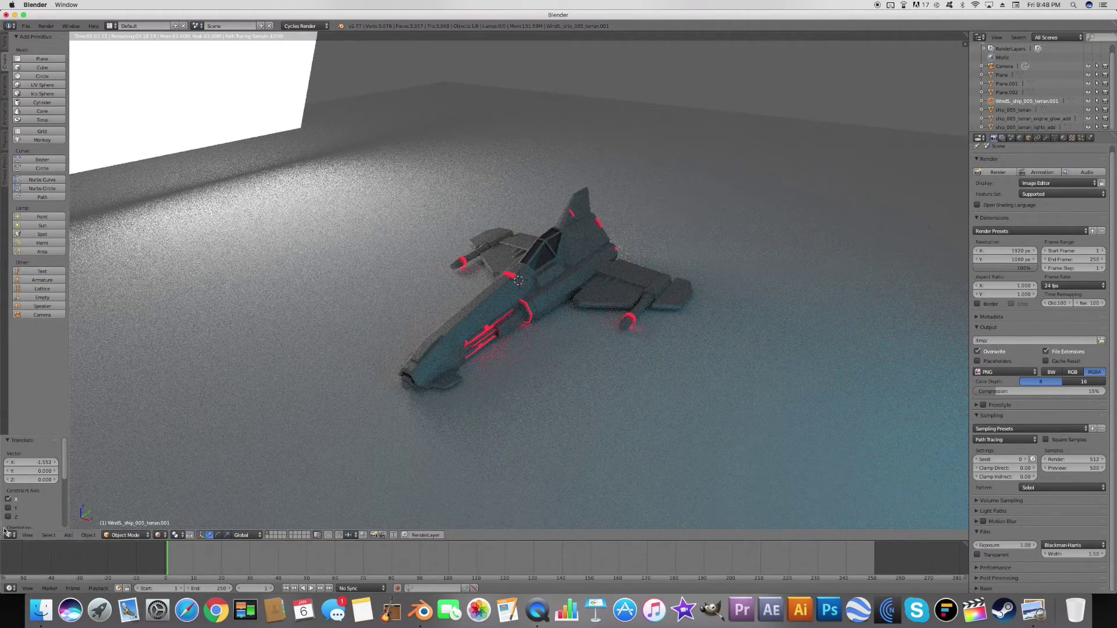
left_click(28, 535)
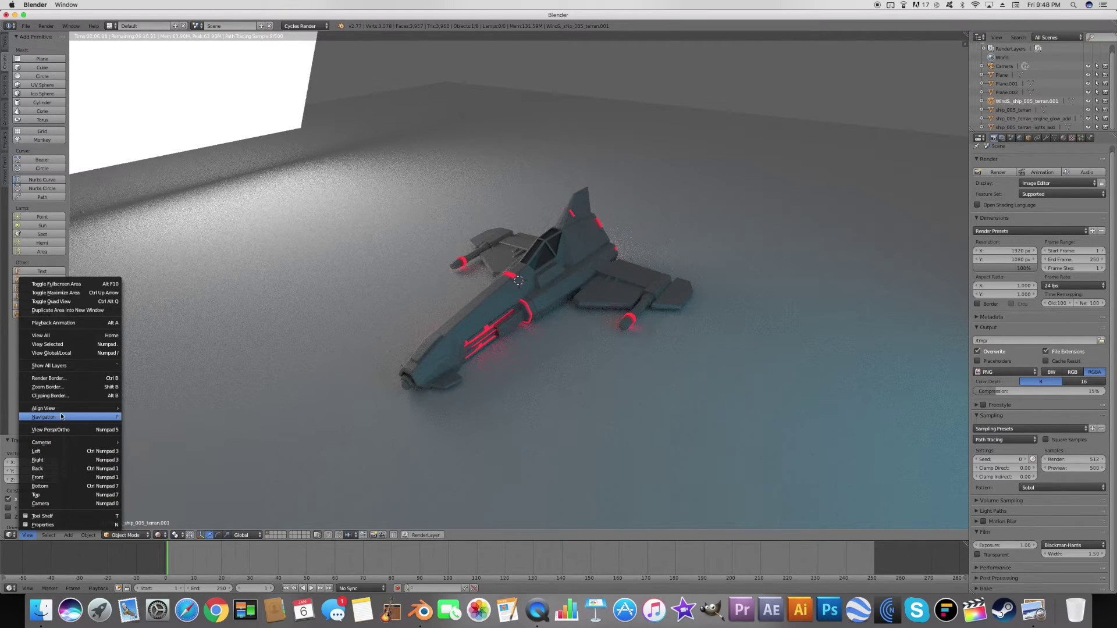
mouse_move(59, 408)
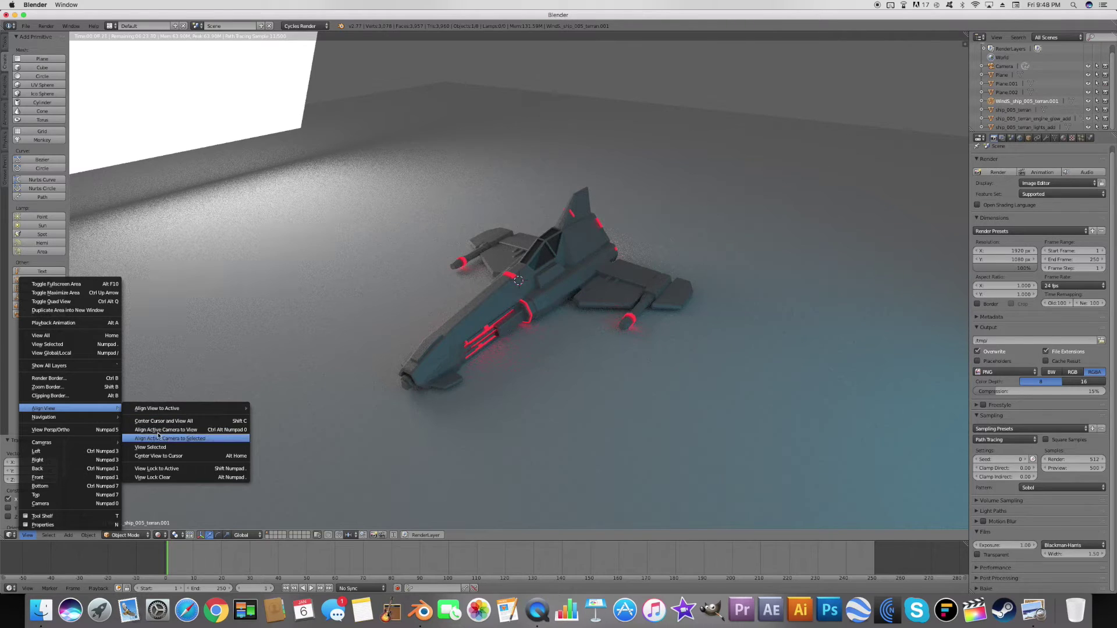
left_click(245, 433)
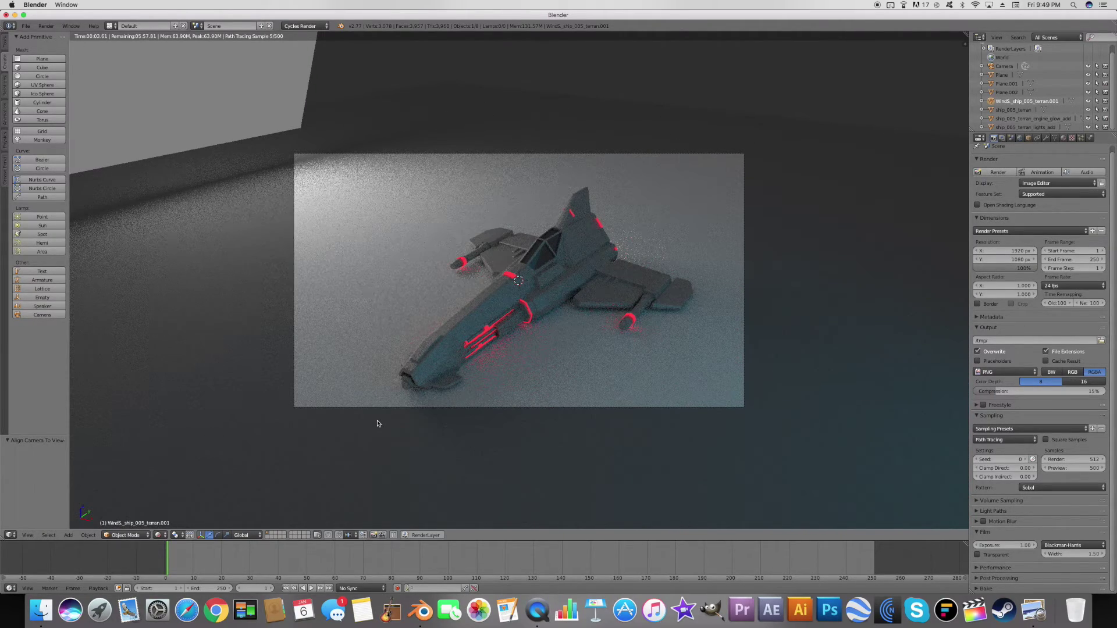
Realign the active camera to a wider view that leaves more floor around the ship
scroll(377, 424, "up", 3)
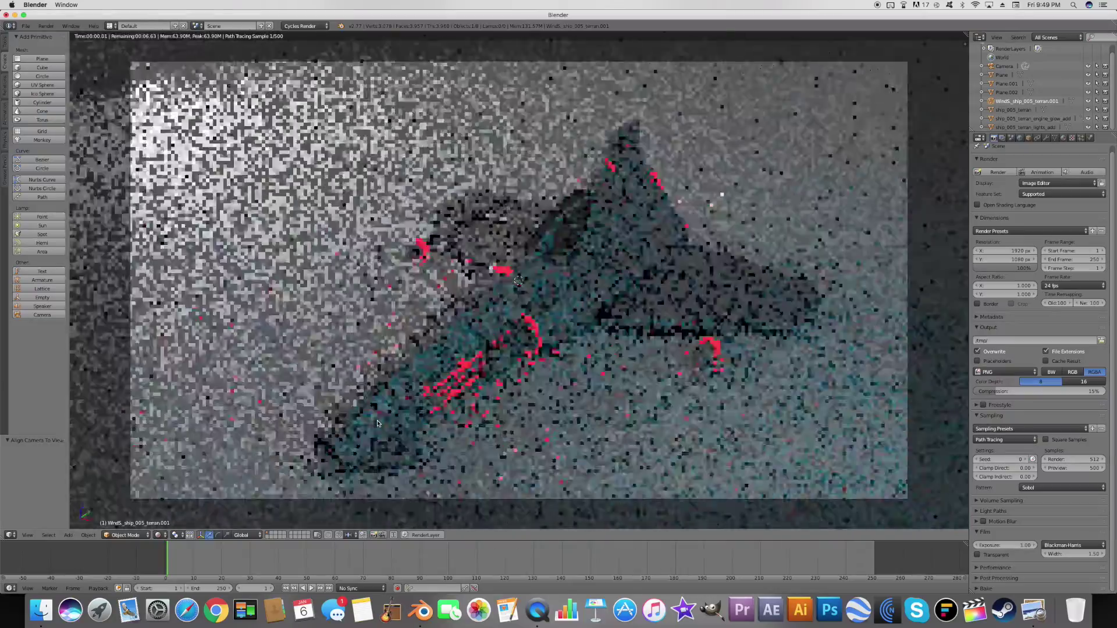
scroll(377, 424, "up", 2)
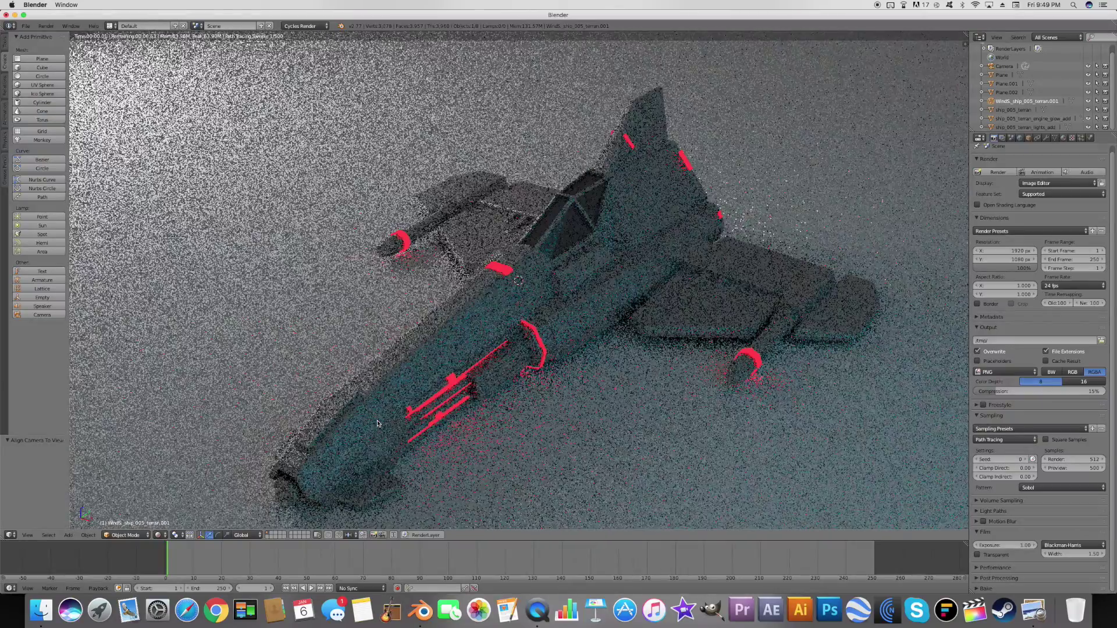
scroll(377, 423, "down", 5)
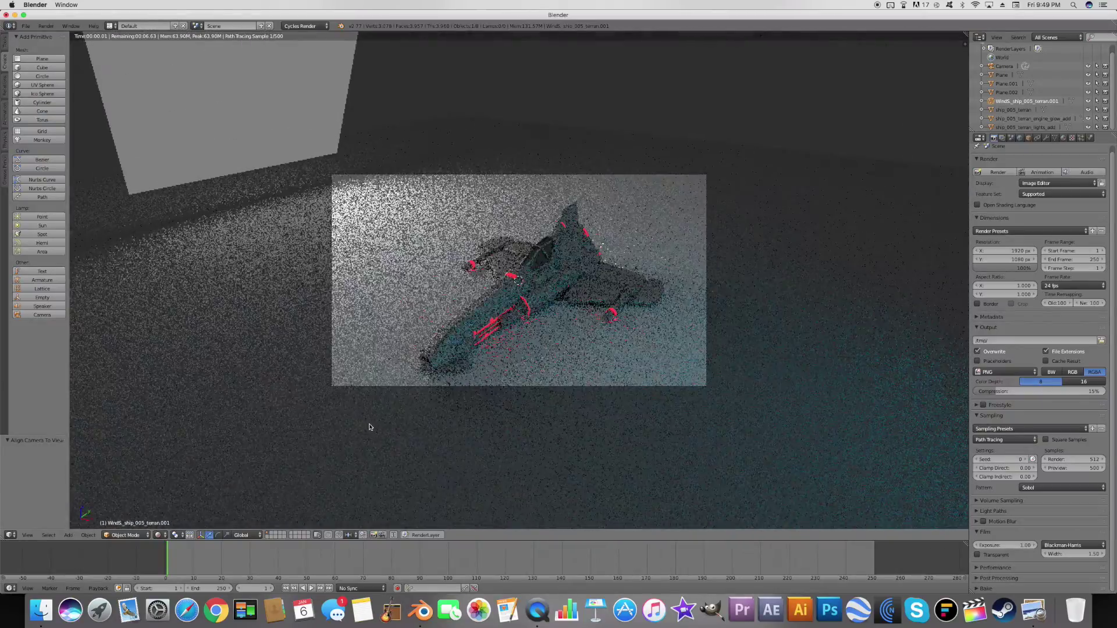
middle_click_drag(667, 328, 664, 327)
scroll(664, 330, "down", 3)
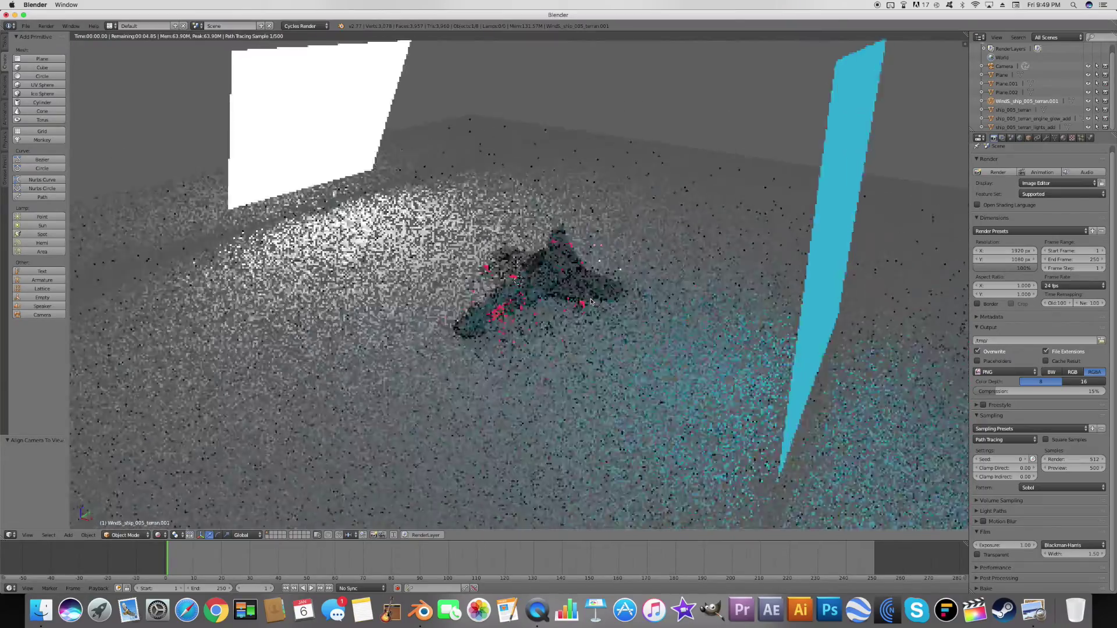
scroll(591, 300, "up", 2)
scroll(592, 299, "down", 2)
scroll(595, 298, "up", 2)
left_click(28, 536)
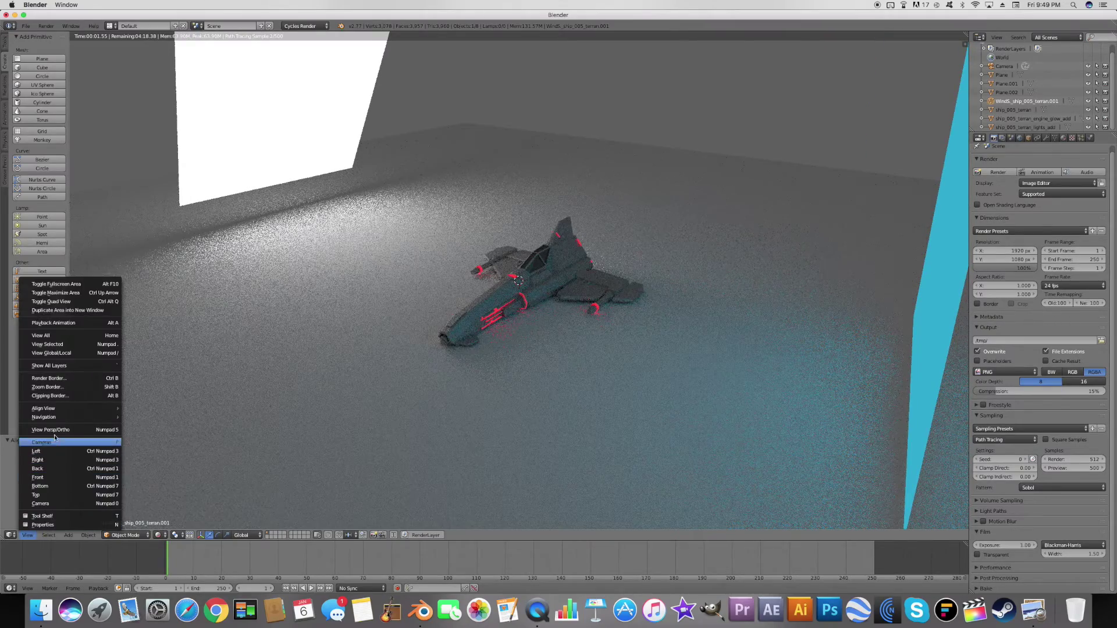
left_click(157, 409)
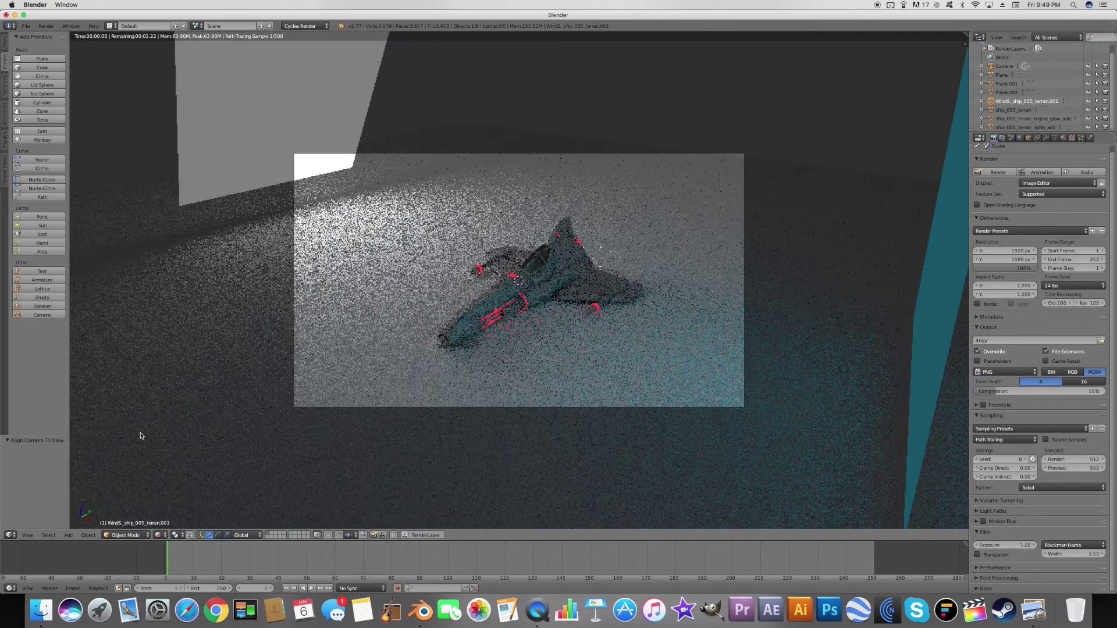
Render the active scene from the camera and start saving the result as a PNG image
scroll(468, 345, "up", 6)
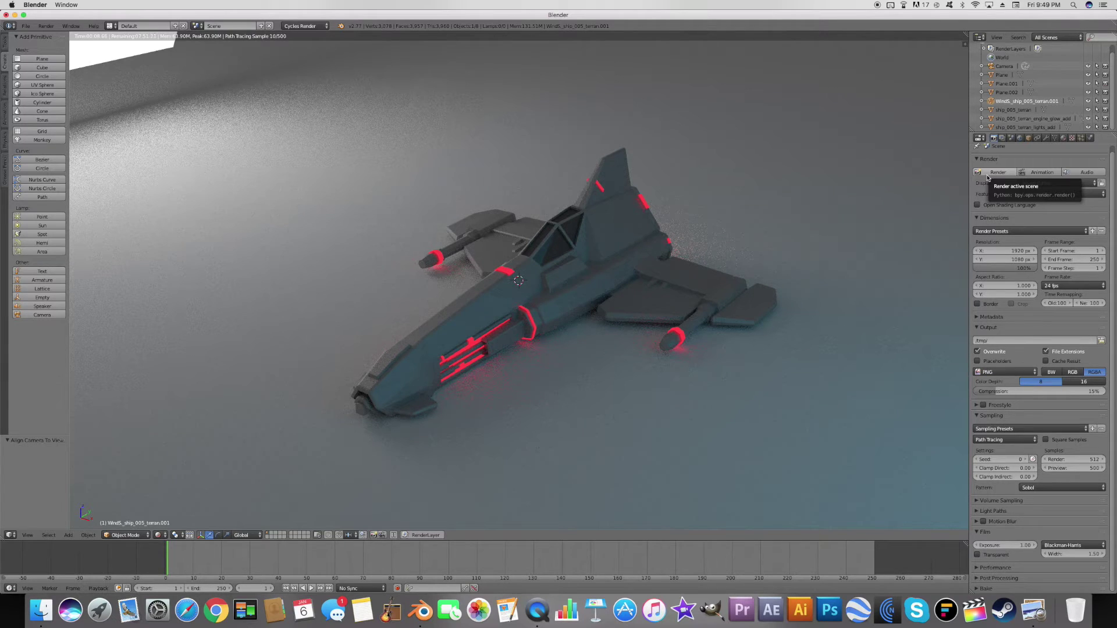
left_click(987, 178)
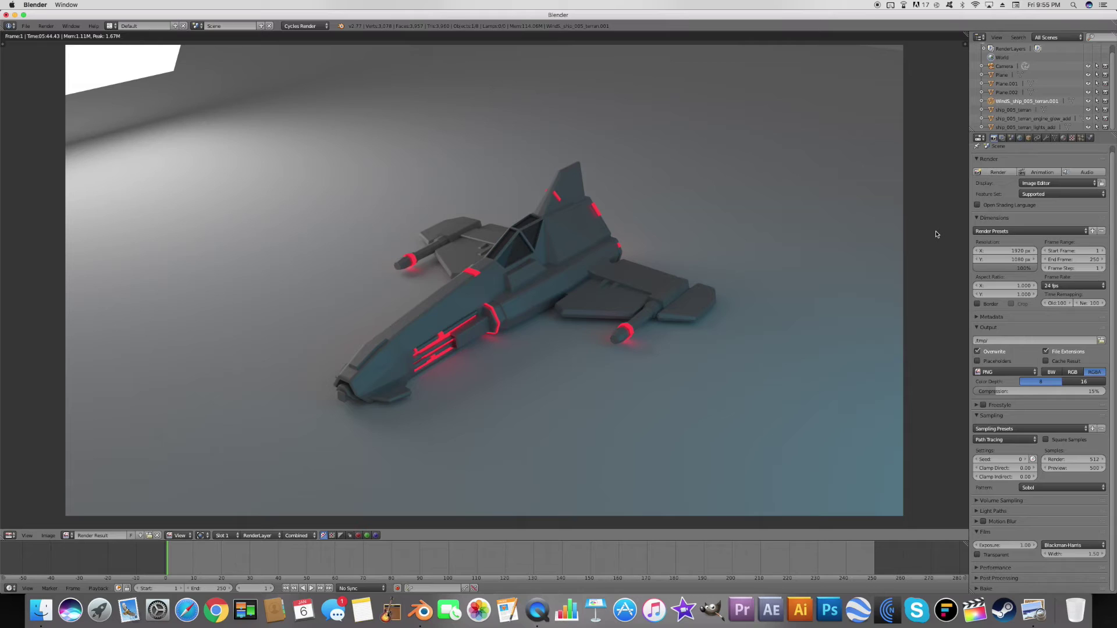
key("F3")
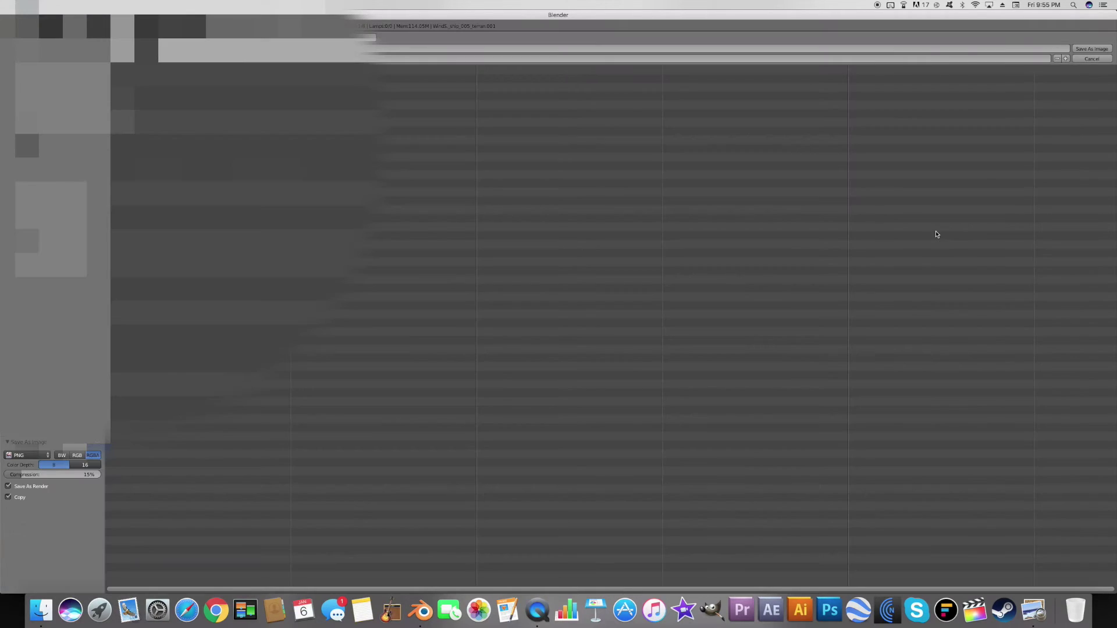